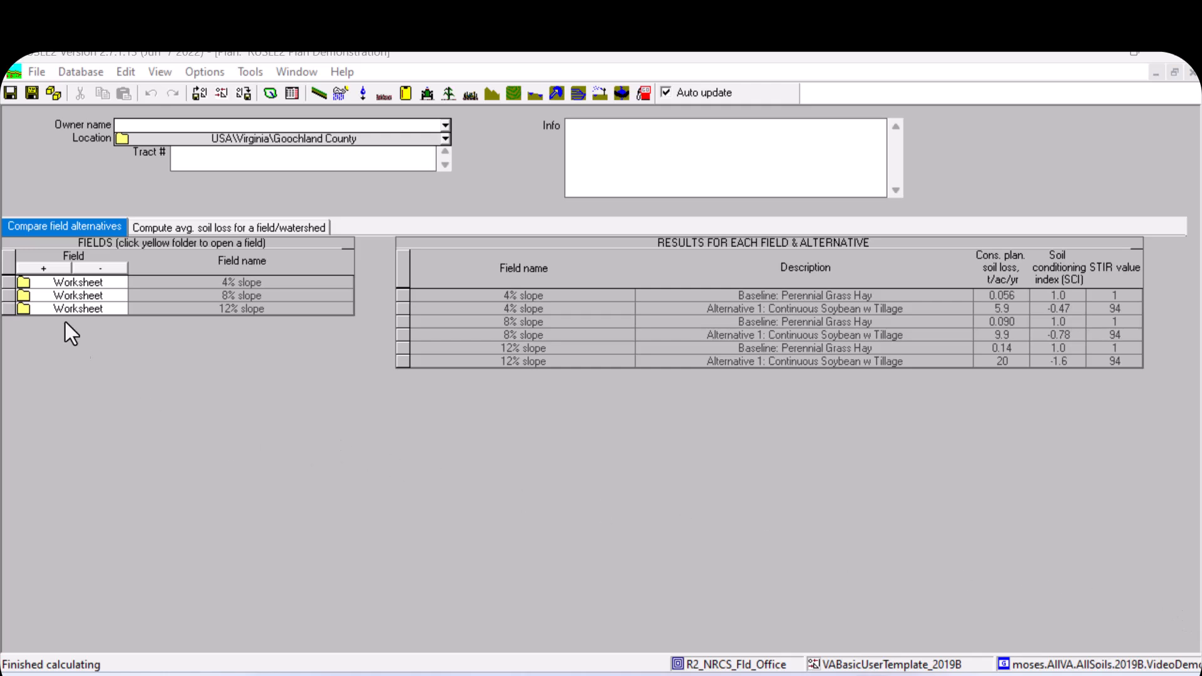
# - Print the plan report to Word using the VA Plan Printout Summary.2007r.pln report template
pyautogui.click(35, 73)
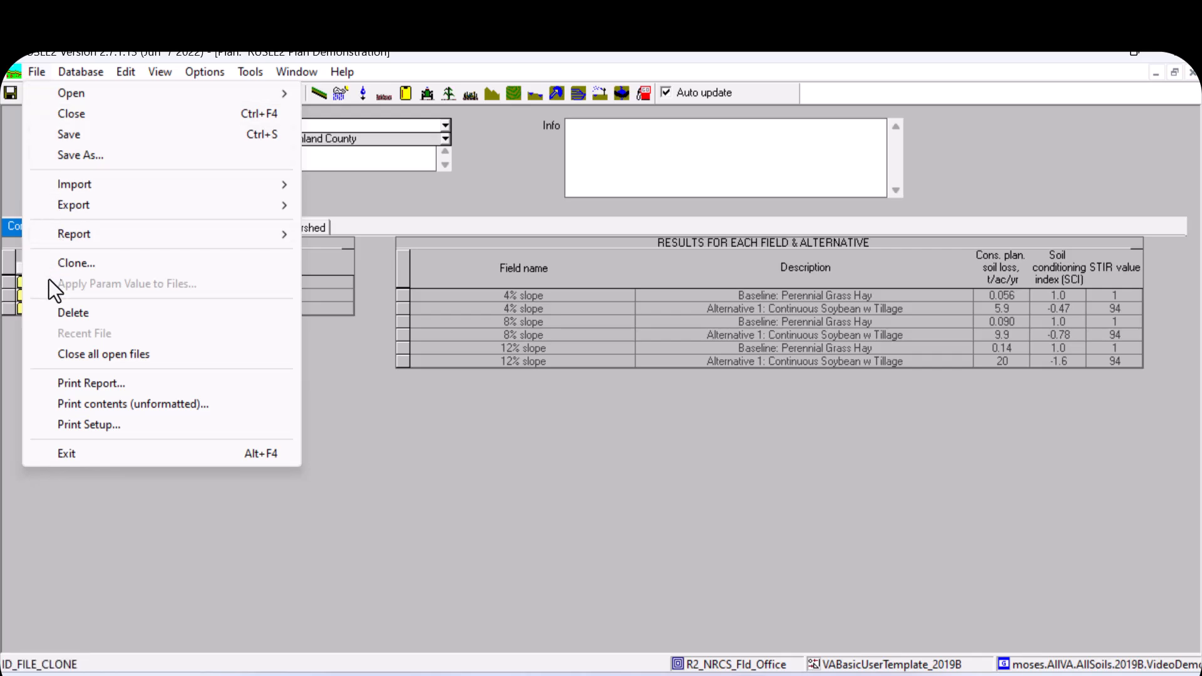
pyautogui.click(62, 383)
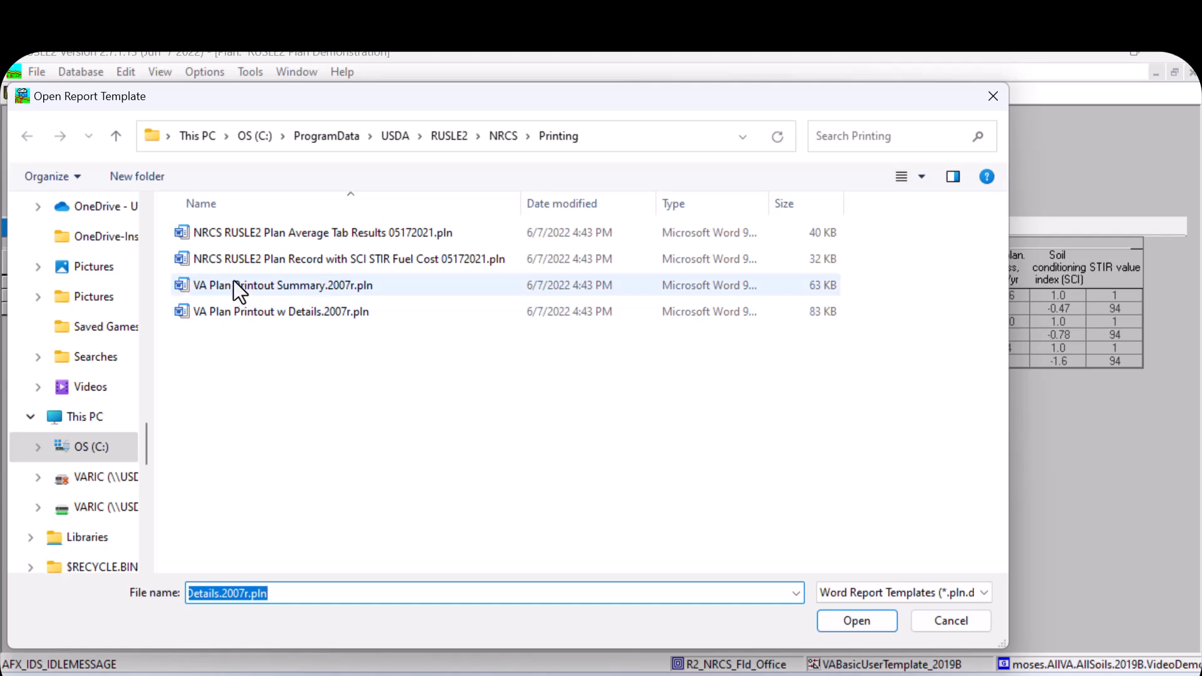
pyautogui.doubleClick(284, 287)
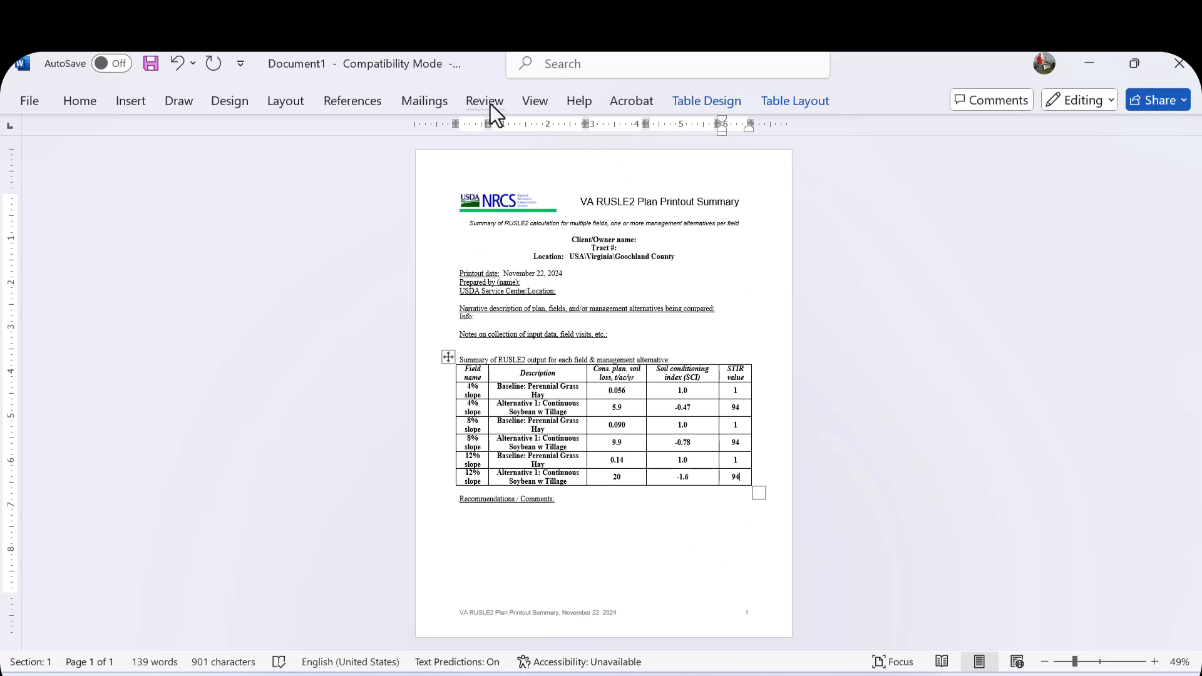
# - Zoom to page width and review the generated summary report, including its header fields and results table
pyautogui.click(530, 104)
pyautogui.click(673, 178)
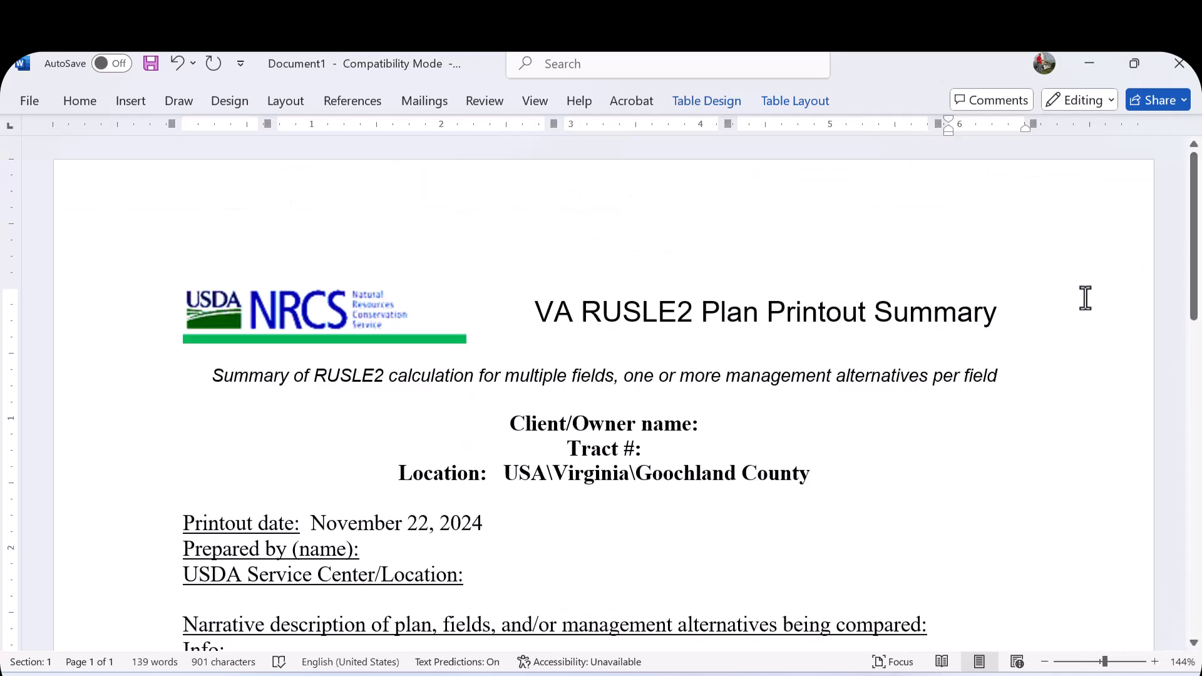
pyautogui.scroll(-2, 1045, 357)
pyautogui.scroll(-3, 1045, 358)
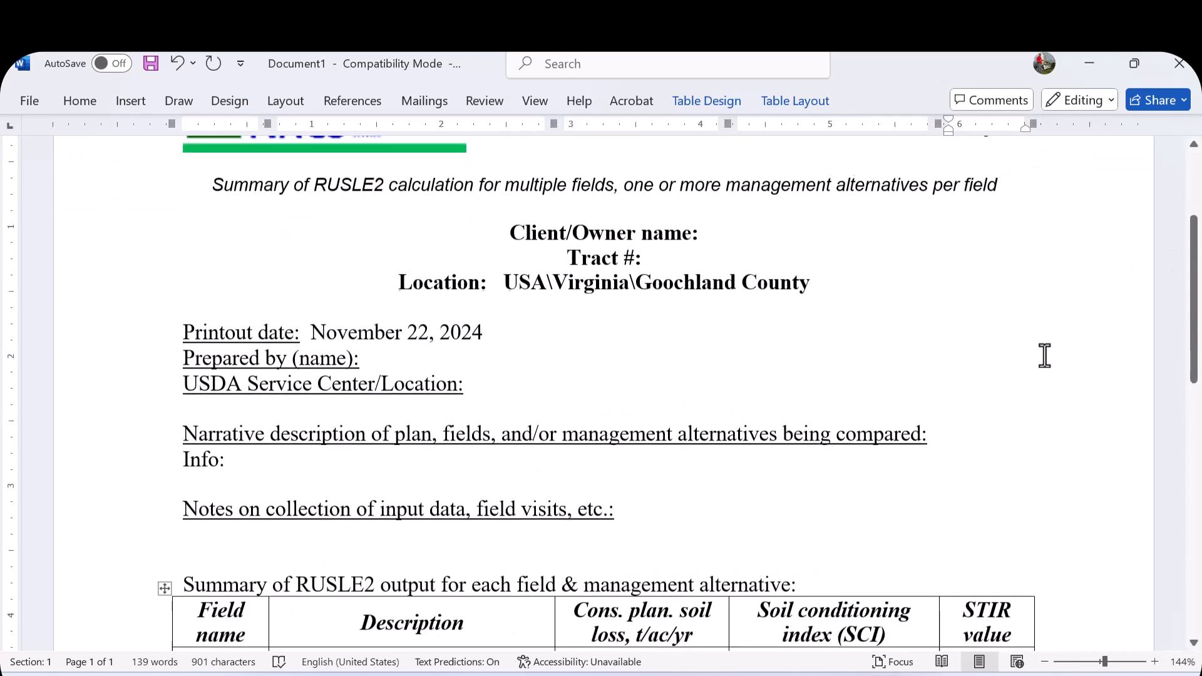
pyautogui.click(701, 255)
pyautogui.click(716, 233)
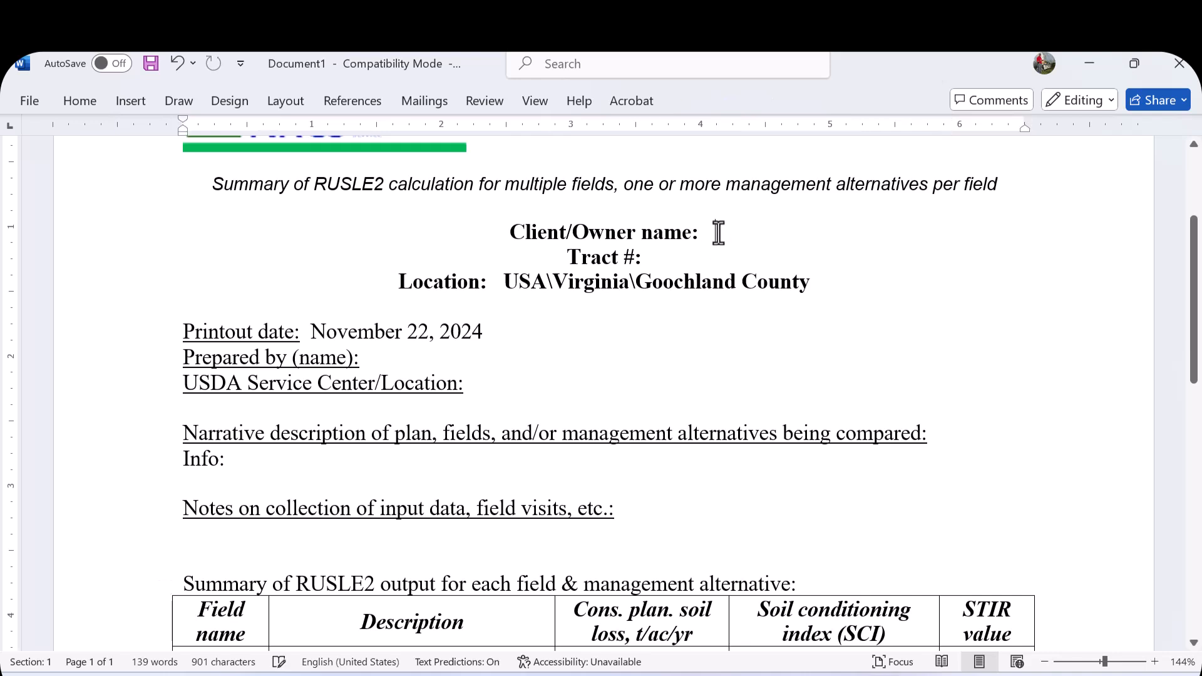
pyautogui.click(690, 258)
pyautogui.scroll(-1, 433, 535)
pyautogui.scroll(-7, 435, 532)
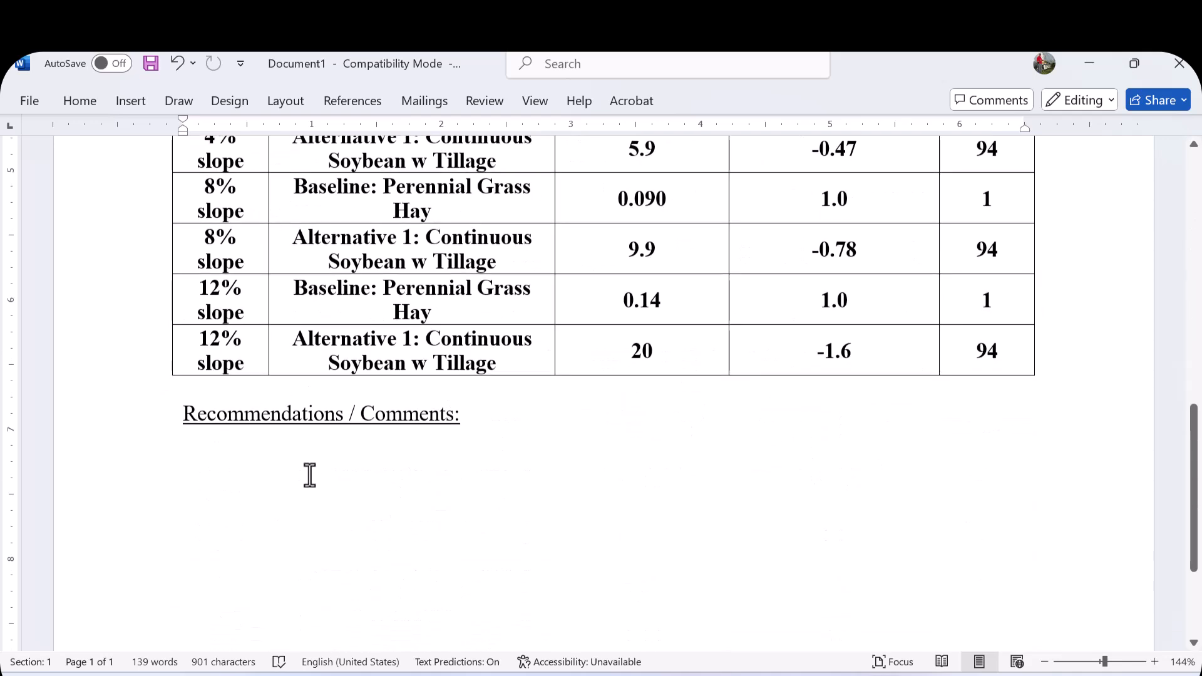
pyautogui.scroll(3, 388, 428)
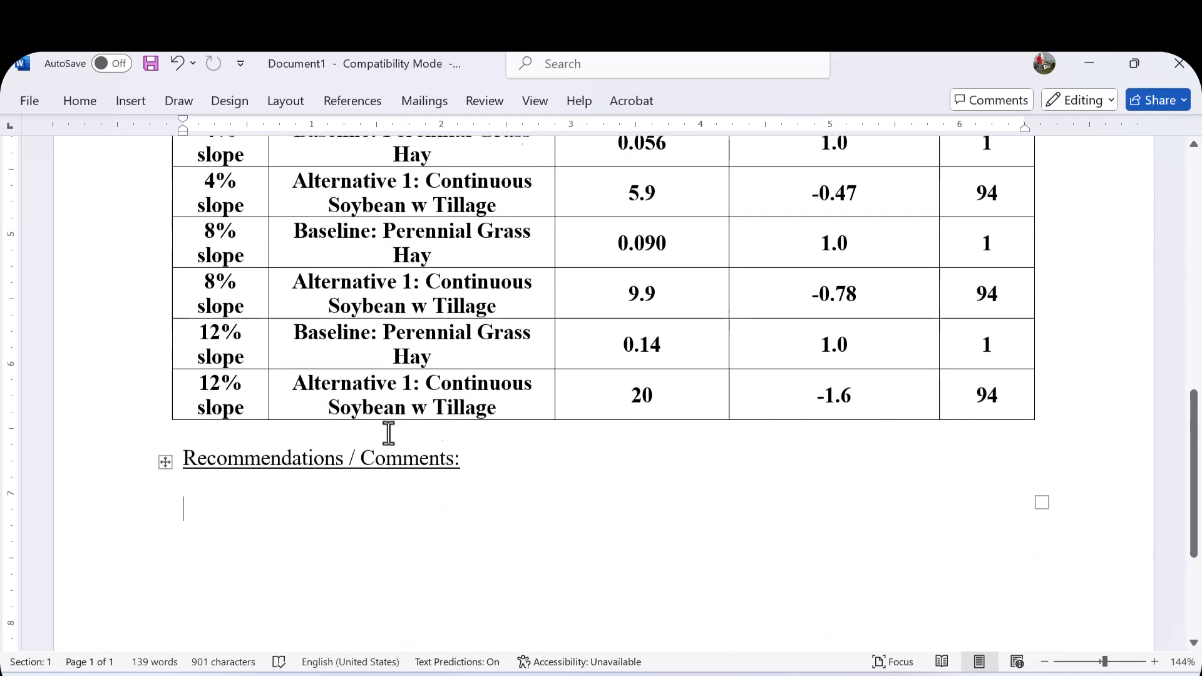
pyautogui.click(686, 628)
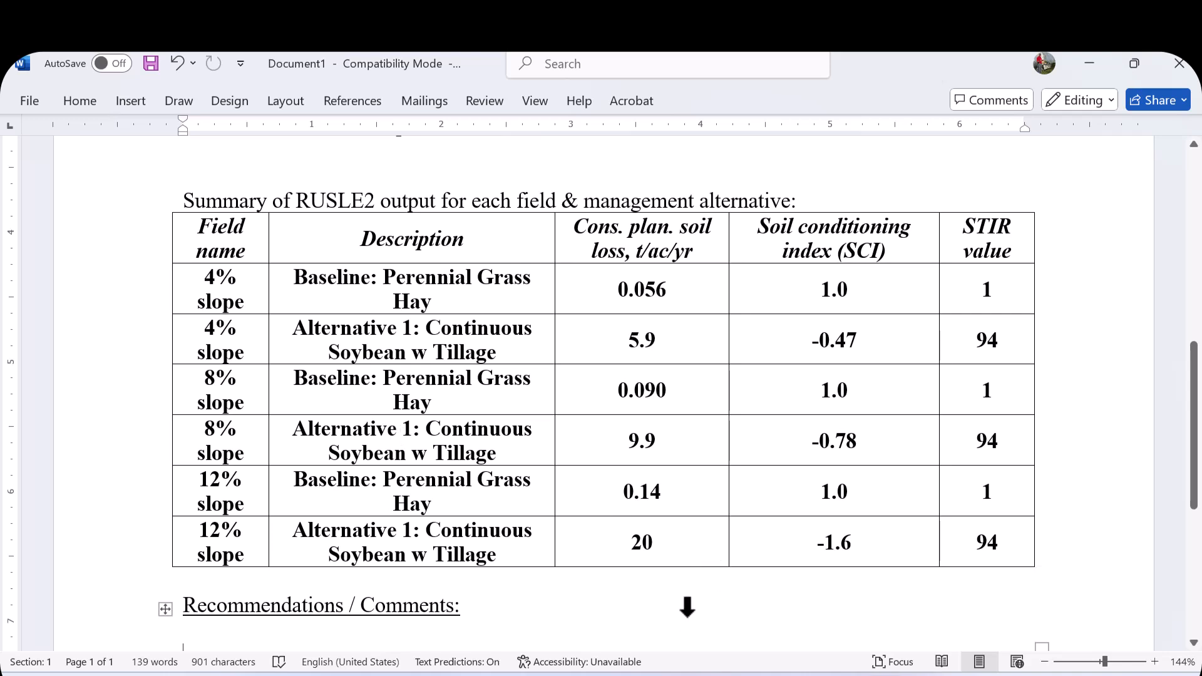
# - Shade the two 8% slope rows of the results table with a light gray fill
pyautogui.moveTo(231, 281); pyautogui.dragTo(987, 341)
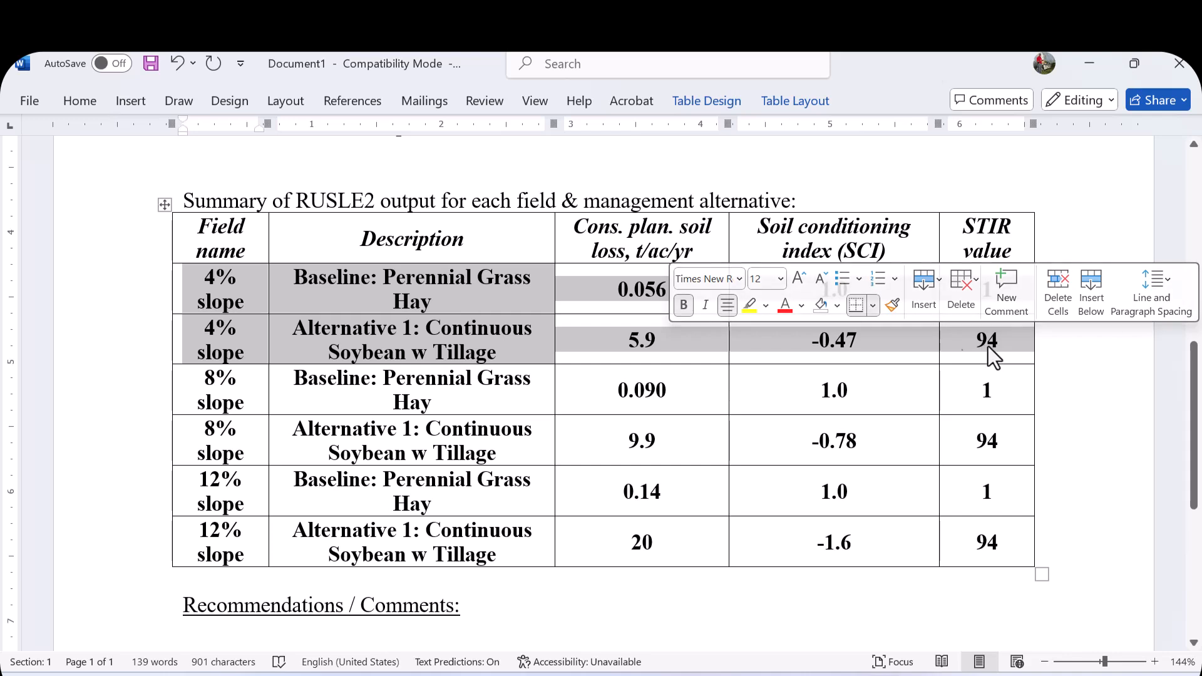
pyautogui.click(489, 438)
pyautogui.moveTo(220, 384); pyautogui.dragTo(957, 426)
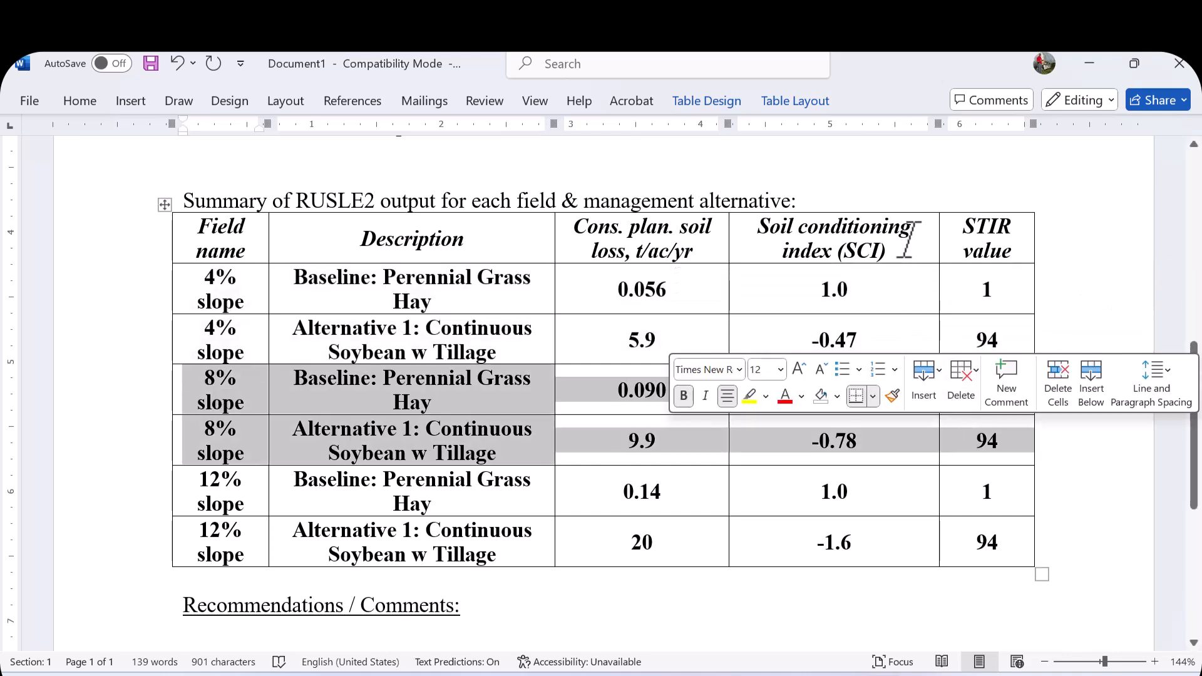
pyautogui.click(75, 104)
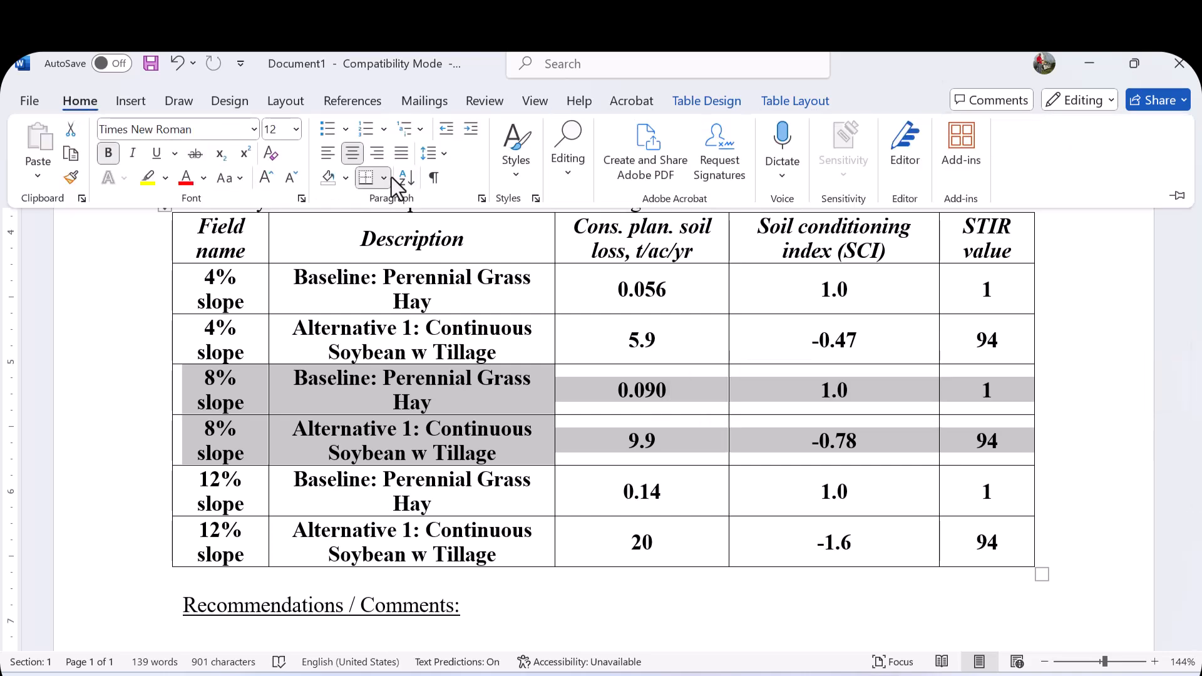
pyautogui.click(346, 177)
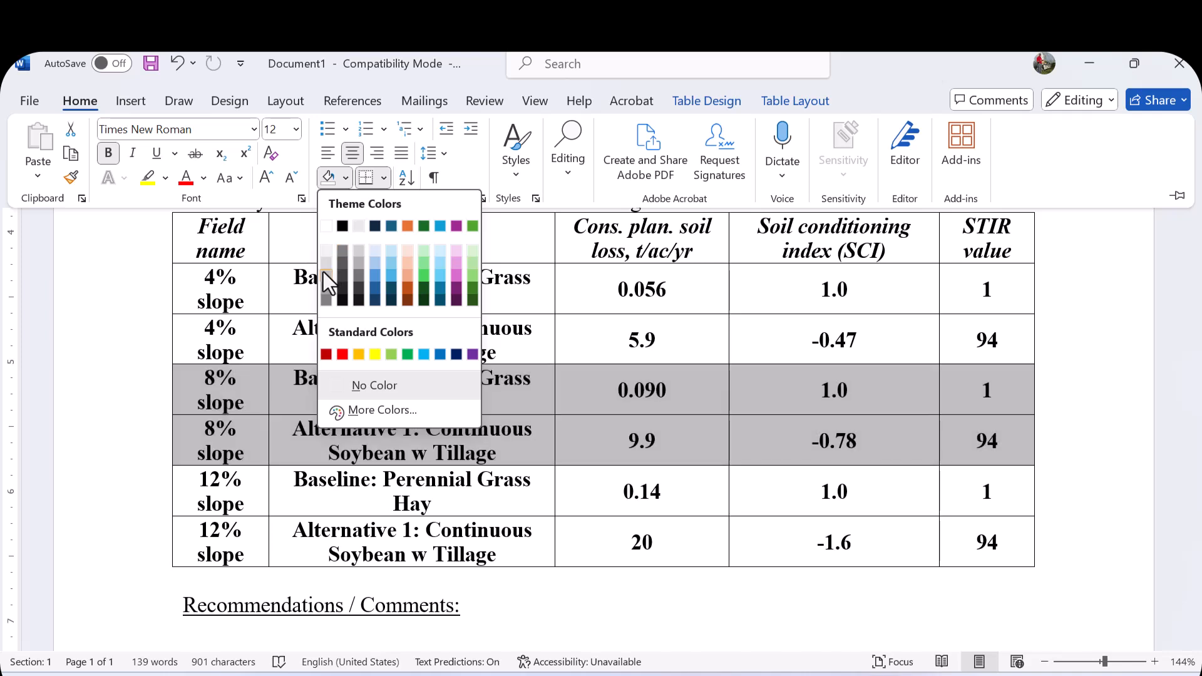
pyautogui.click(324, 273)
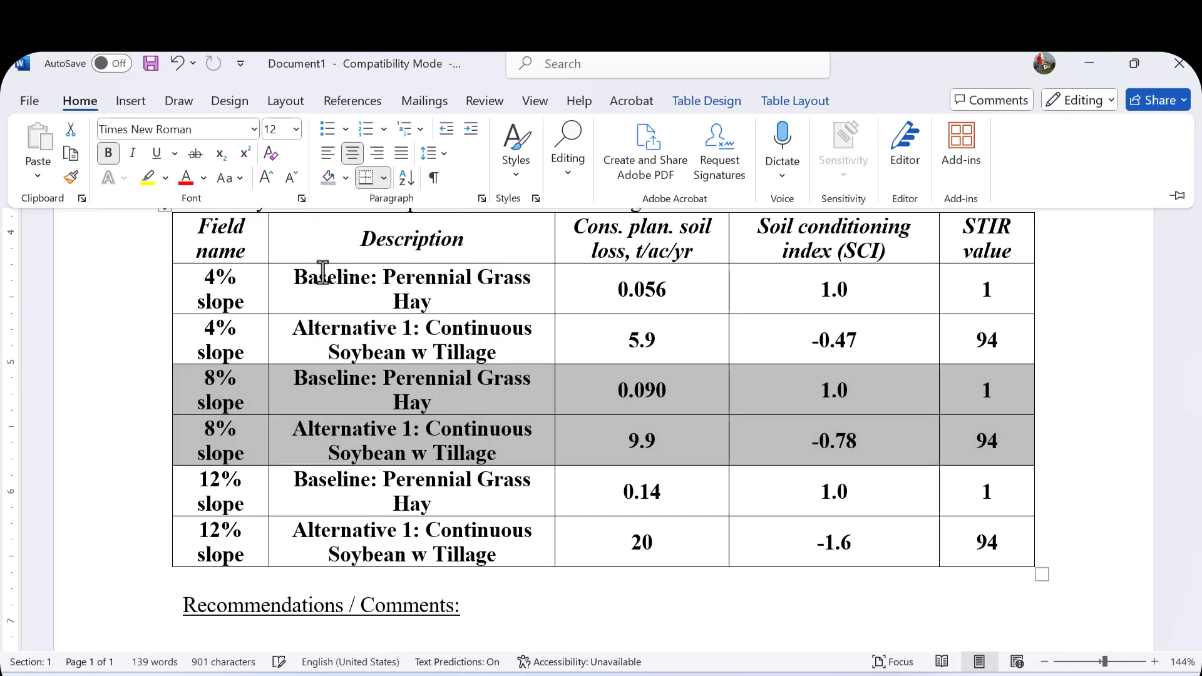
pyautogui.click(769, 632)
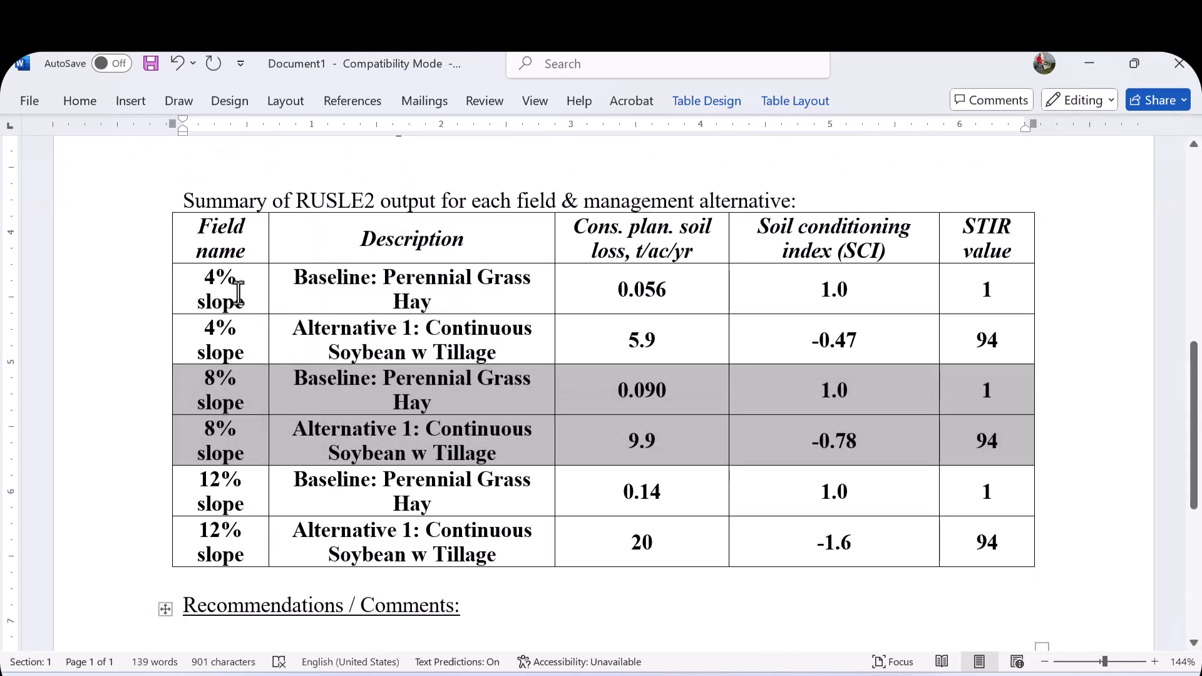
pyautogui.moveTo(230, 290); pyautogui.dragTo(582, 336)
pyautogui.click(469, 408)
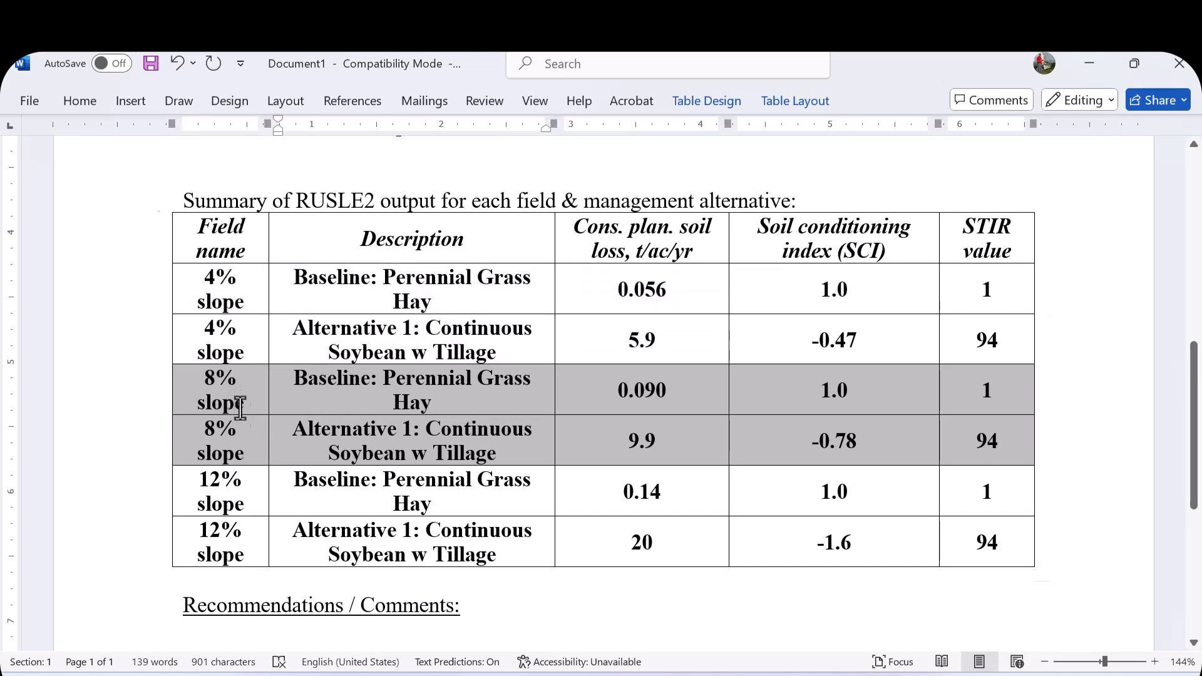
pyautogui.moveTo(234, 400); pyautogui.dragTo(501, 445)
pyautogui.click(266, 501)
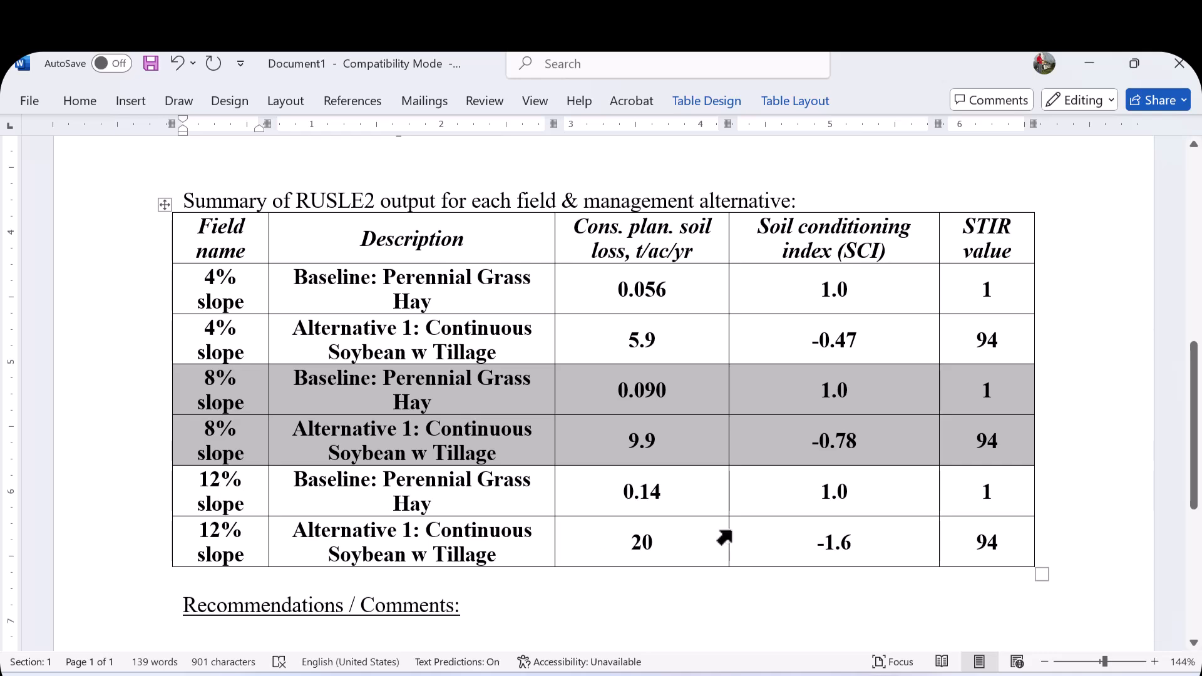
pyautogui.scroll(-7, 730, 545)
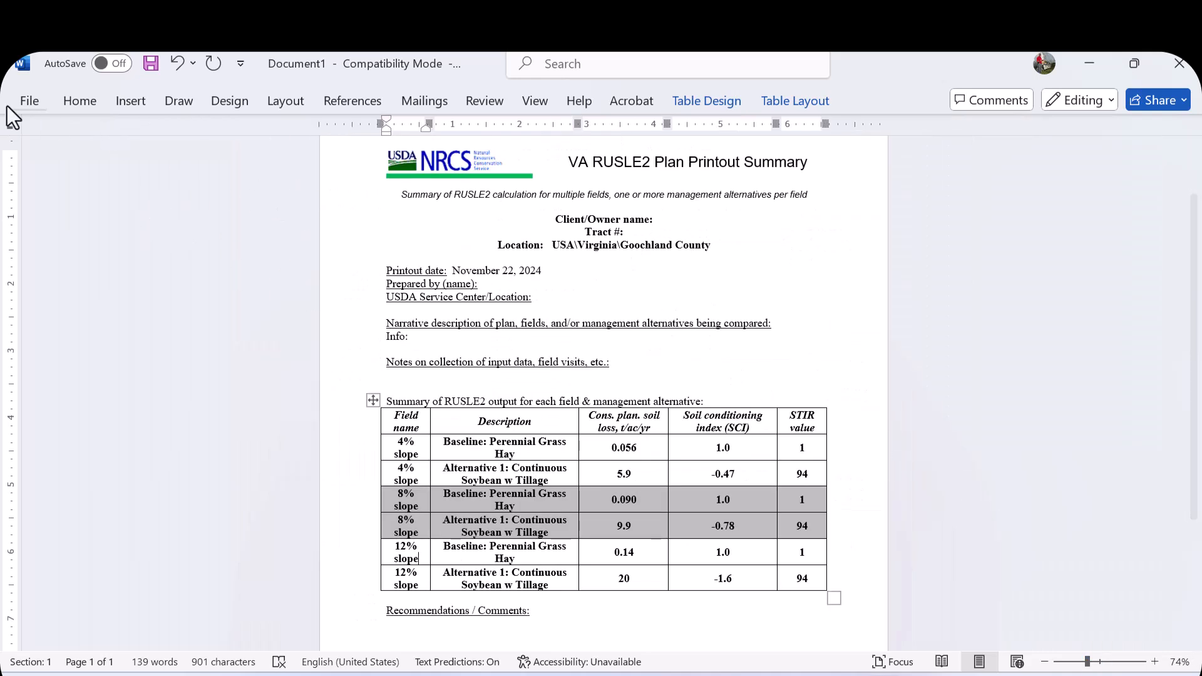
# - Start saving the document under a new name and browse to the Documents\RUSLE2 Printouts folder
pyautogui.click(24, 103)
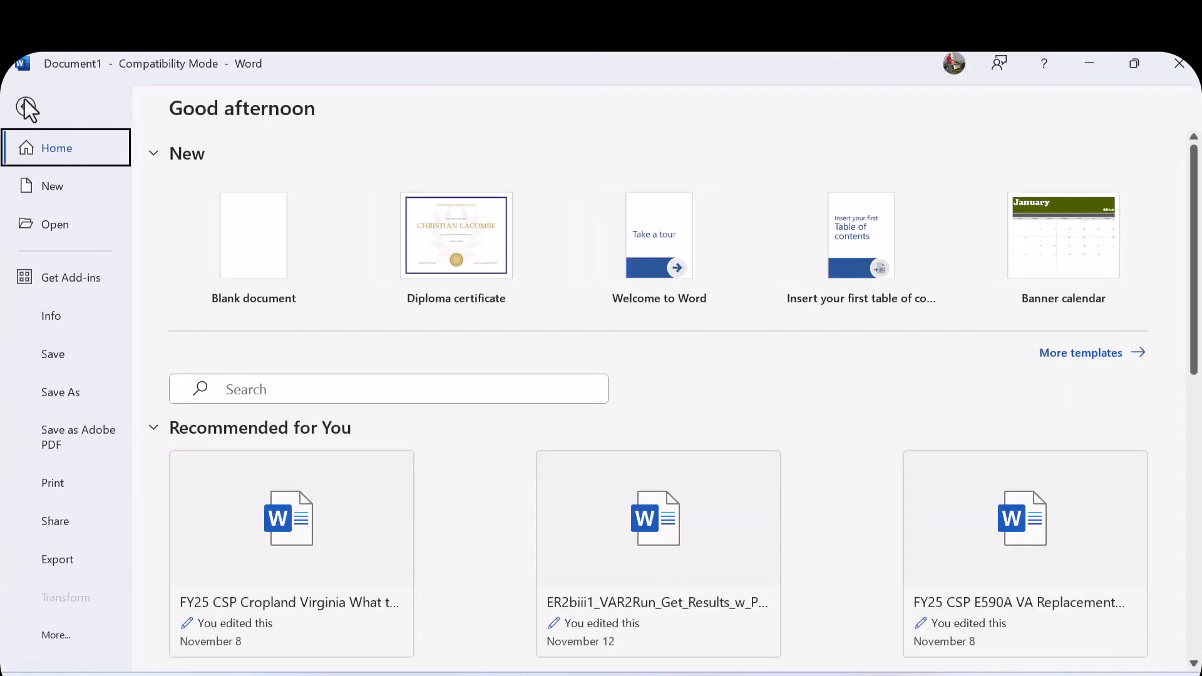
pyautogui.click(59, 353)
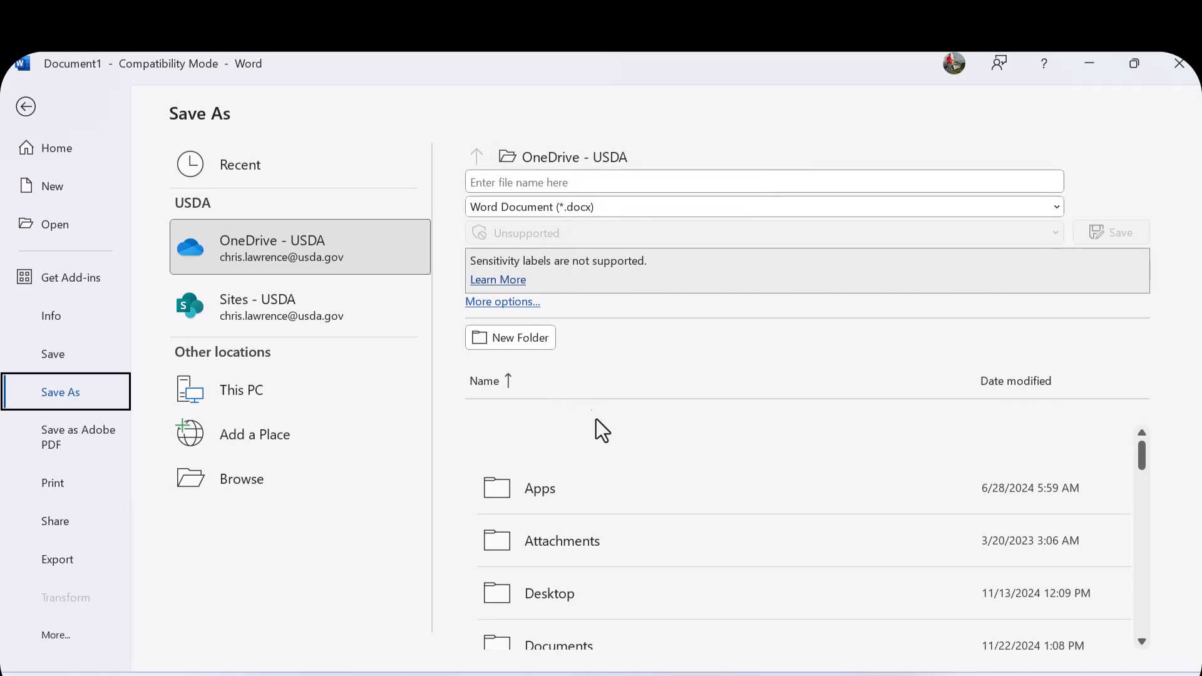
pyautogui.scroll(-2, 598, 426)
pyautogui.click(585, 511)
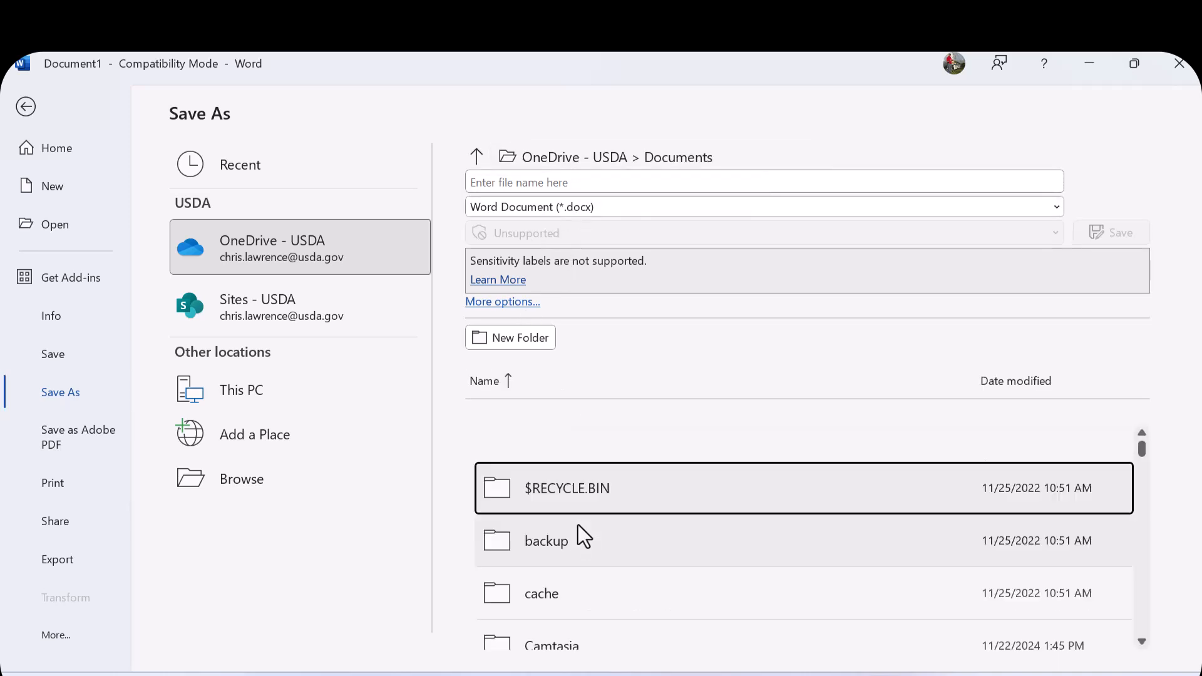
pyautogui.click(652, 161)
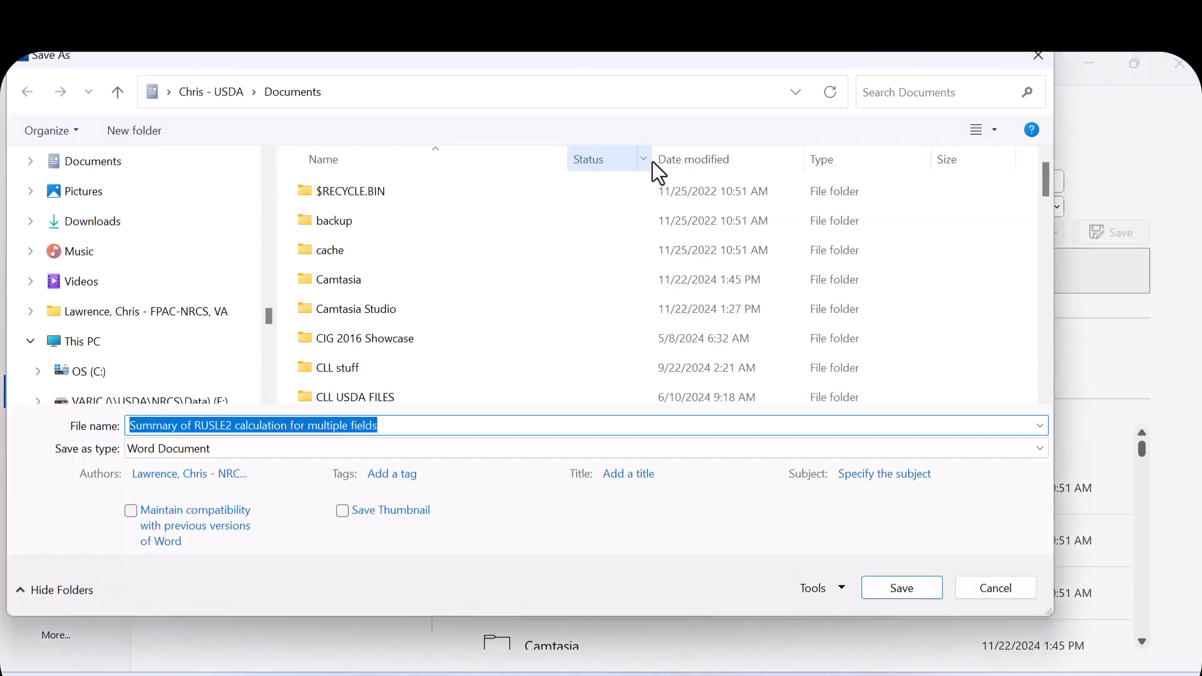
pyautogui.scroll(-10, 450, 307)
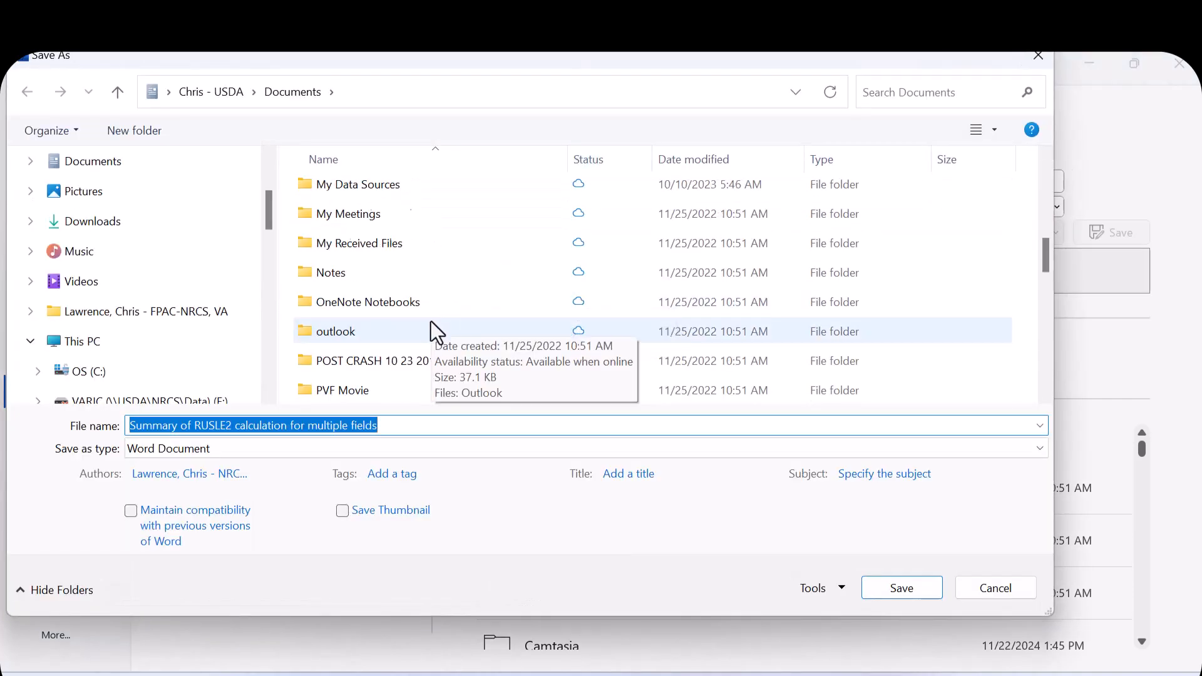
pyautogui.scroll(-3, 430, 321)
pyautogui.scroll(3, 429, 321)
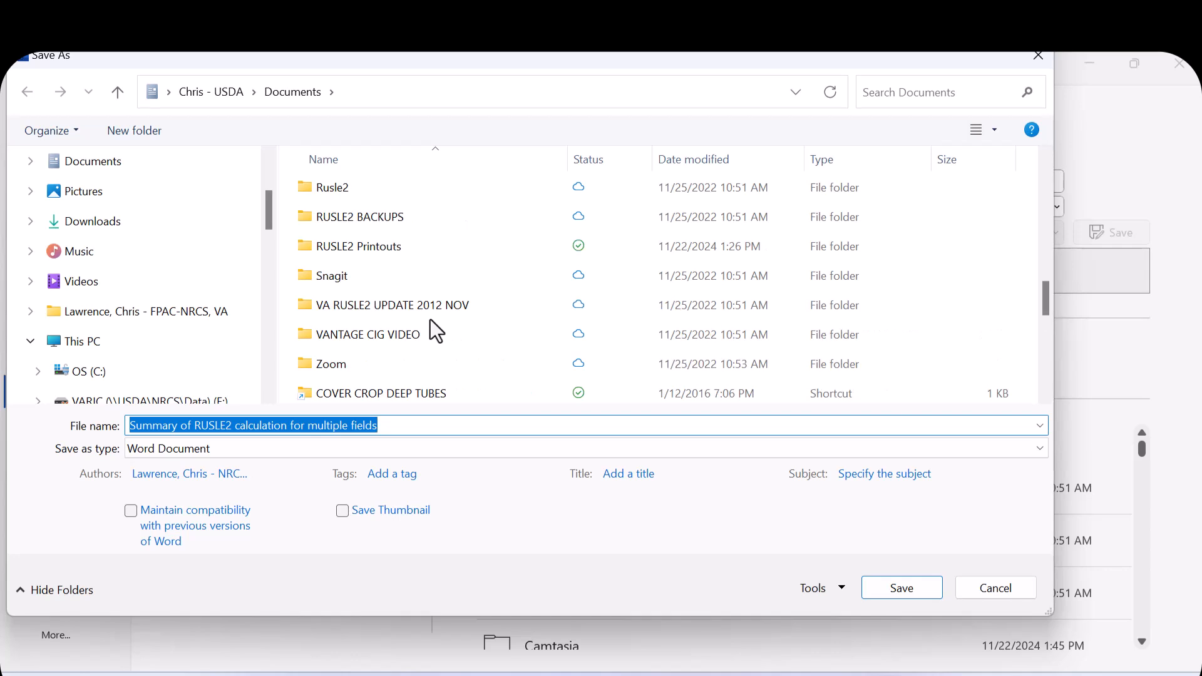
pyautogui.doubleClick(374, 250)
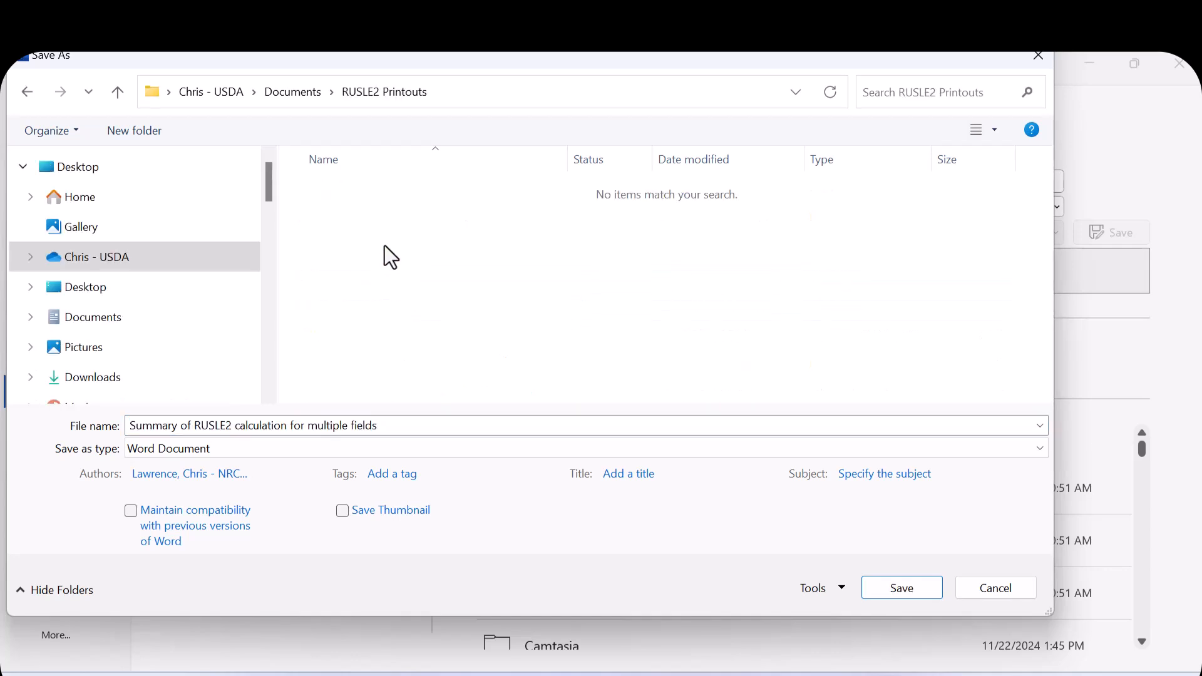
# - Save the document as Summary of RUSLE2 plan demonstration
pyautogui.click(387, 425)
pyautogui.click(390, 426)
pyautogui.moveTo(390, 425); pyautogui.dragTo(234, 426)
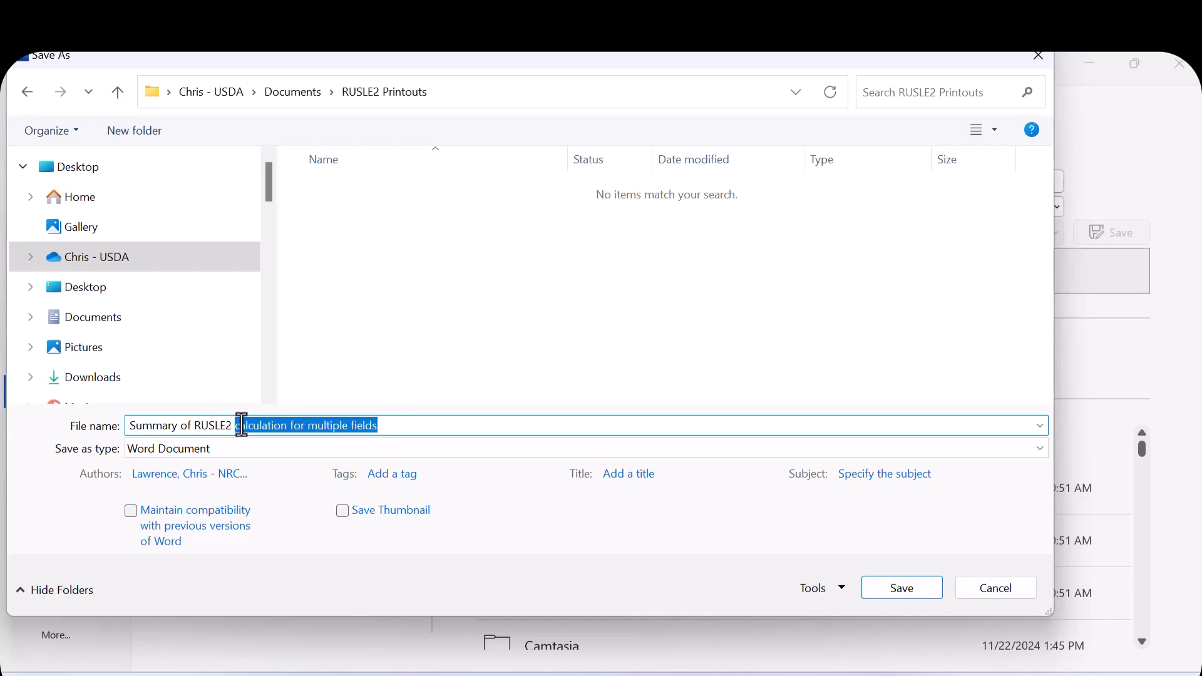
pyautogui.write('plan demonstration')
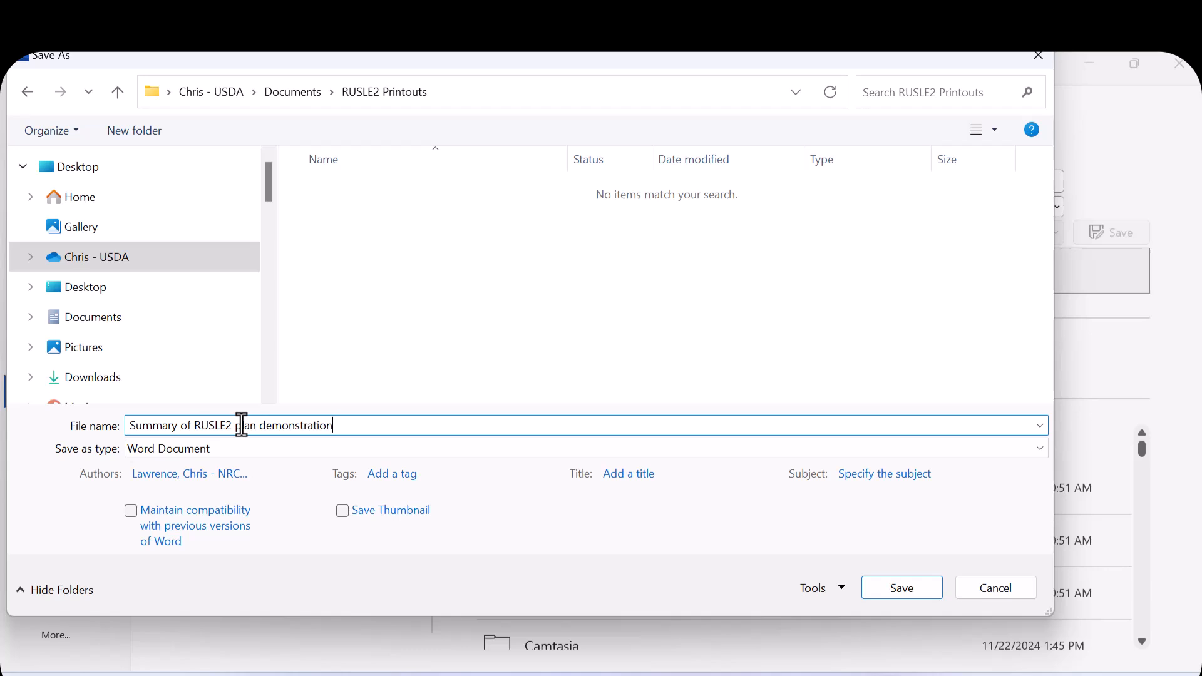
pyautogui.hotkey('ctrl', 'a')
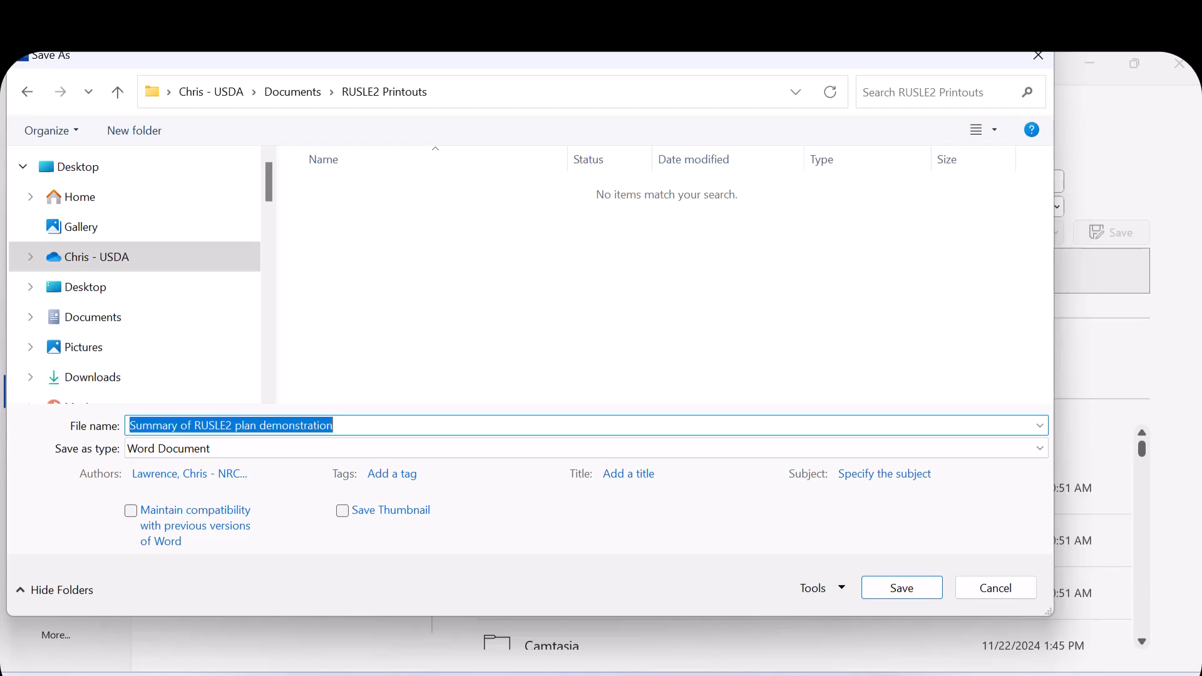
pyautogui.press('Return')
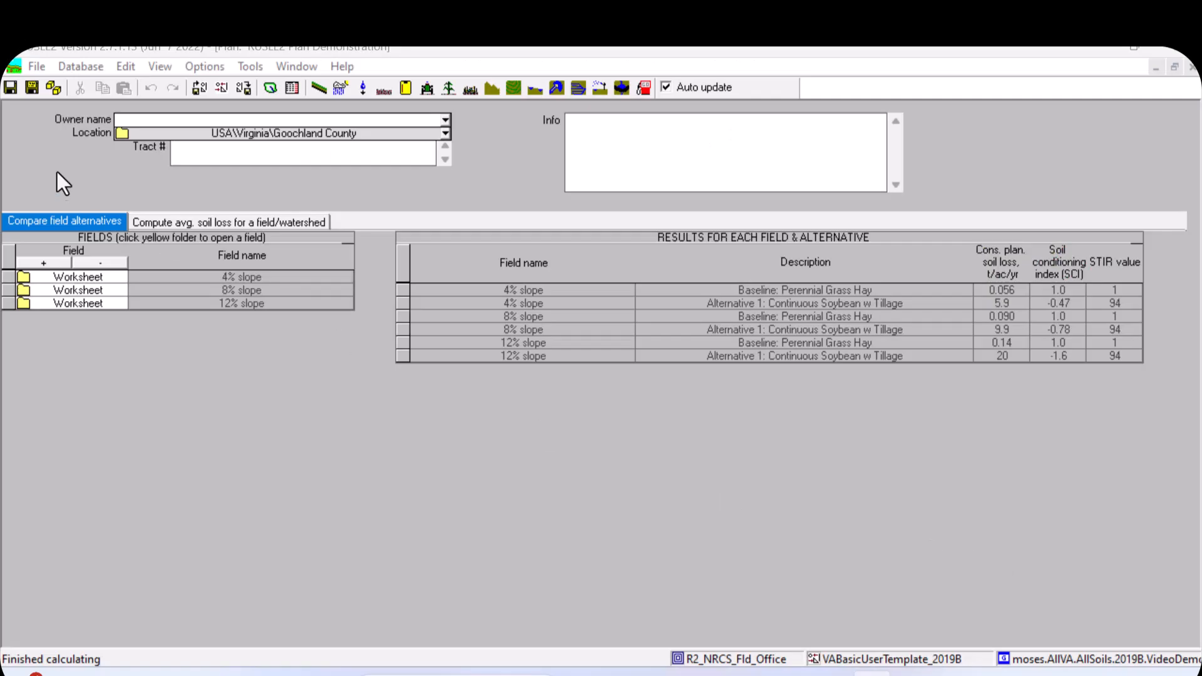
# - Print the plan report to Word again using the VA Plan Printout w Details.2007r.pln template
pyautogui.click(48, 129)
pyautogui.click(35, 65)
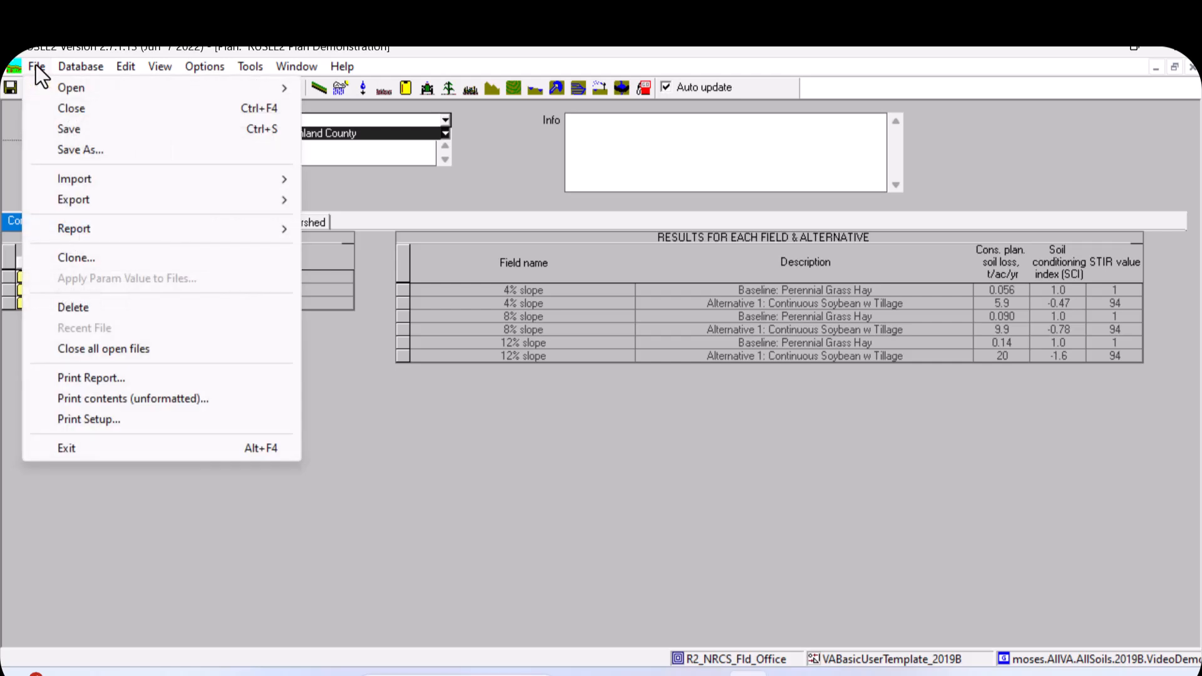
pyautogui.click(79, 373)
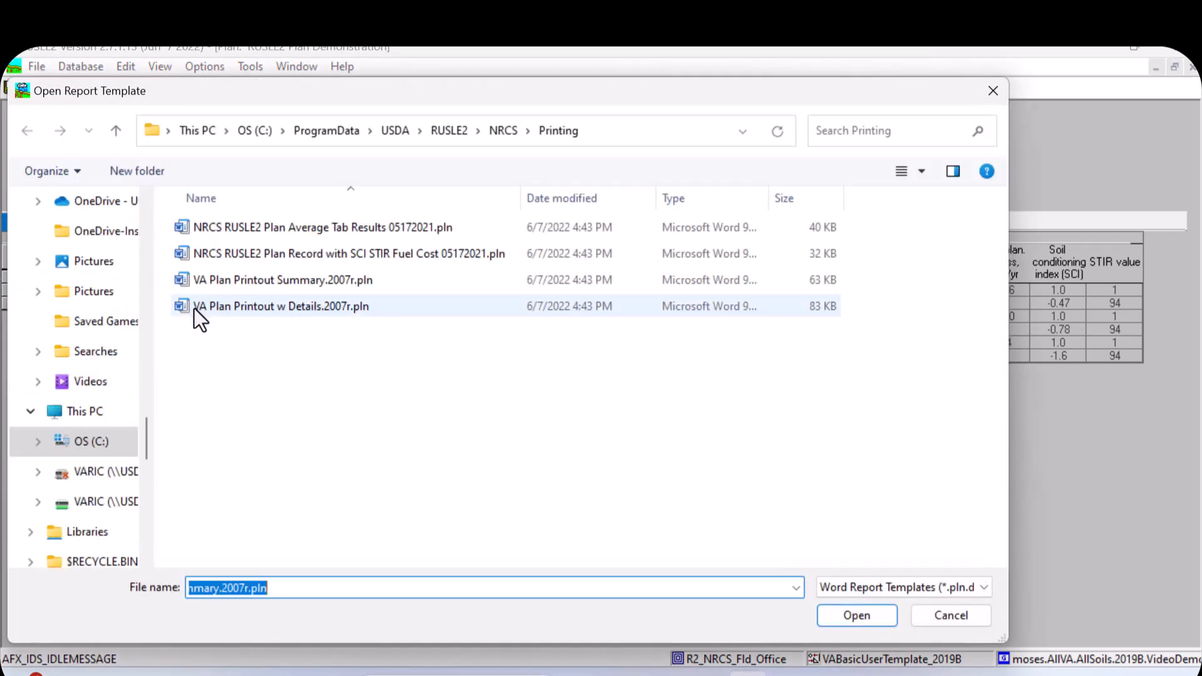
pyautogui.doubleClick(273, 307)
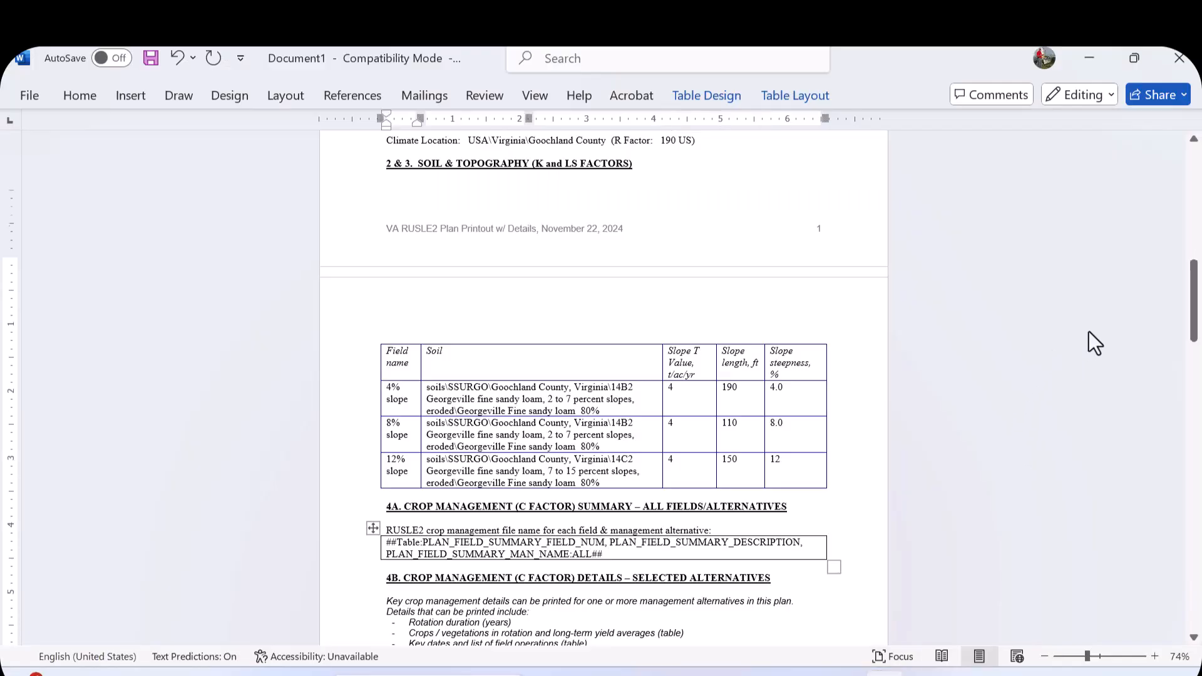
# - Zoom to page width and review the detailed report's opening section
pyautogui.scroll(-15, 1164, 323)
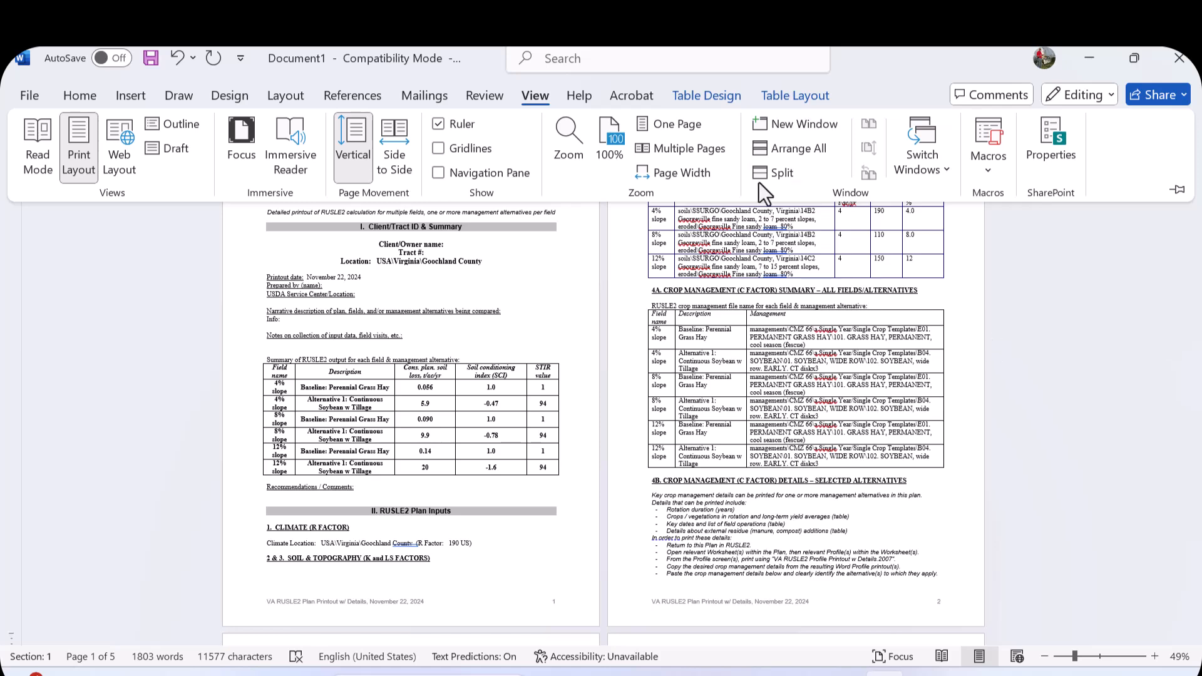
pyautogui.click(668, 164)
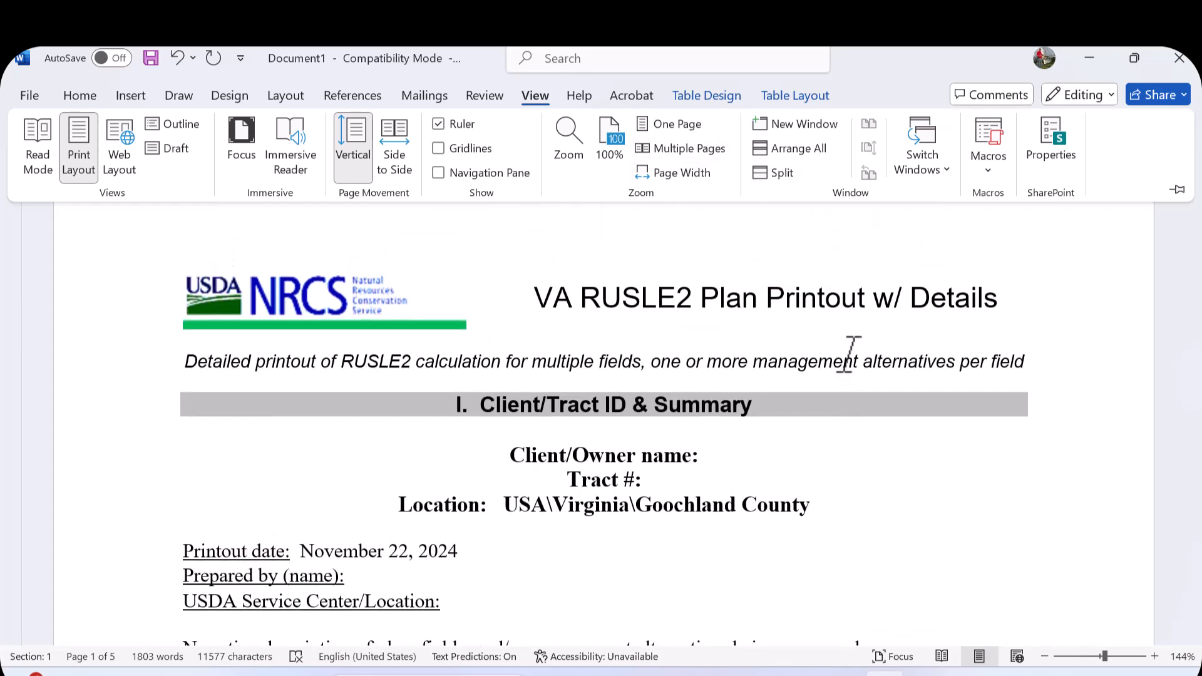
pyautogui.scroll(-1, 851, 353)
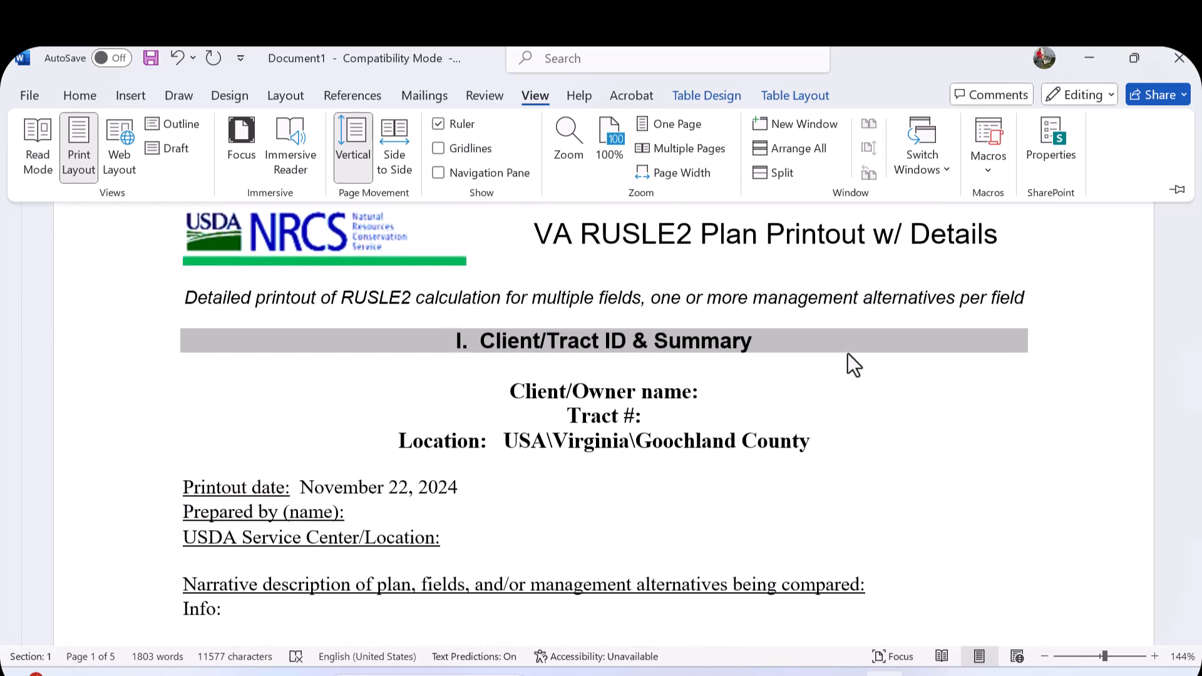
# - Scroll through the detailed report's summary table, plan inputs, soil and crop management summary sections
pyautogui.scroll(-1, 847, 353)
pyautogui.scroll(-2, 847, 353)
pyautogui.scroll(-3, 847, 353)
pyautogui.scroll(-1, 847, 353)
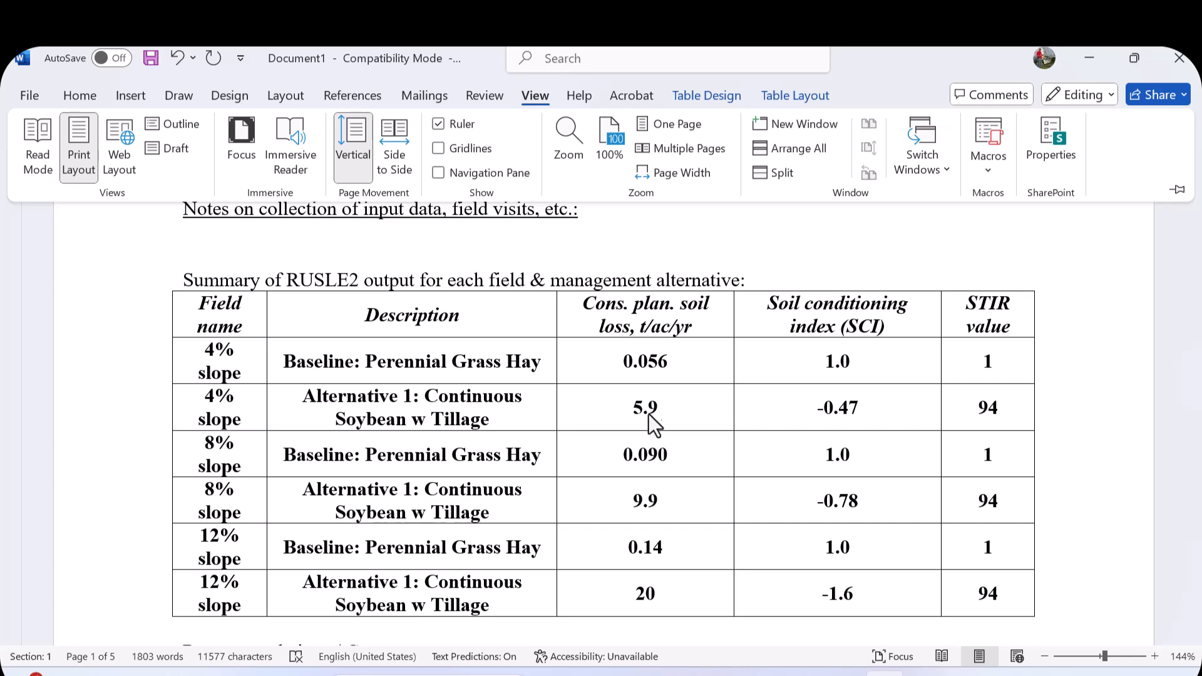
pyautogui.scroll(3, 602, 433)
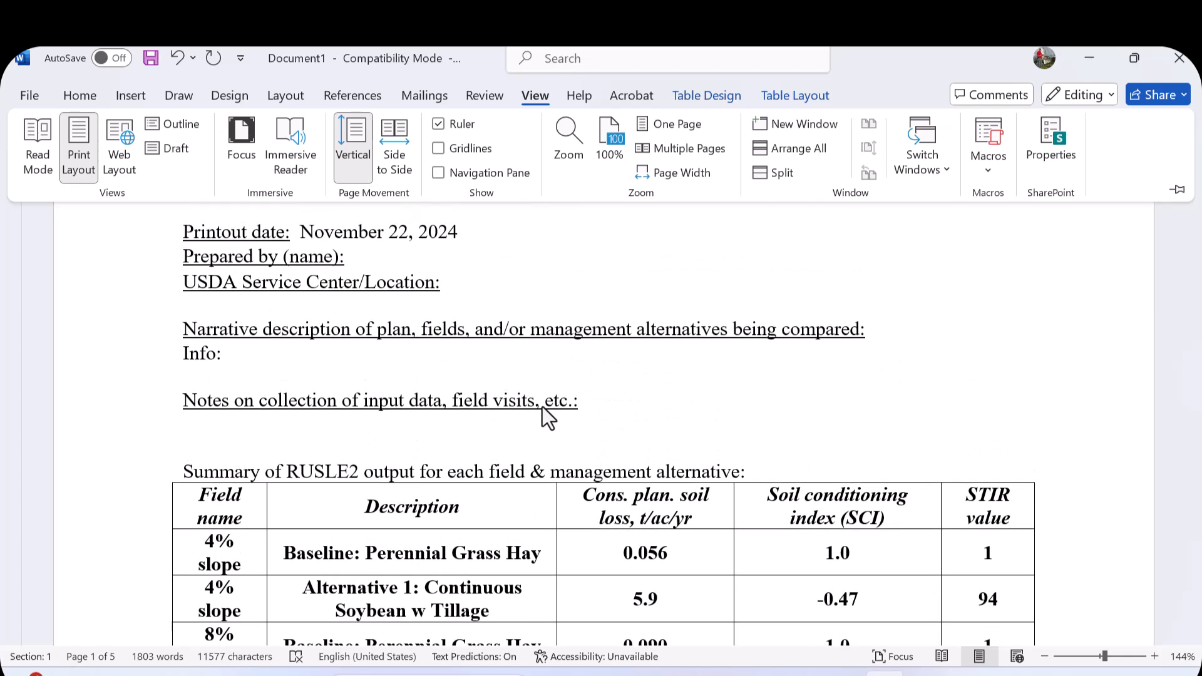
pyautogui.scroll(-6, 542, 407)
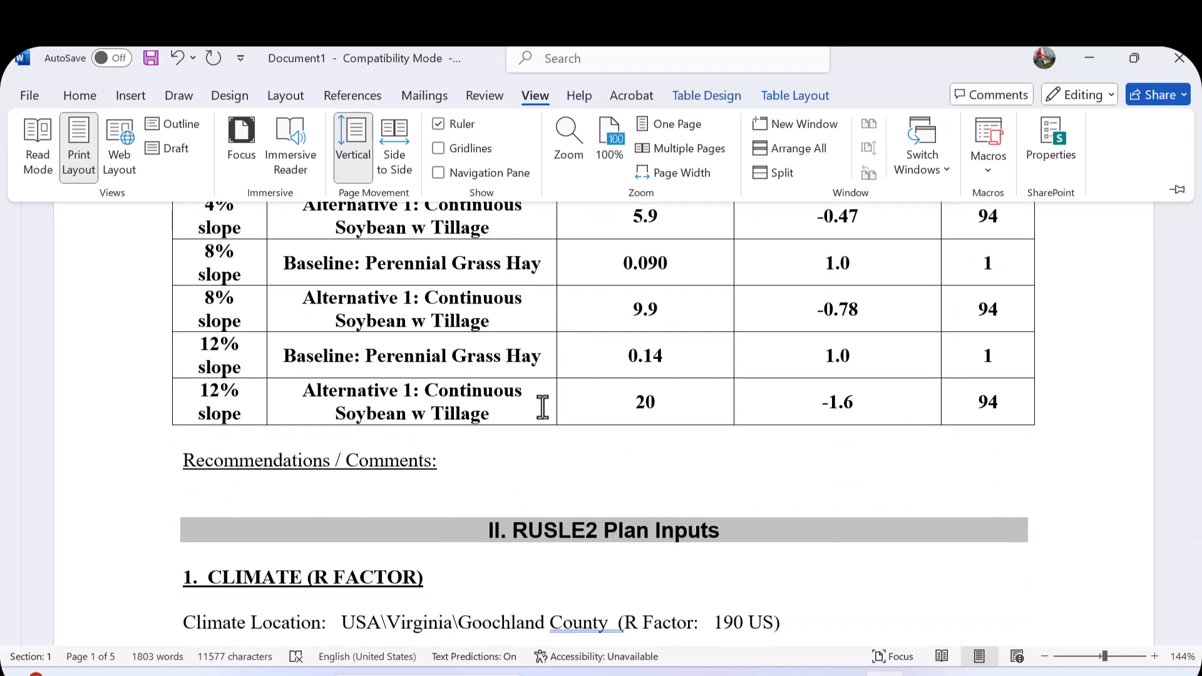
pyautogui.scroll(-2, 542, 407)
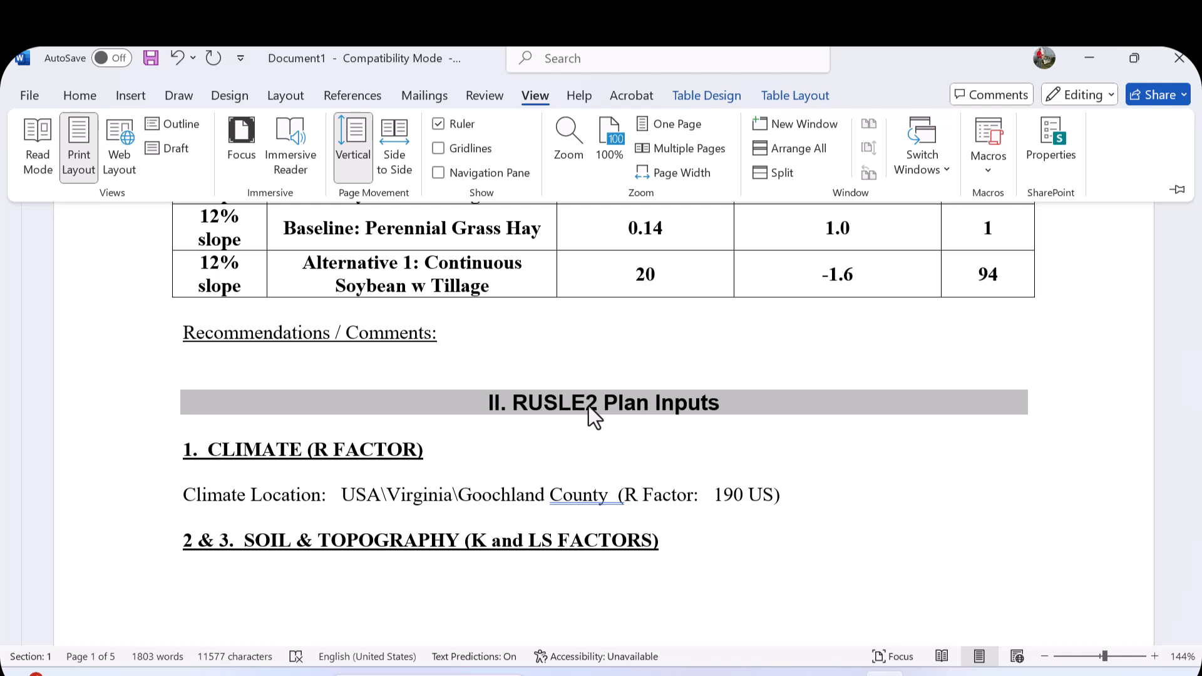
pyautogui.scroll(-1, 600, 407)
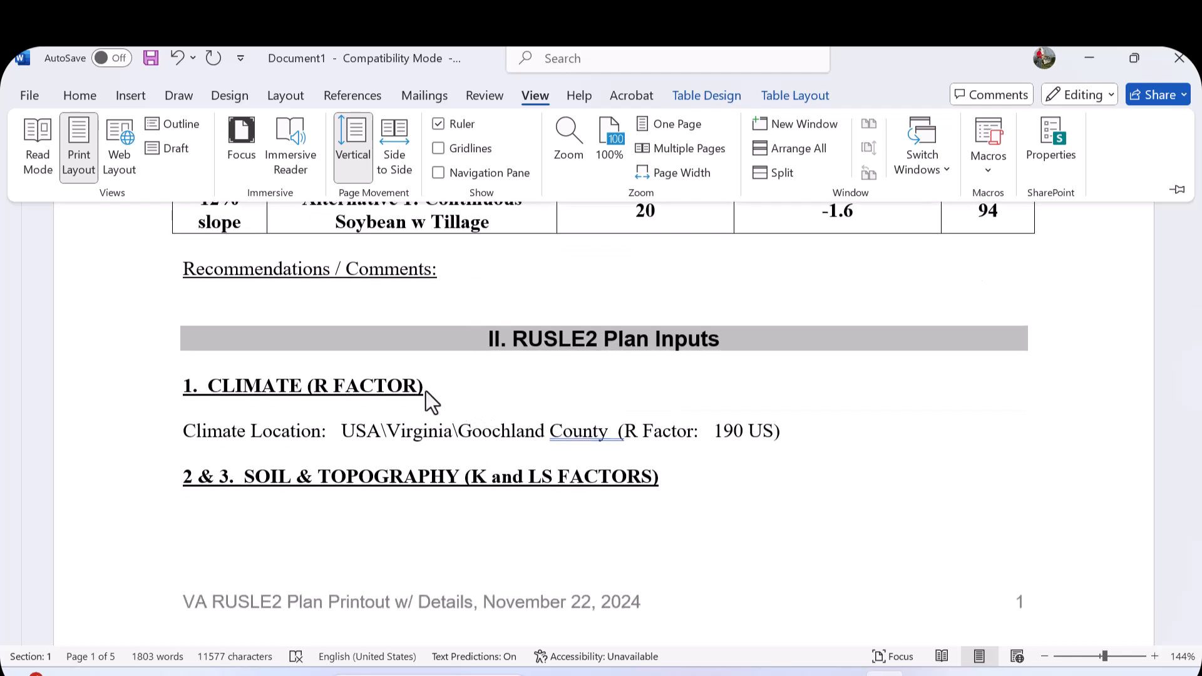
pyautogui.scroll(-3, 426, 444)
pyautogui.scroll(-6, 425, 445)
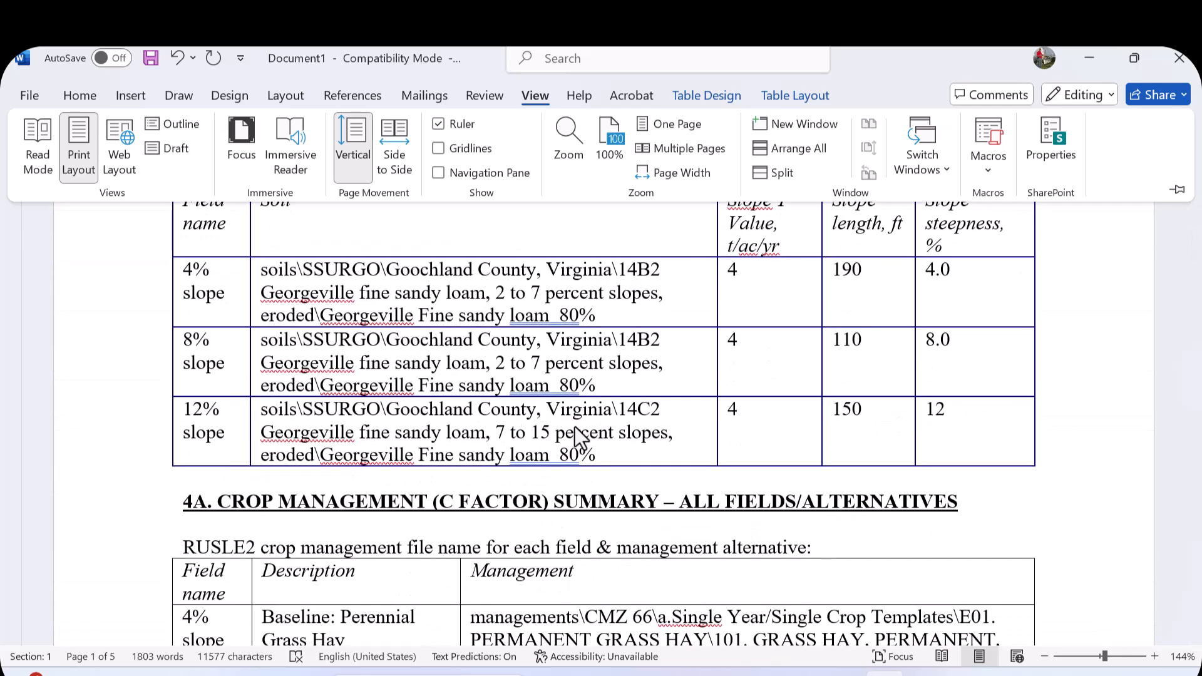
pyautogui.scroll(-1, 579, 435)
pyautogui.scroll(-3, 572, 425)
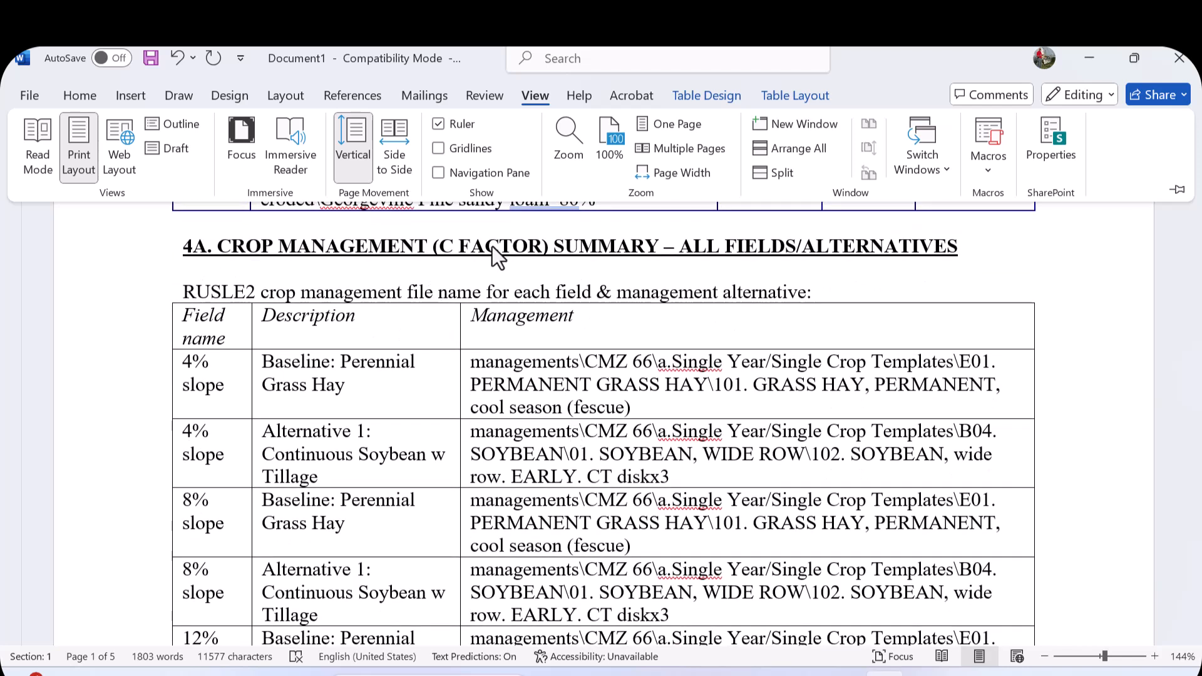
pyautogui.scroll(-3, 537, 383)
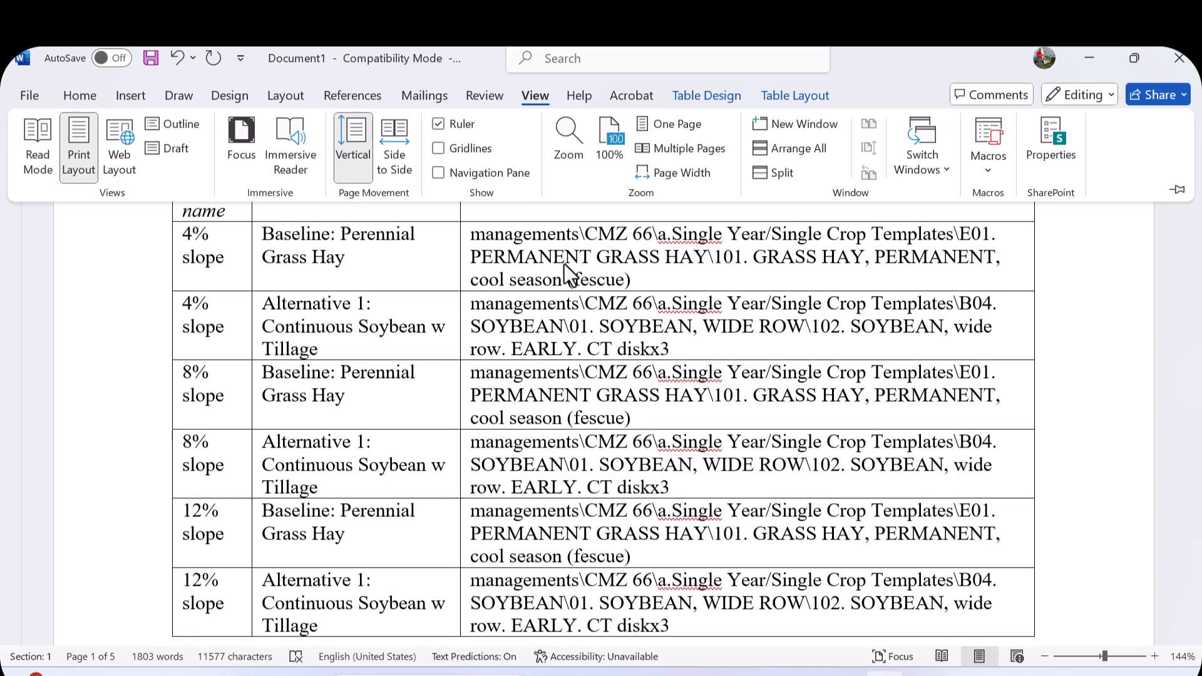
# - Highlight the management file paths and the crop management details instructions while reviewing section 4
pyautogui.click(634, 280)
pyautogui.moveTo(629, 280); pyautogui.dragTo(506, 241)
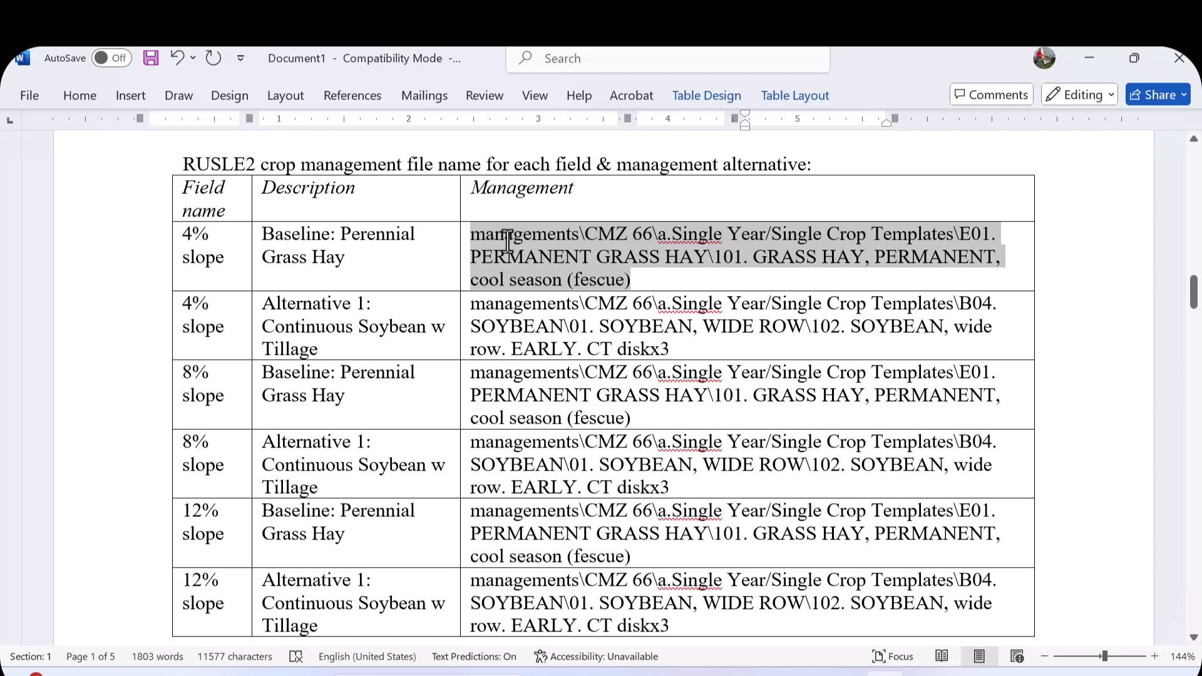
pyautogui.scroll(-2, 575, 355)
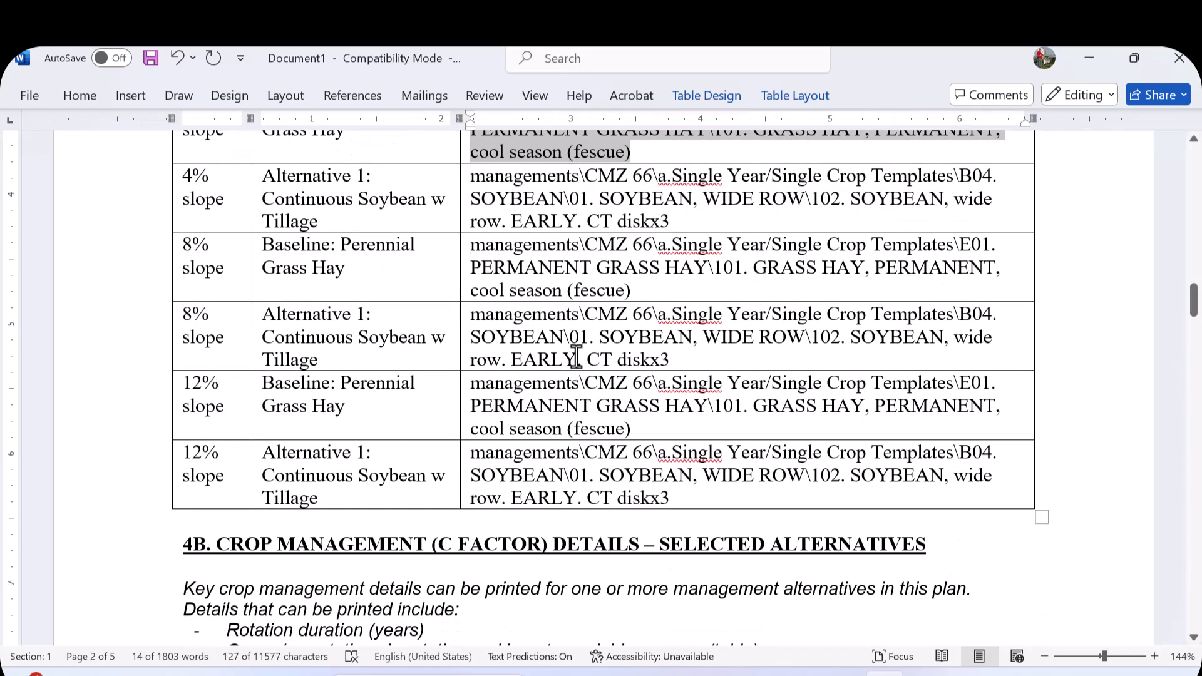
pyautogui.scroll(-2, 576, 357)
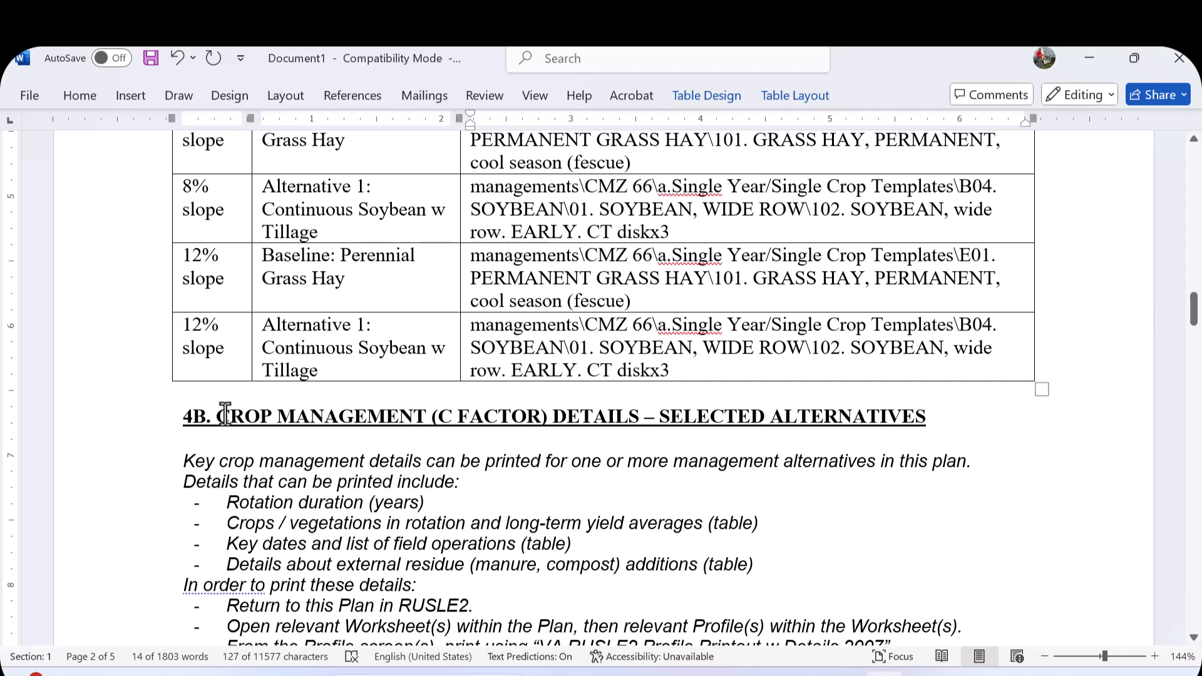
pyautogui.scroll(-2, 226, 410)
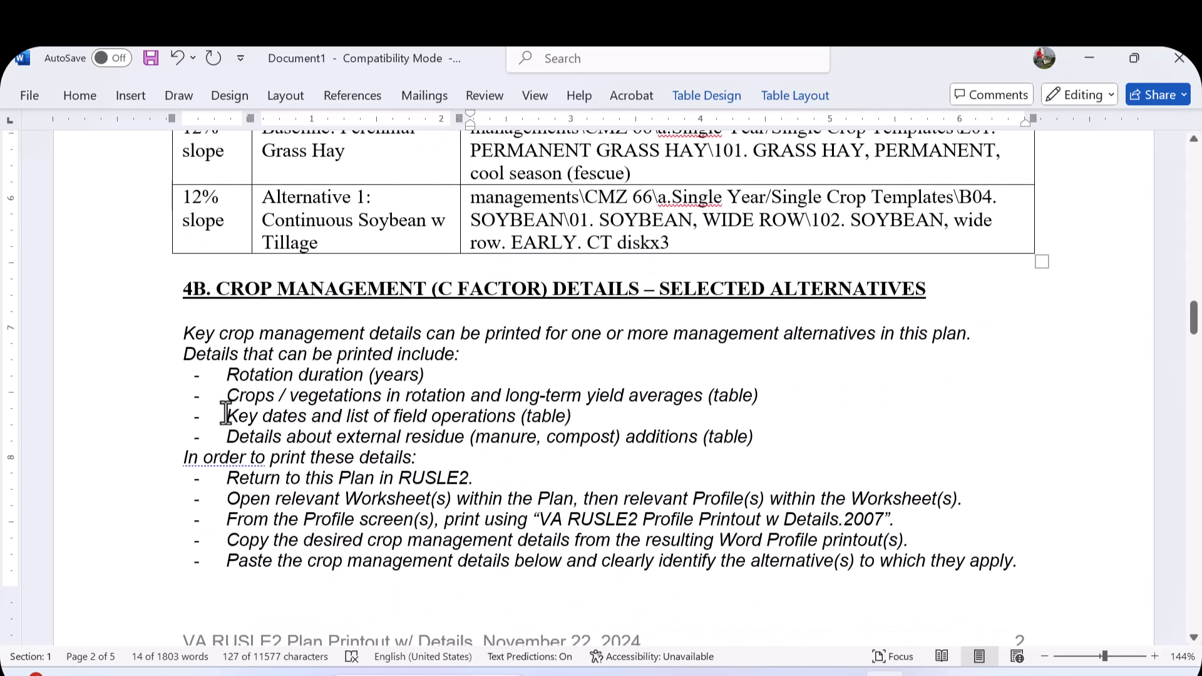
pyautogui.moveTo(186, 330); pyautogui.dragTo(1052, 569)
pyautogui.scroll(-1, 618, 489)
pyautogui.scroll(-12, 619, 489)
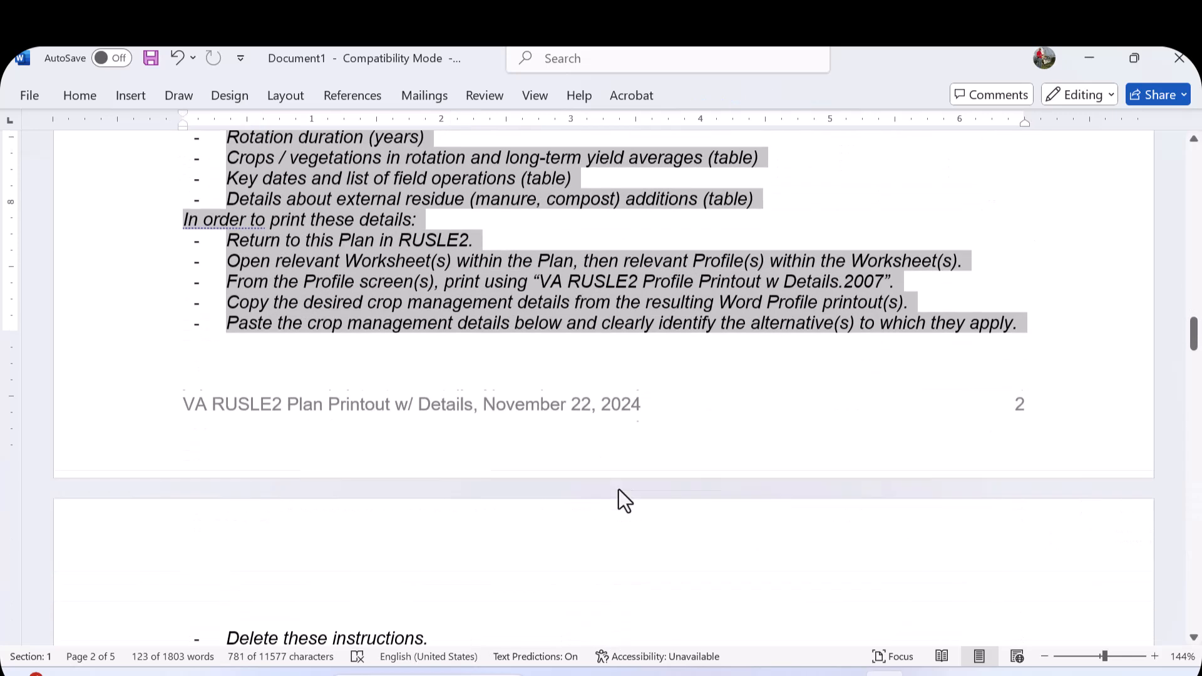
# - Review the support practices table and the soil loss estimates table, highlighting their columns in turn
pyautogui.scroll(-4, 620, 485)
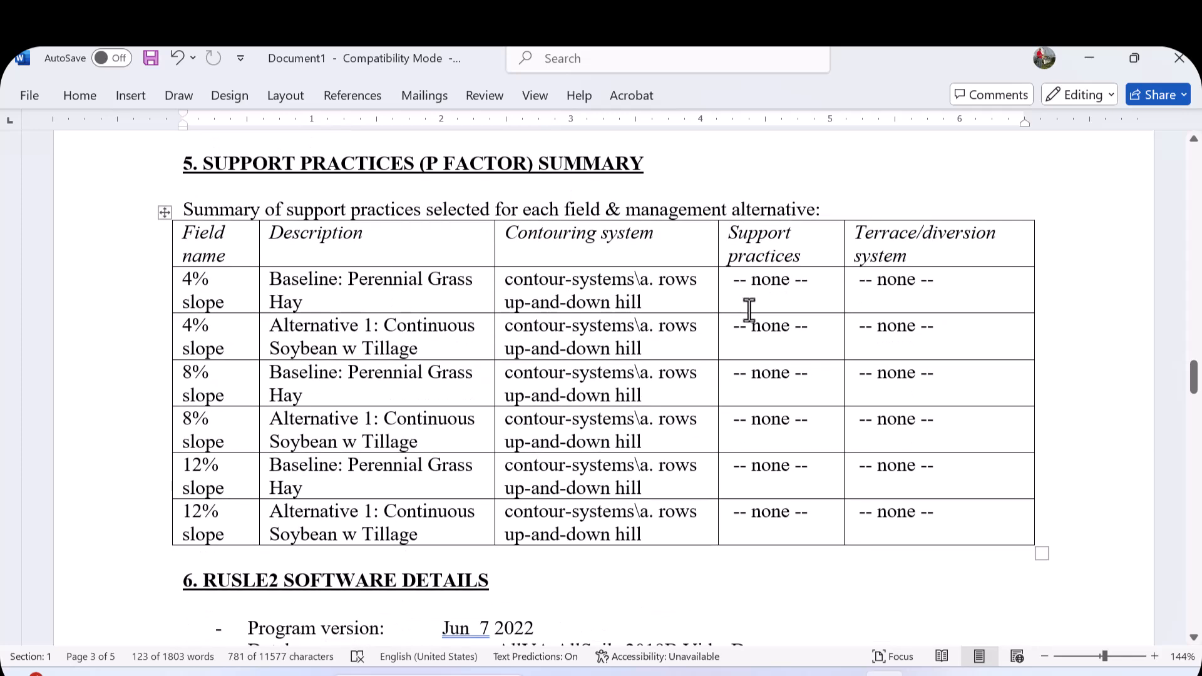
pyautogui.moveTo(742, 282); pyautogui.dragTo(897, 526)
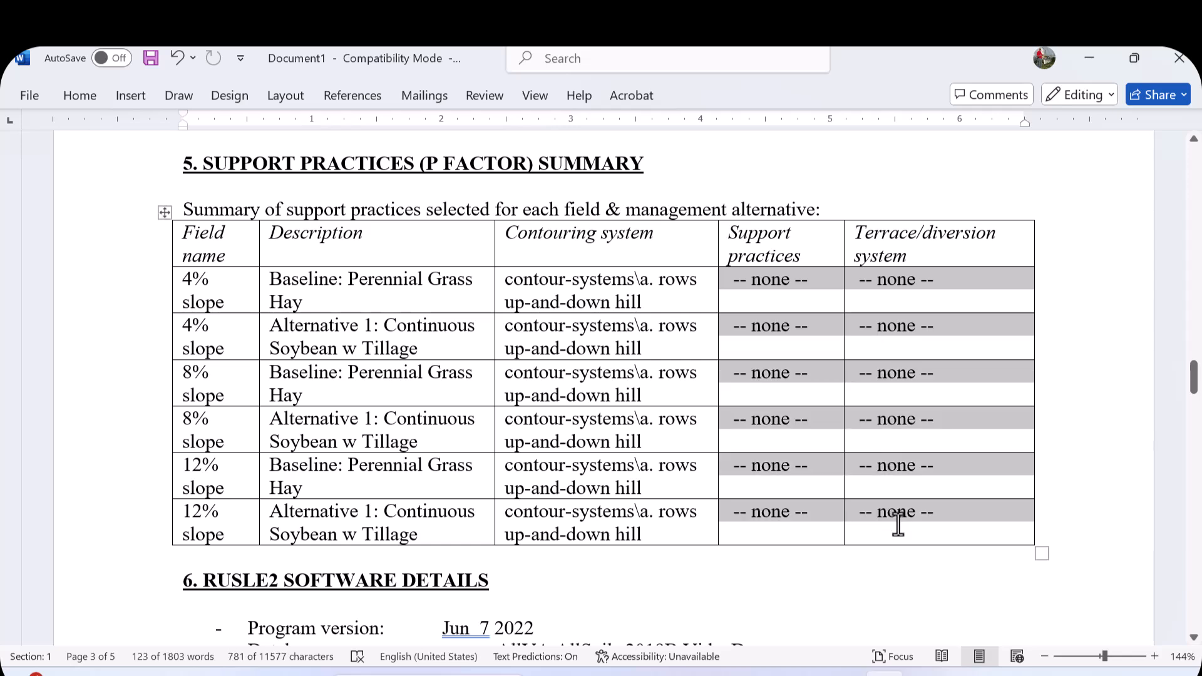
pyautogui.click(501, 279)
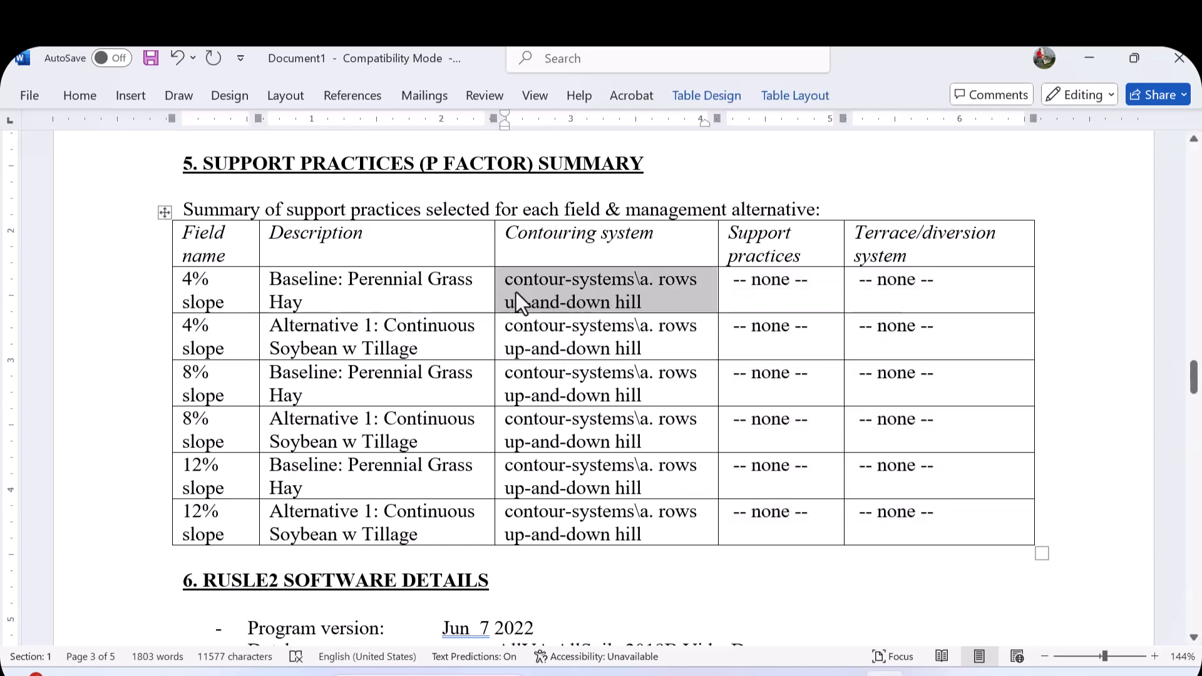
pyautogui.rightClick(505, 283)
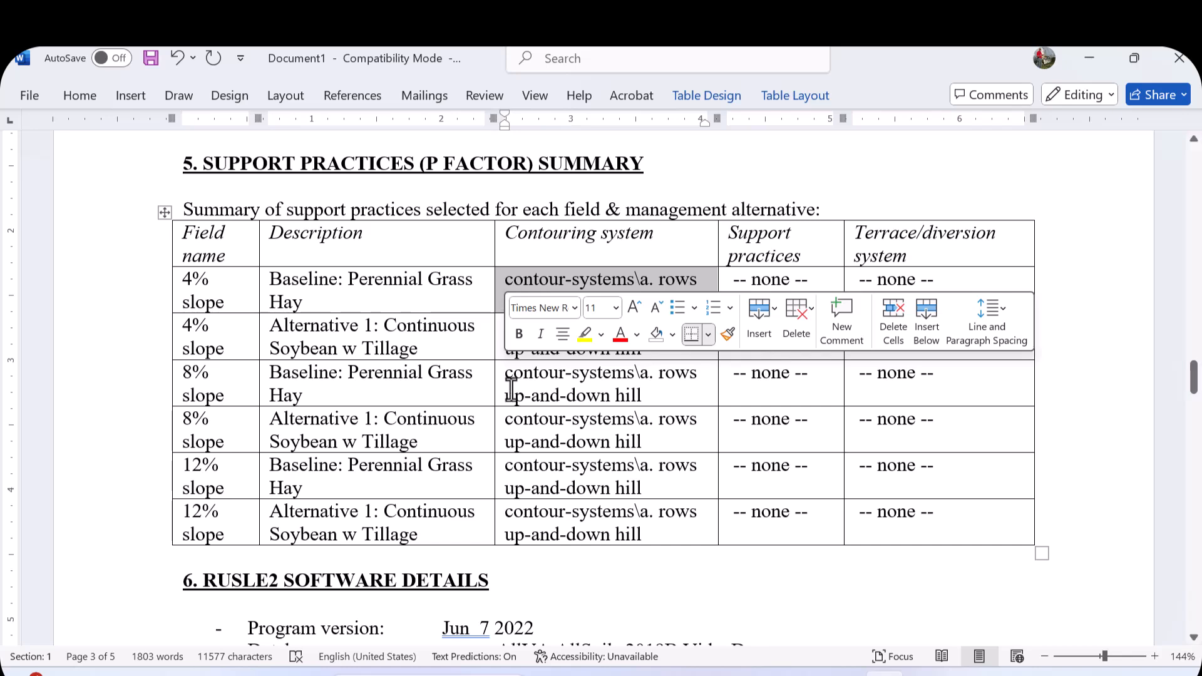
pyautogui.scroll(-7, 511, 388)
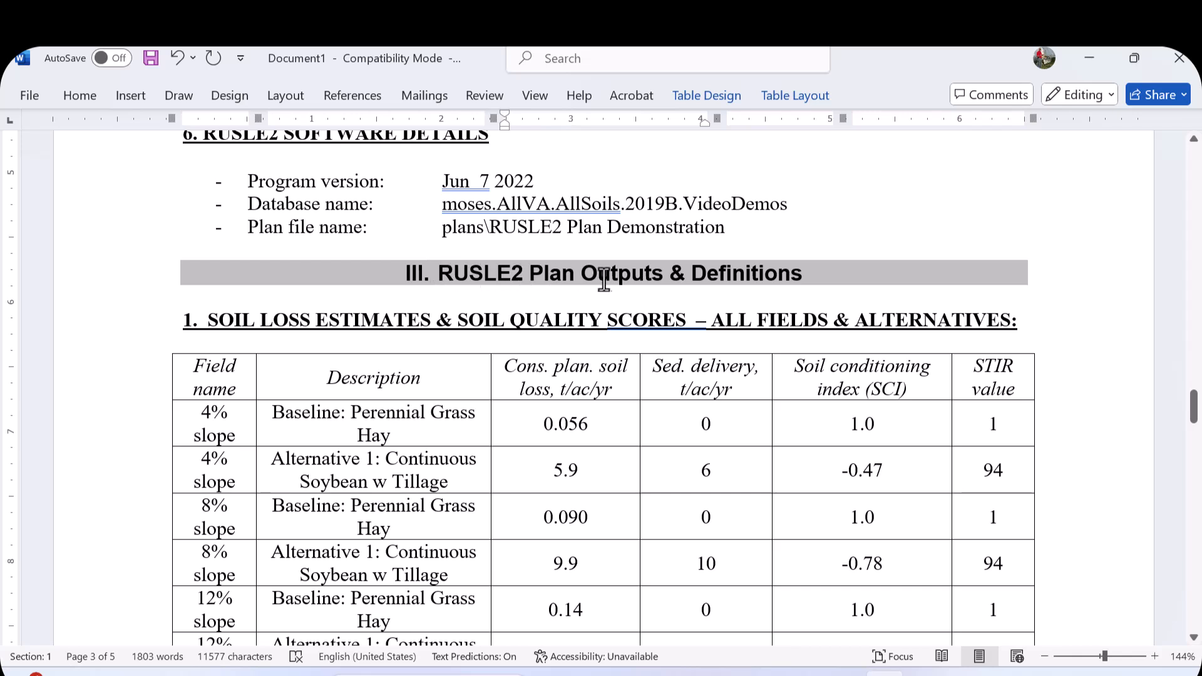
pyautogui.scroll(-1, 682, 287)
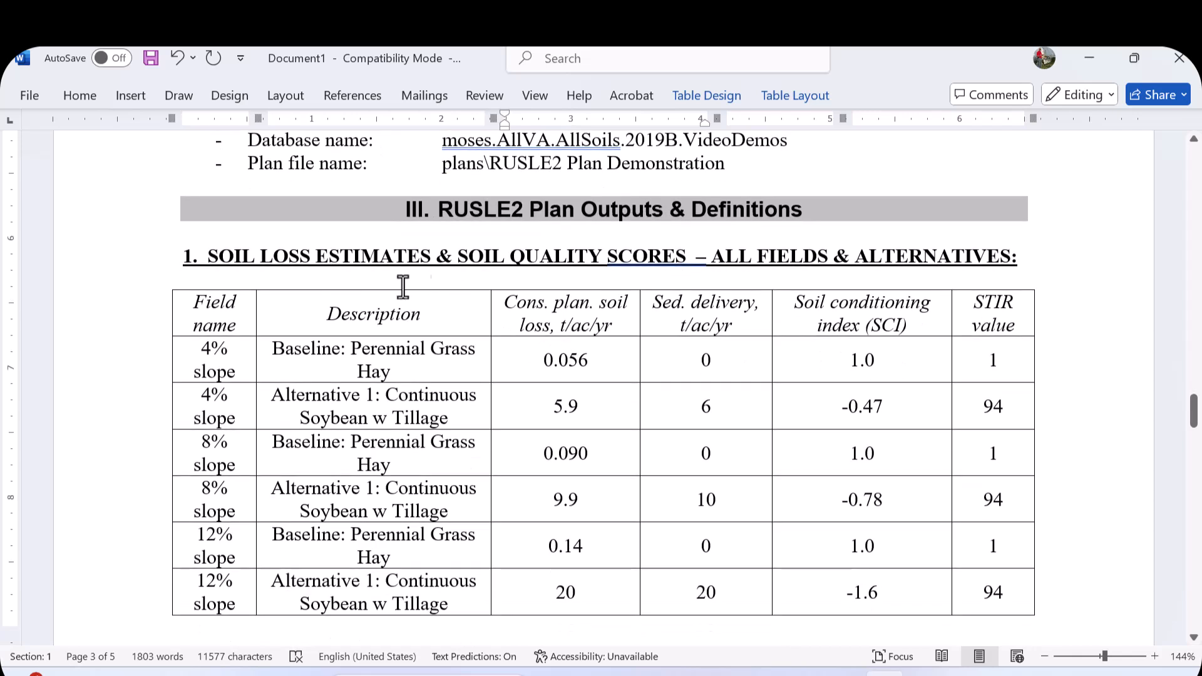
pyautogui.scroll(-1, 317, 313)
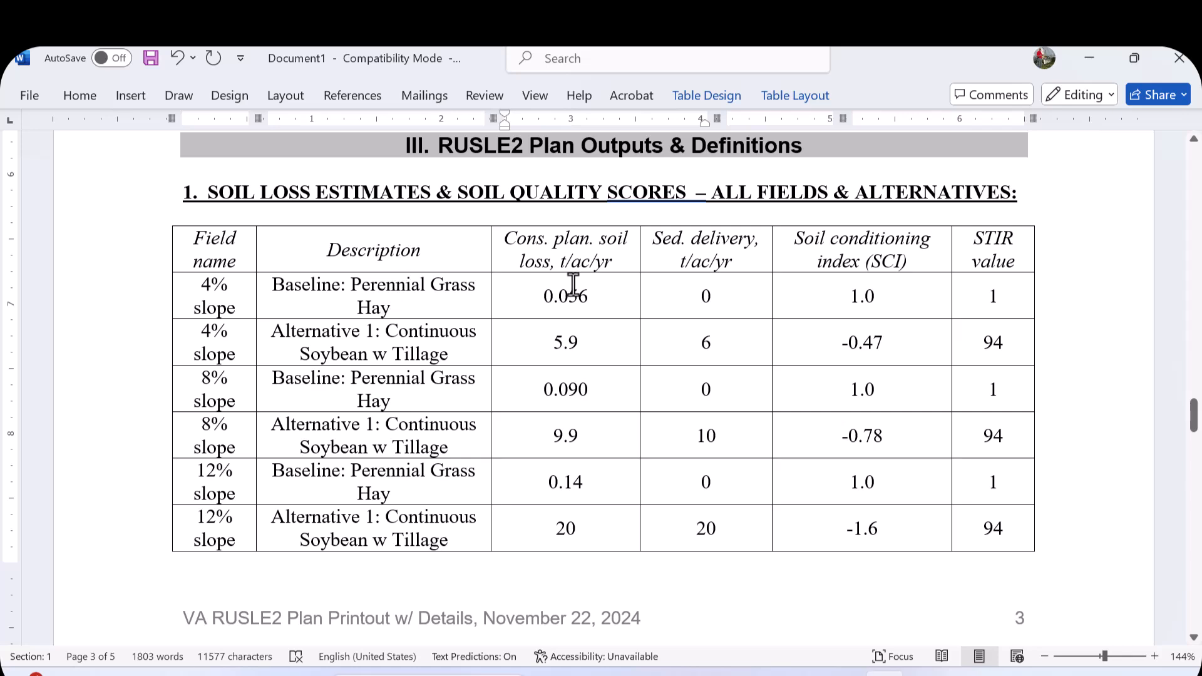
pyautogui.moveTo(656, 240); pyautogui.dragTo(703, 528)
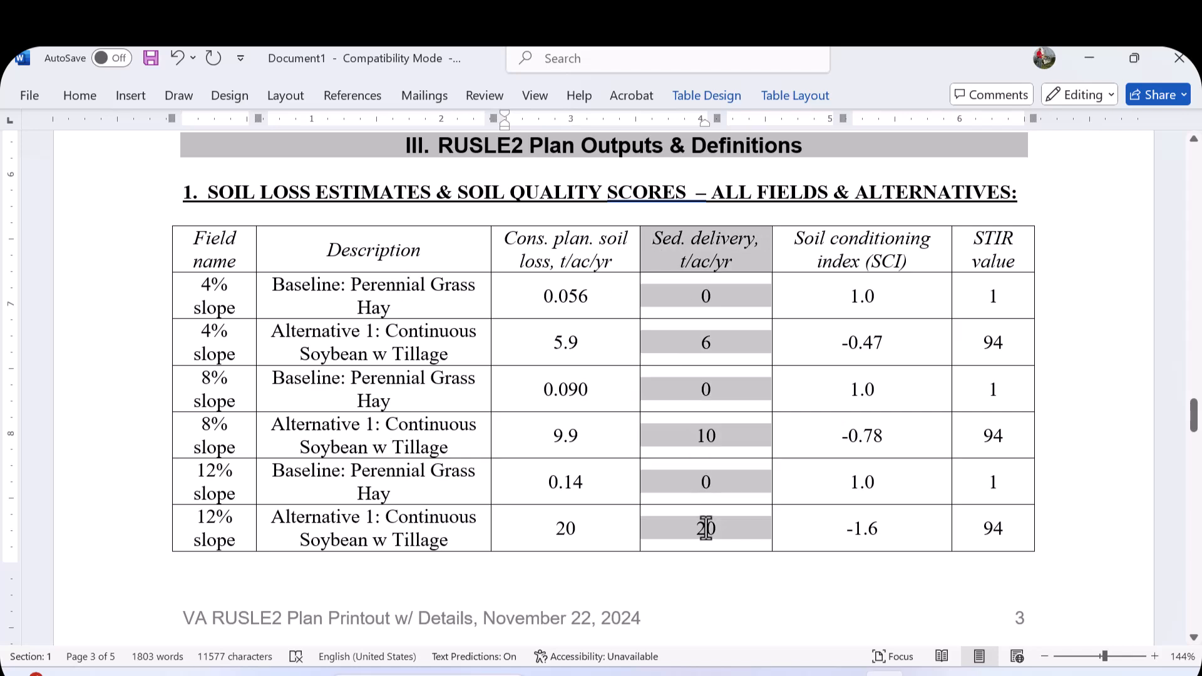
pyautogui.scroll(-9, 791, 596)
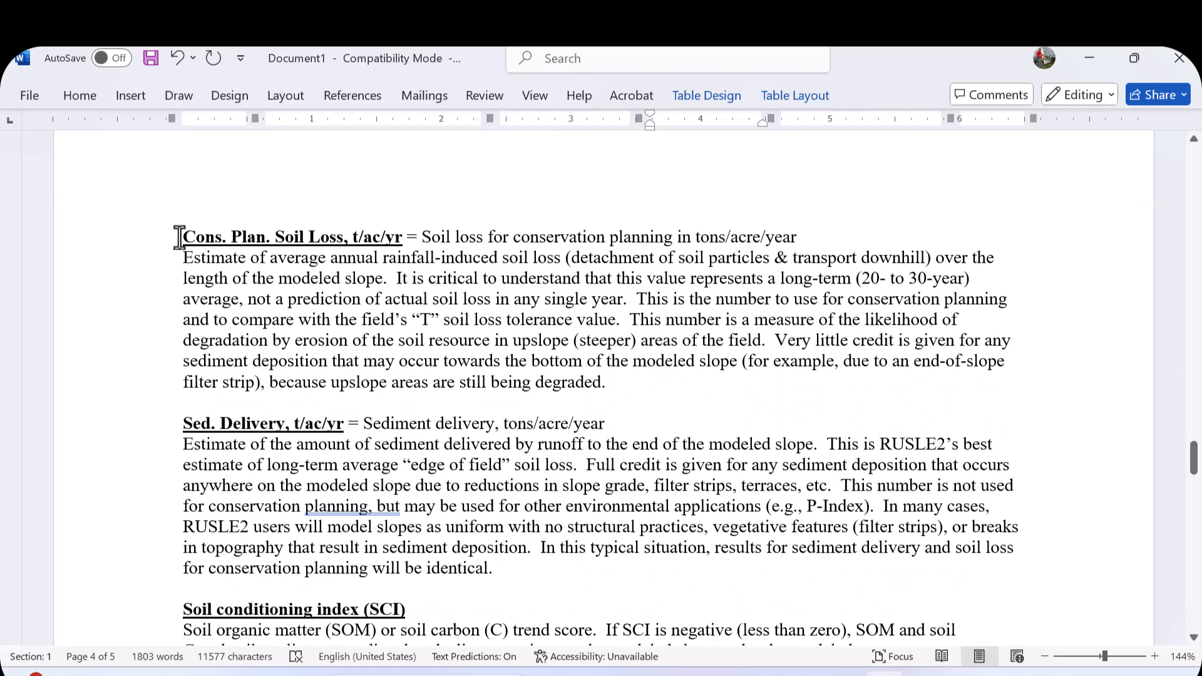
# - Read the output definitions for soil loss, sediment delivery, SCI, STIR and fuel cost, highlighting their headings
pyautogui.moveTo(183, 237); pyautogui.dragTo(406, 236)
pyautogui.scroll(-1, 380, 280)
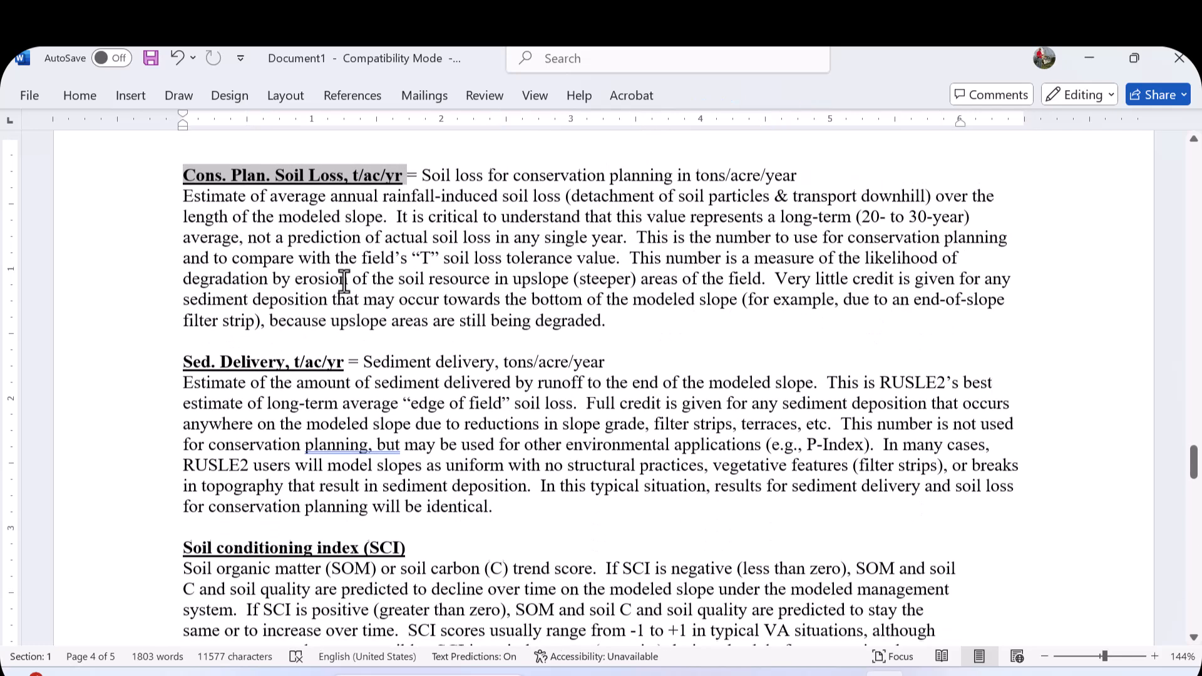
pyautogui.scroll(-2, 241, 441)
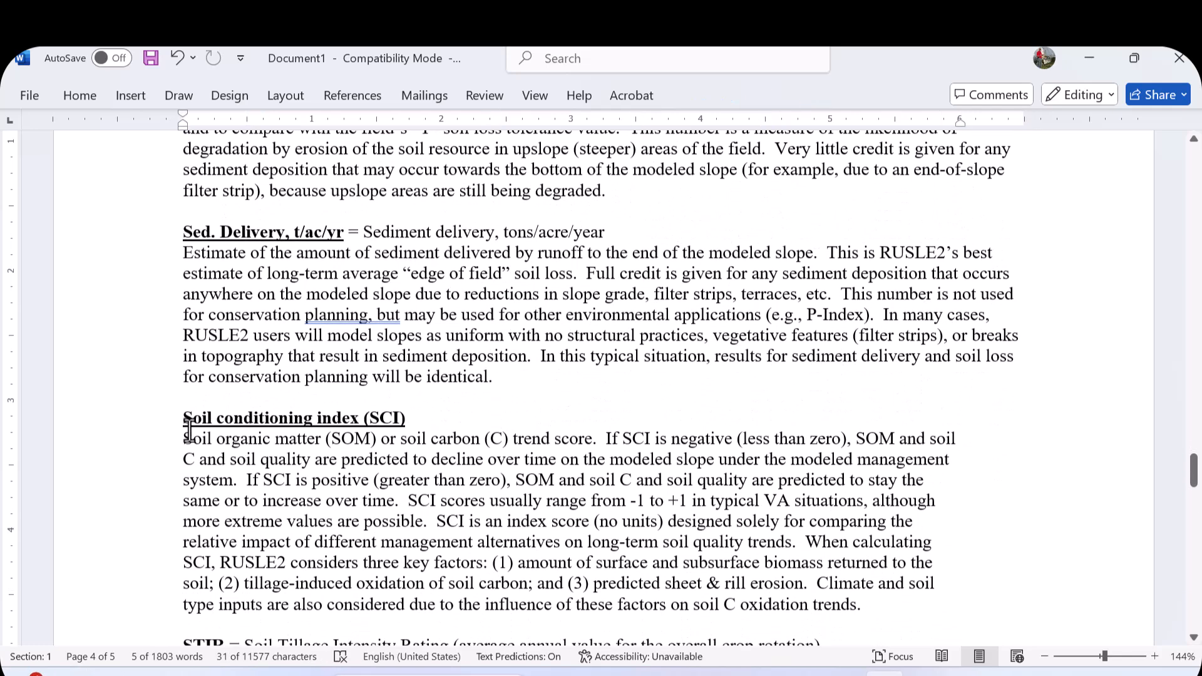
pyautogui.moveTo(183, 417); pyautogui.dragTo(403, 417)
pyautogui.scroll(-3, 403, 417)
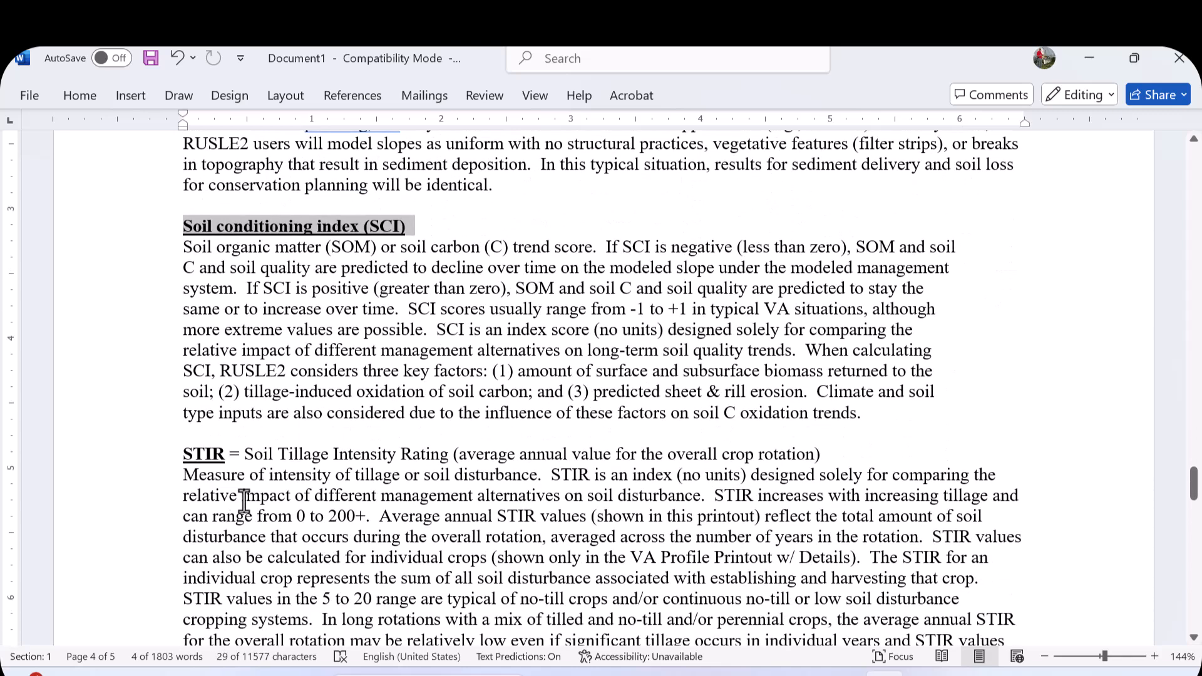
pyautogui.scroll(5, 314, 431)
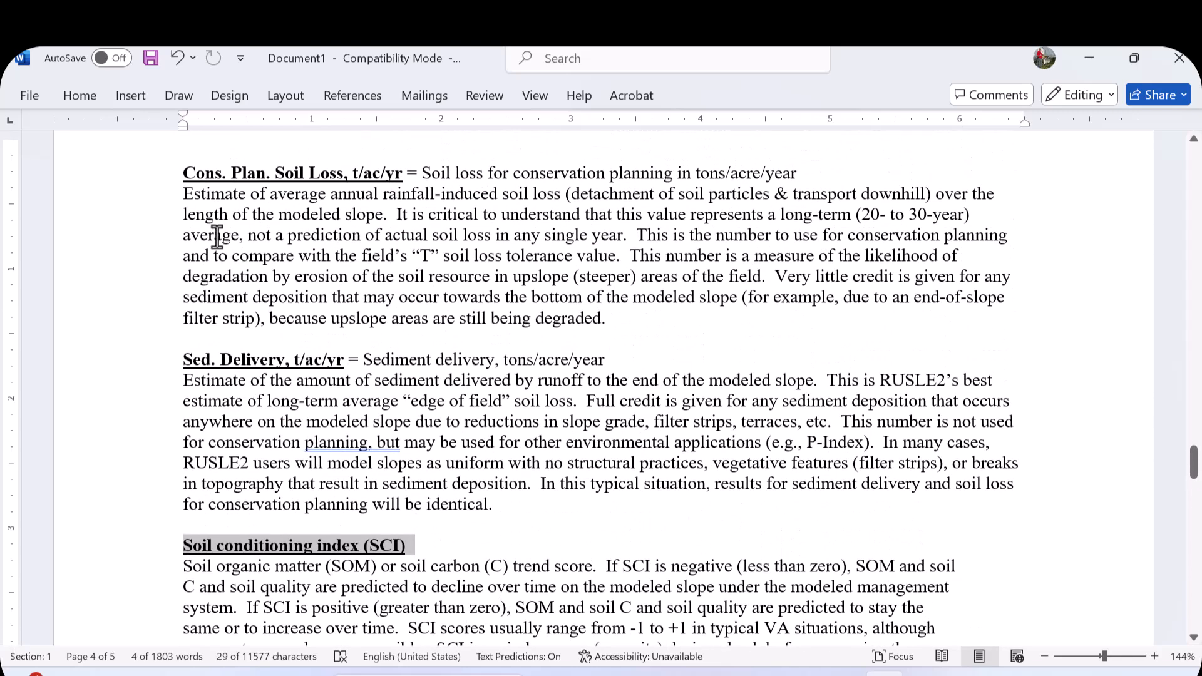
pyautogui.moveTo(185, 200); pyautogui.dragTo(378, 614)
pyautogui.scroll(-7, 378, 594)
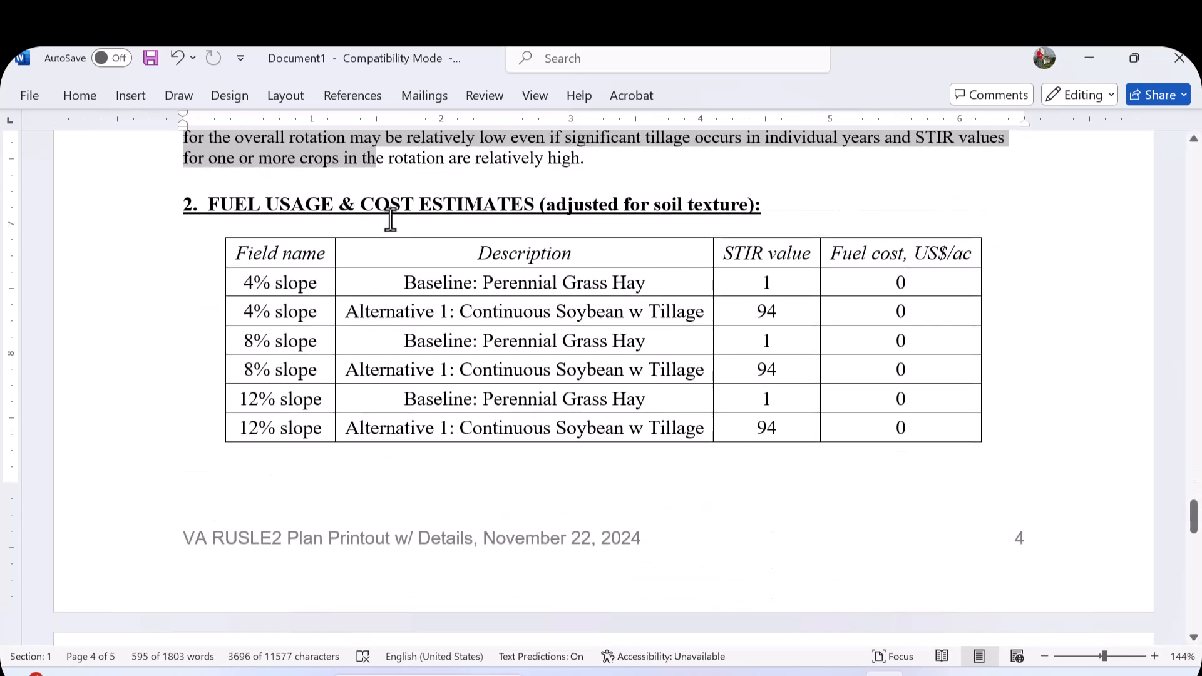
pyautogui.scroll(-6, 321, 276)
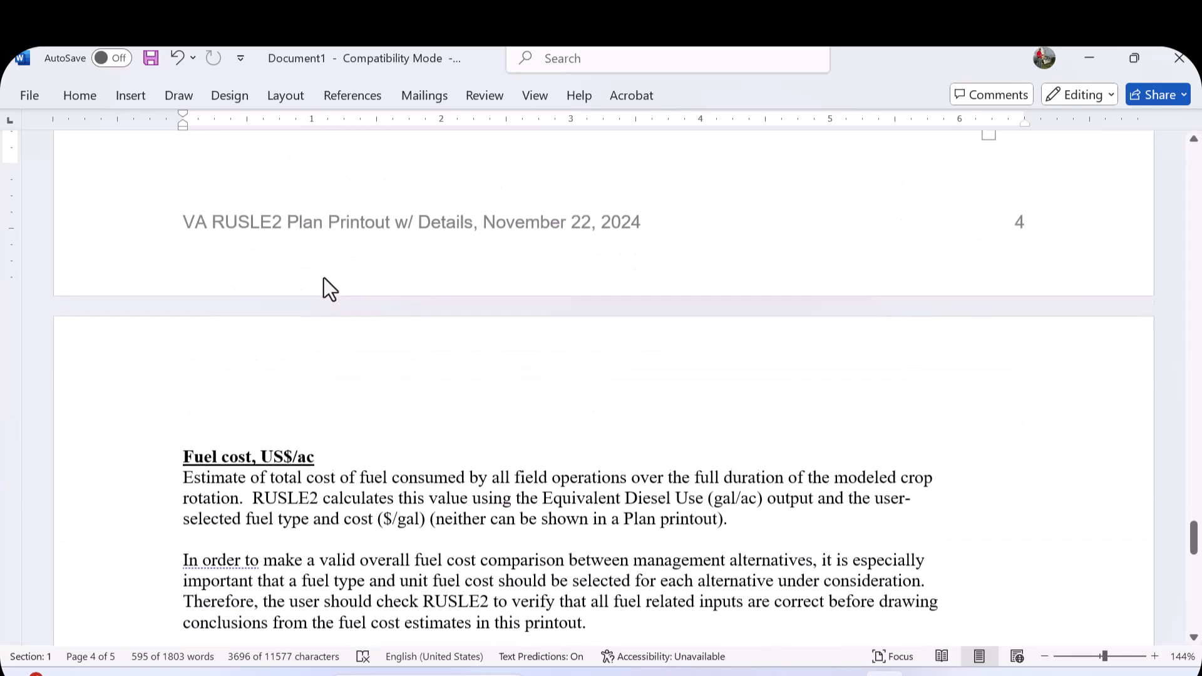
pyautogui.scroll(-7, 324, 278)
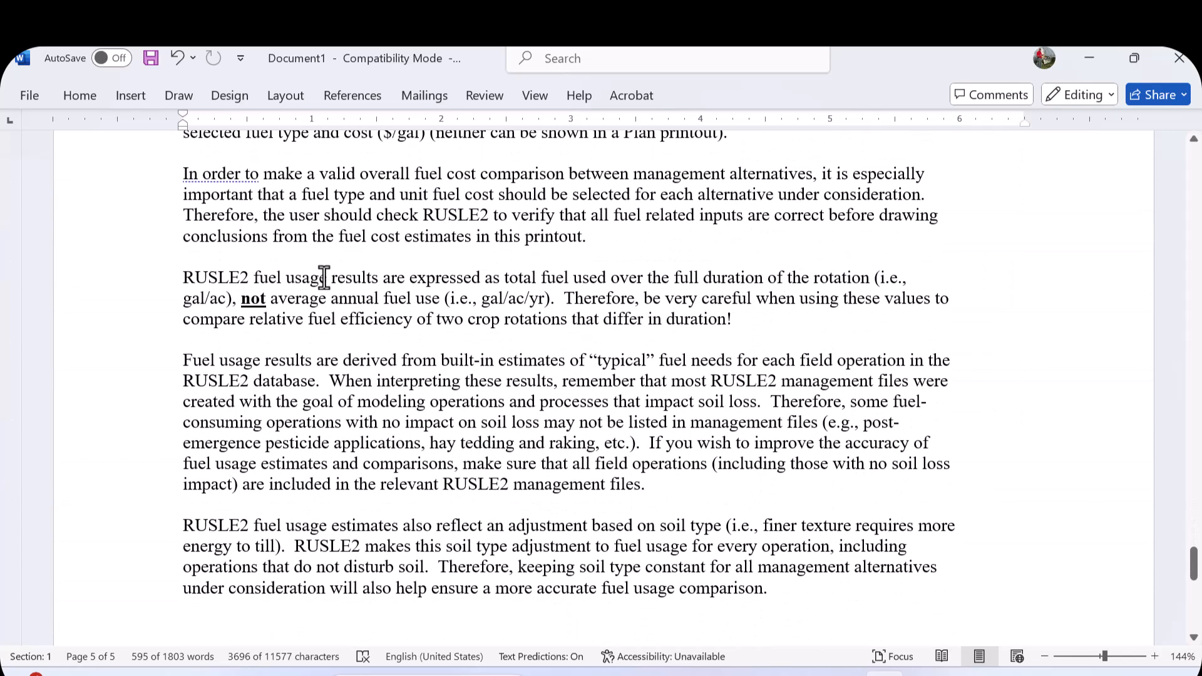
pyautogui.scroll(4, 325, 274)
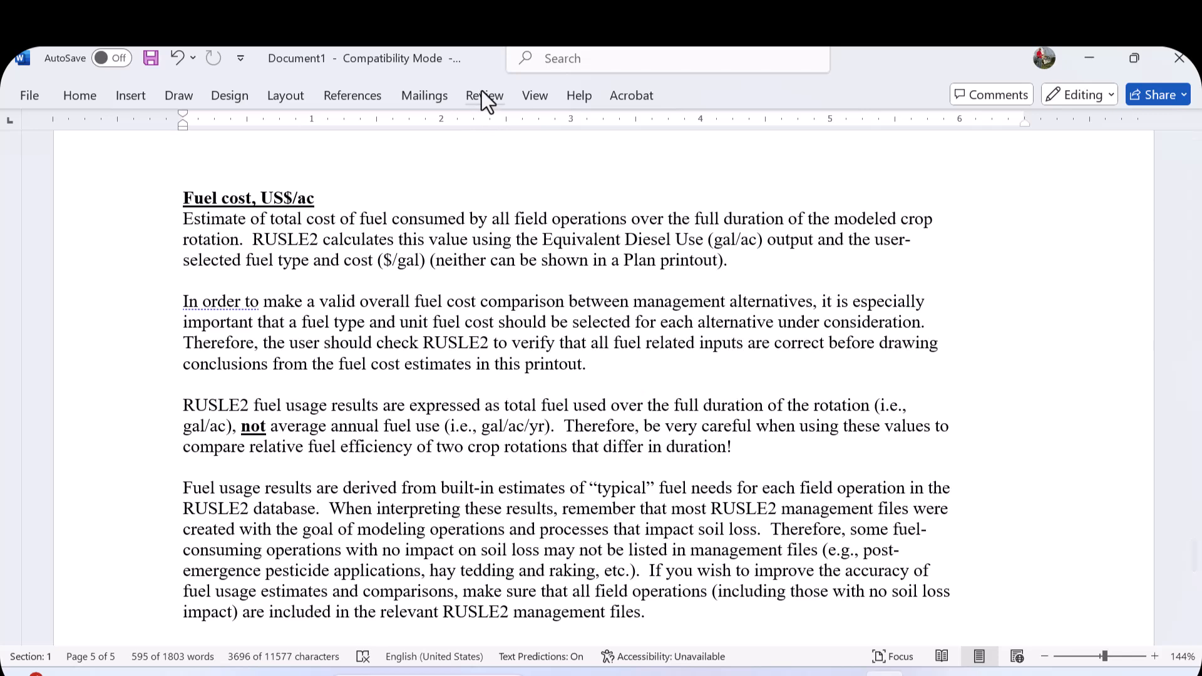
# - Display multiple pages side by side and look over the whole report's page layout
pyautogui.click(531, 96)
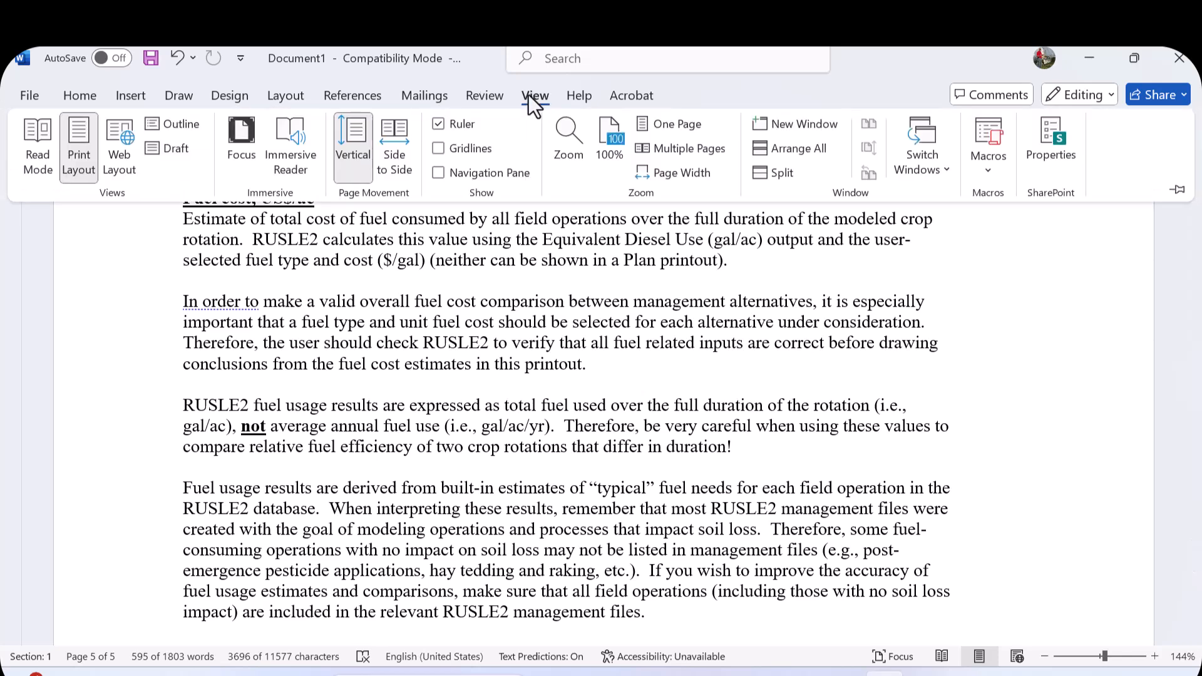
pyautogui.click(667, 152)
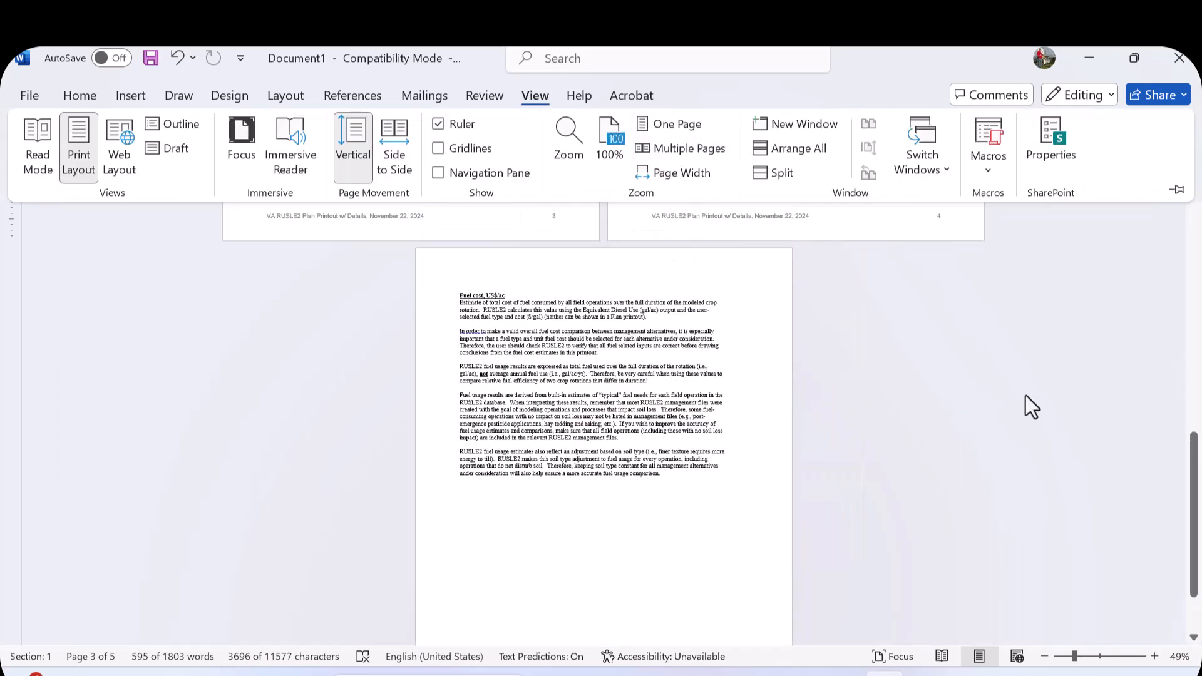
pyautogui.moveTo(1193, 508); pyautogui.dragTo(1150, 223)
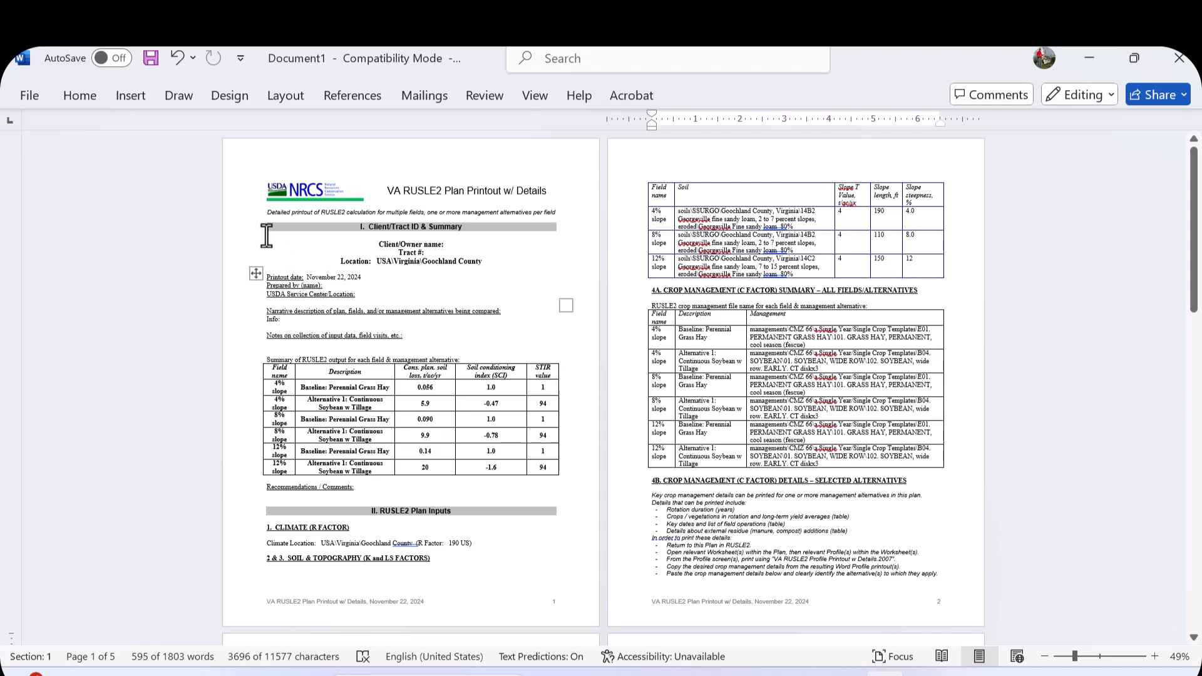
pyautogui.moveTo(267, 235); pyautogui.dragTo(388, 486)
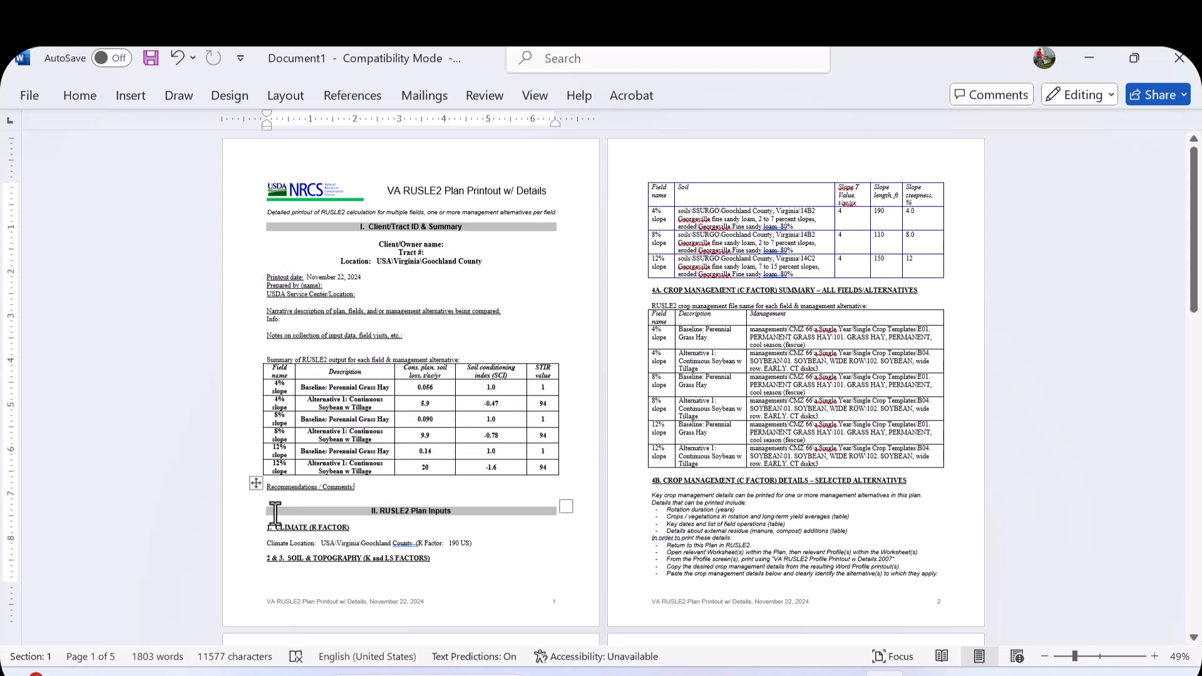
pyautogui.moveTo(269, 512); pyautogui.dragTo(518, 490)
pyautogui.scroll(-5, 651, 557)
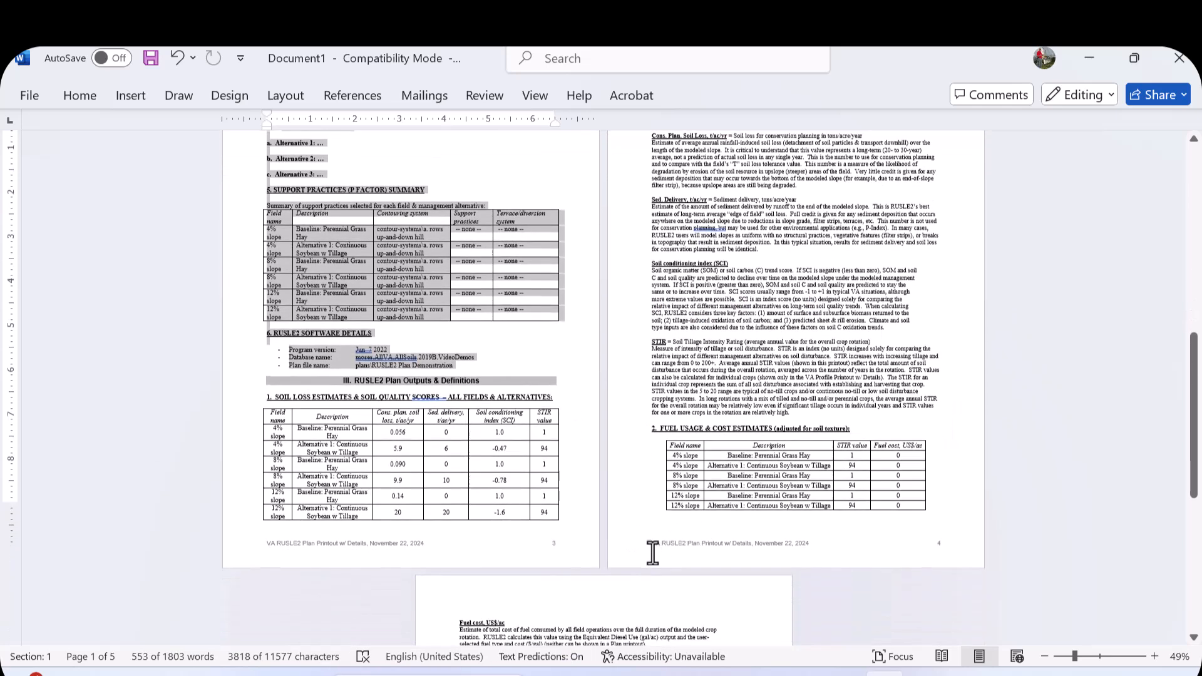
# - Delete the fuel usage and cost estimates section together with the fuel cost definition text
pyautogui.scroll(-4, 649, 547)
pyautogui.click(638, 495)
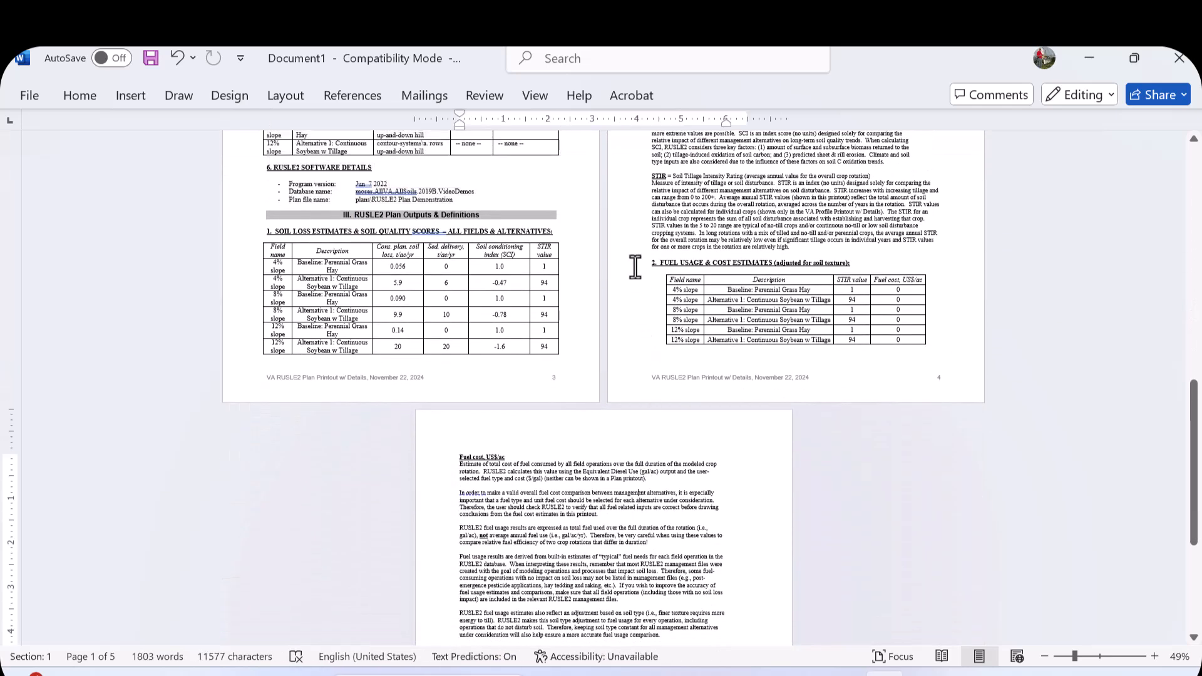
pyautogui.moveTo(641, 259); pyautogui.dragTo(658, 639)
pyautogui.scroll(-2, 659, 638)
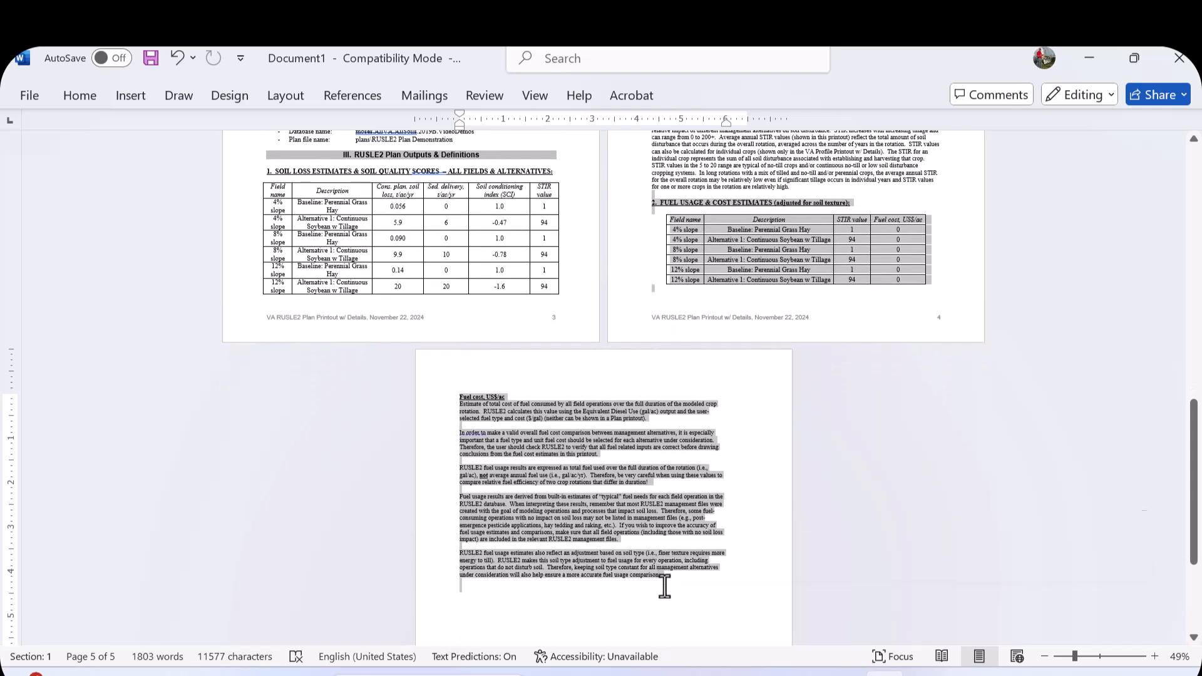
pyautogui.press('Delete')
# - Highlight the section 4B crop management details instructions and the alternative placeholders below them
pyautogui.scroll(8, 555, 385)
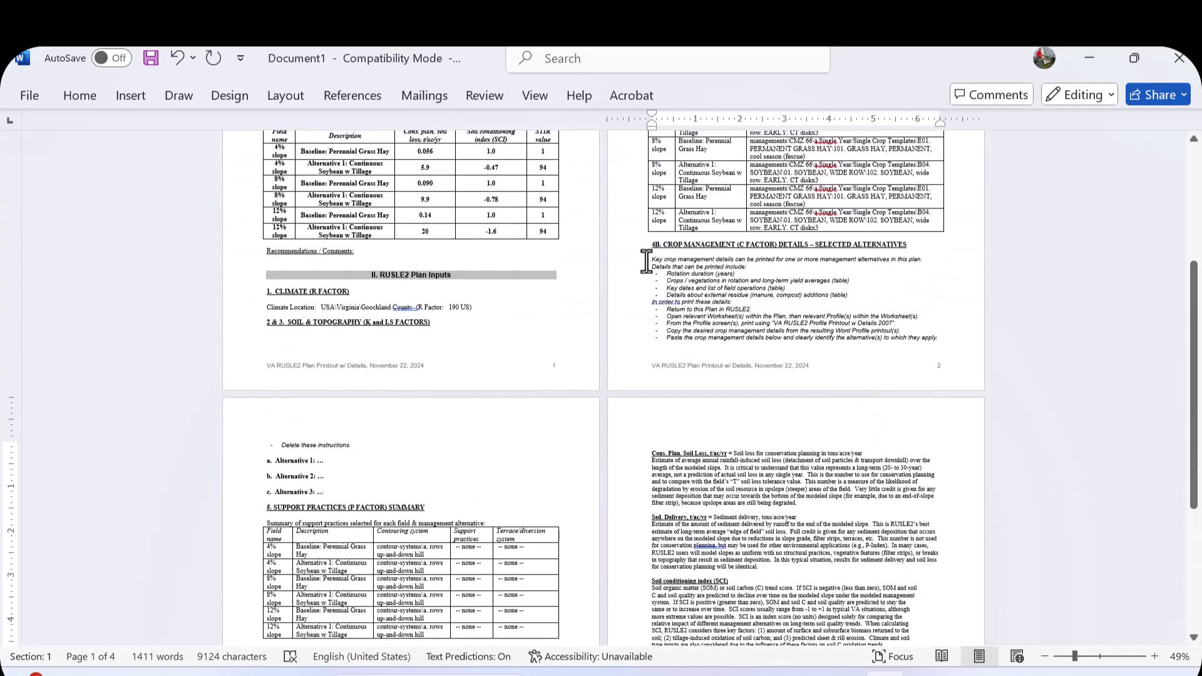
pyautogui.moveTo(649, 263); pyautogui.dragTo(382, 492)
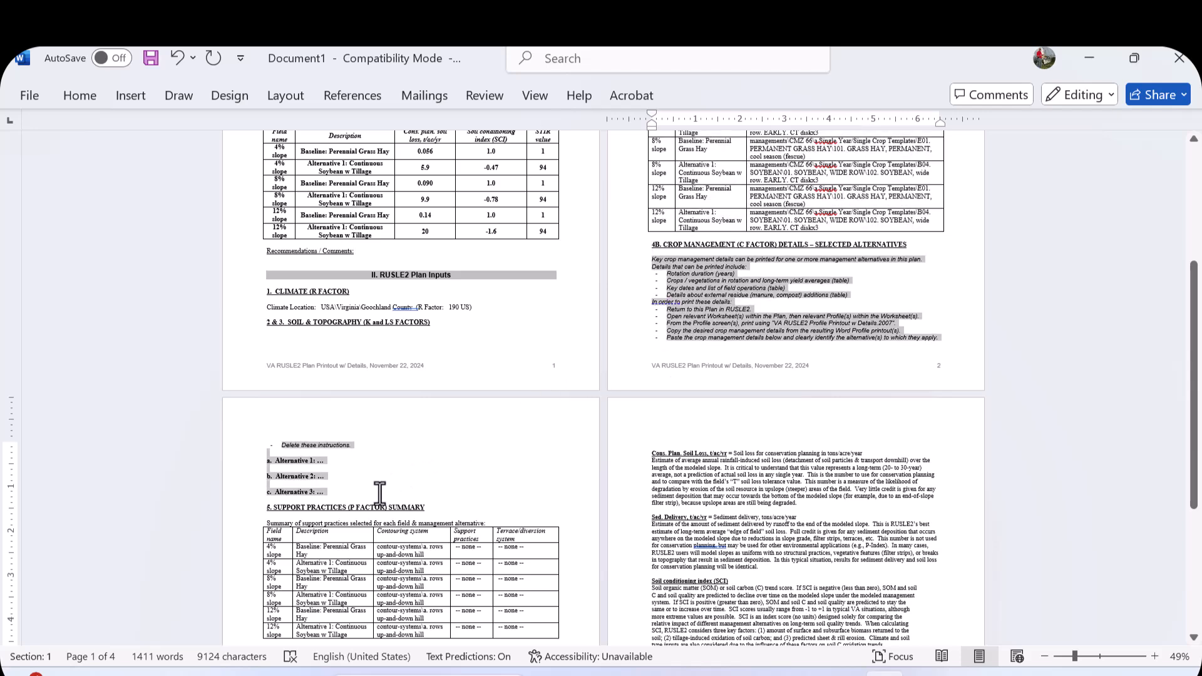
pyautogui.scroll(7, 489, 341)
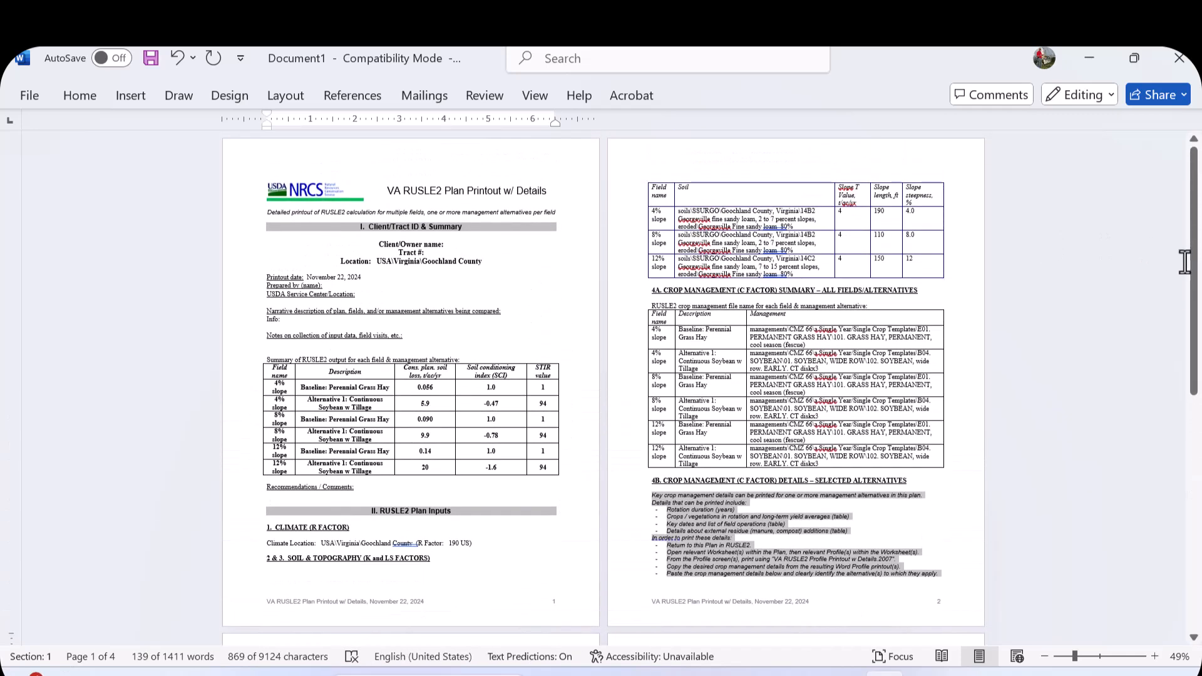
pyautogui.moveTo(1191, 260); pyautogui.dragTo(1190, 250)
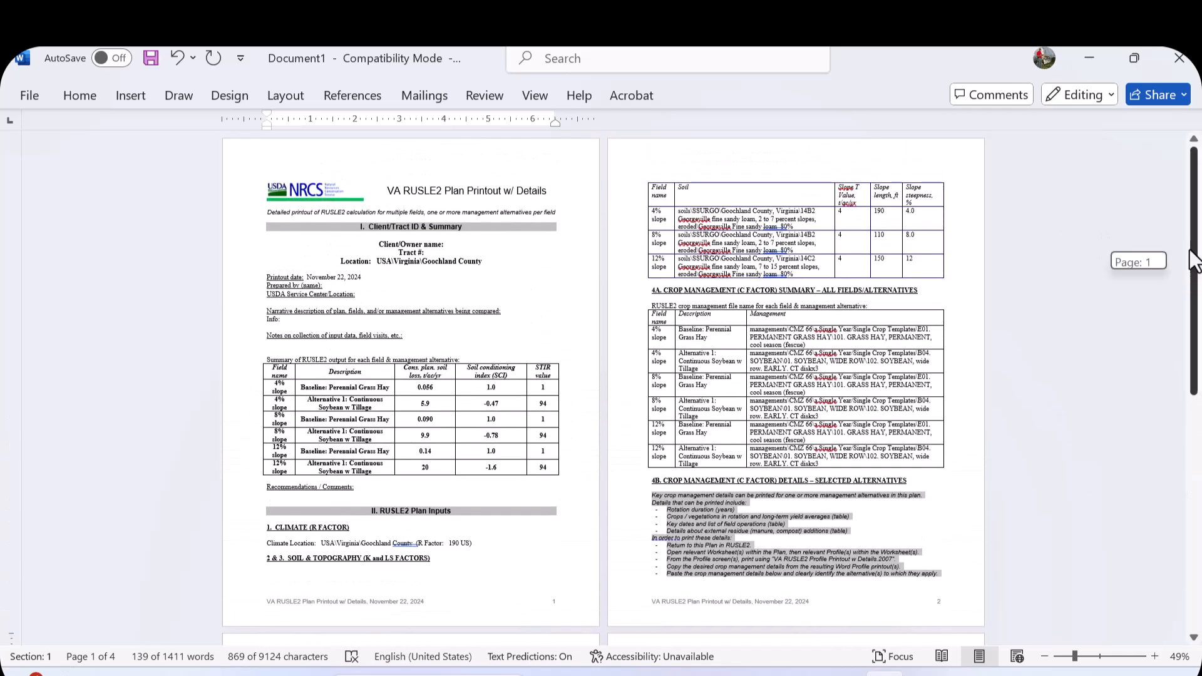
# - Start Save As for the report and browse to the Documents > RUSLE2 Printouts folder
pyautogui.click(28, 94)
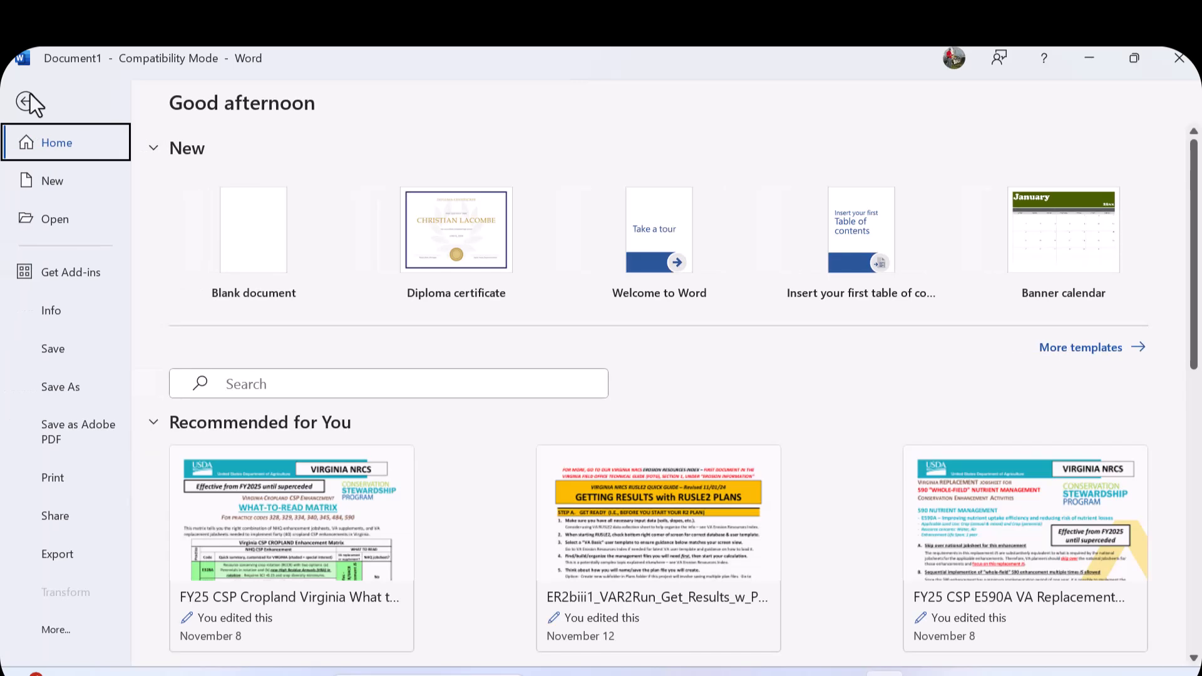
pyautogui.click(51, 349)
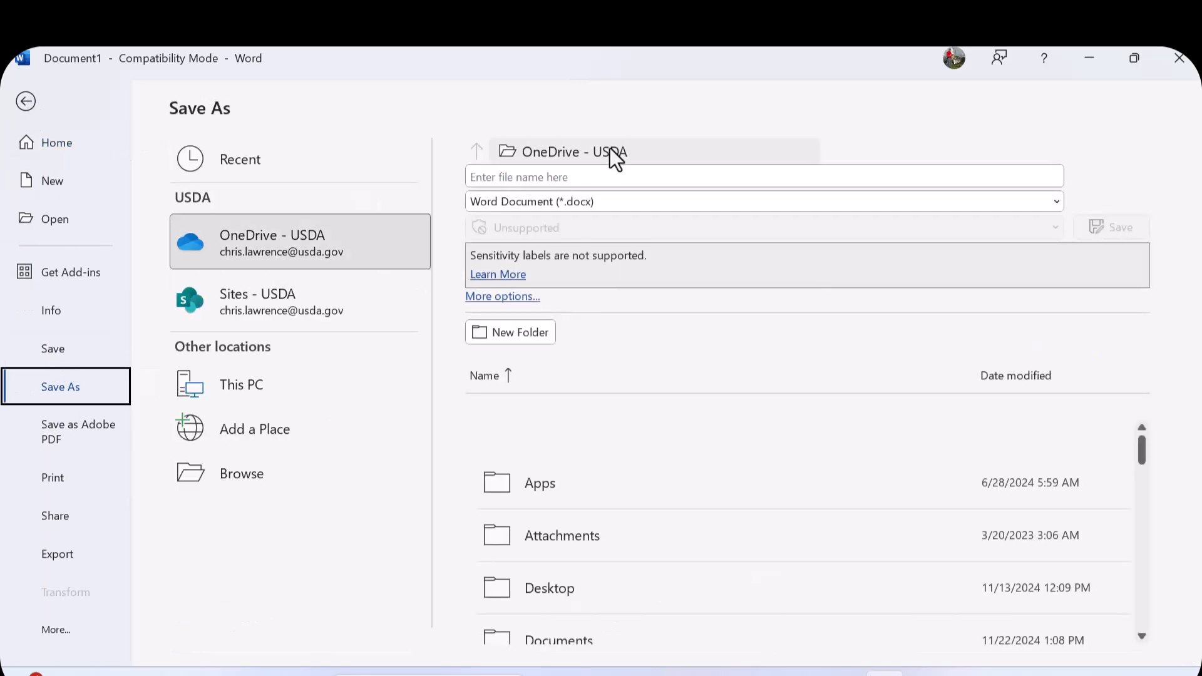
pyautogui.scroll(-2, 537, 463)
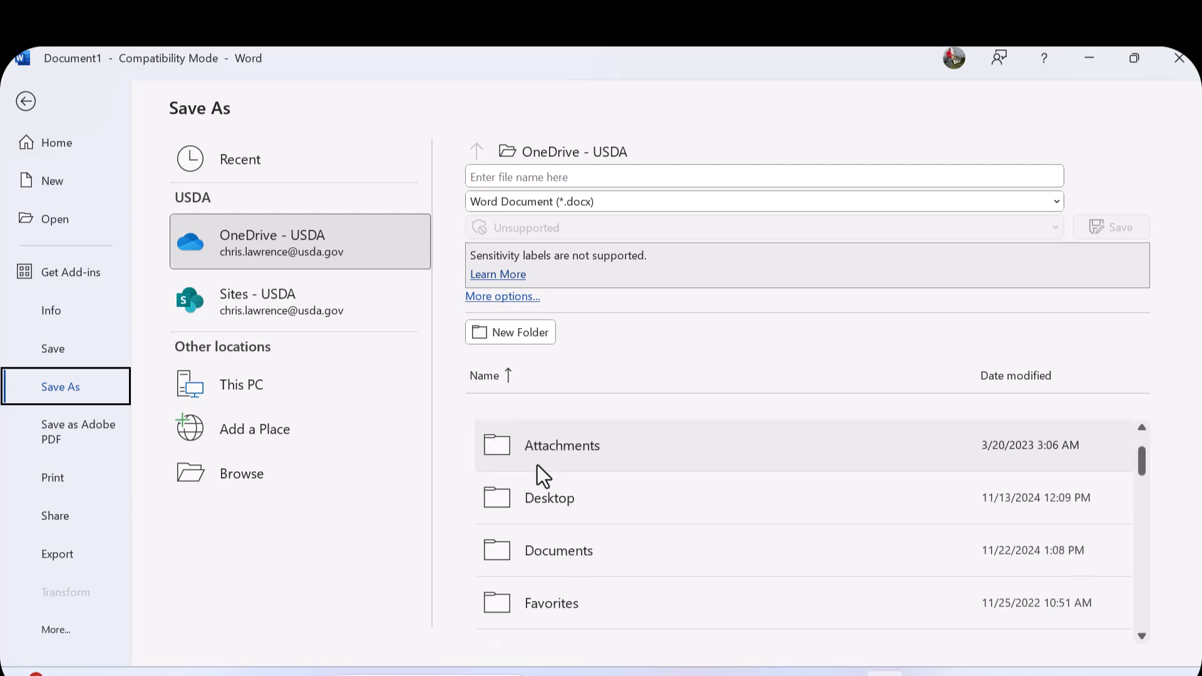
pyautogui.click(557, 562)
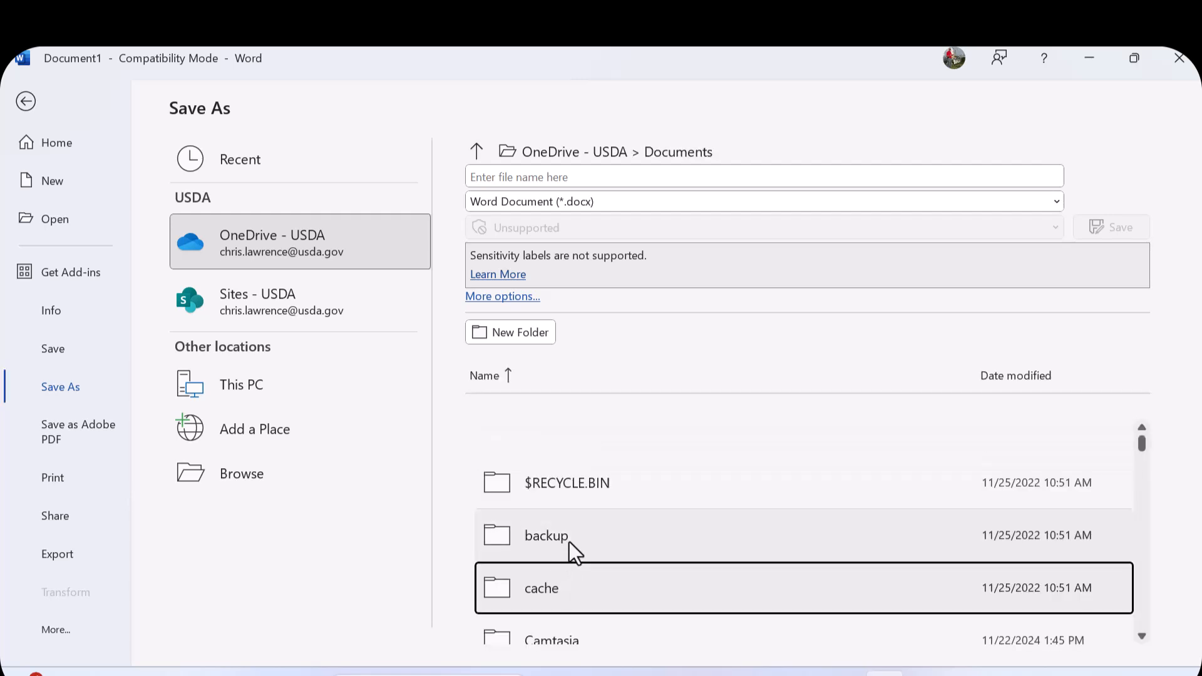
pyautogui.click(668, 159)
pyautogui.scroll(-5, 427, 313)
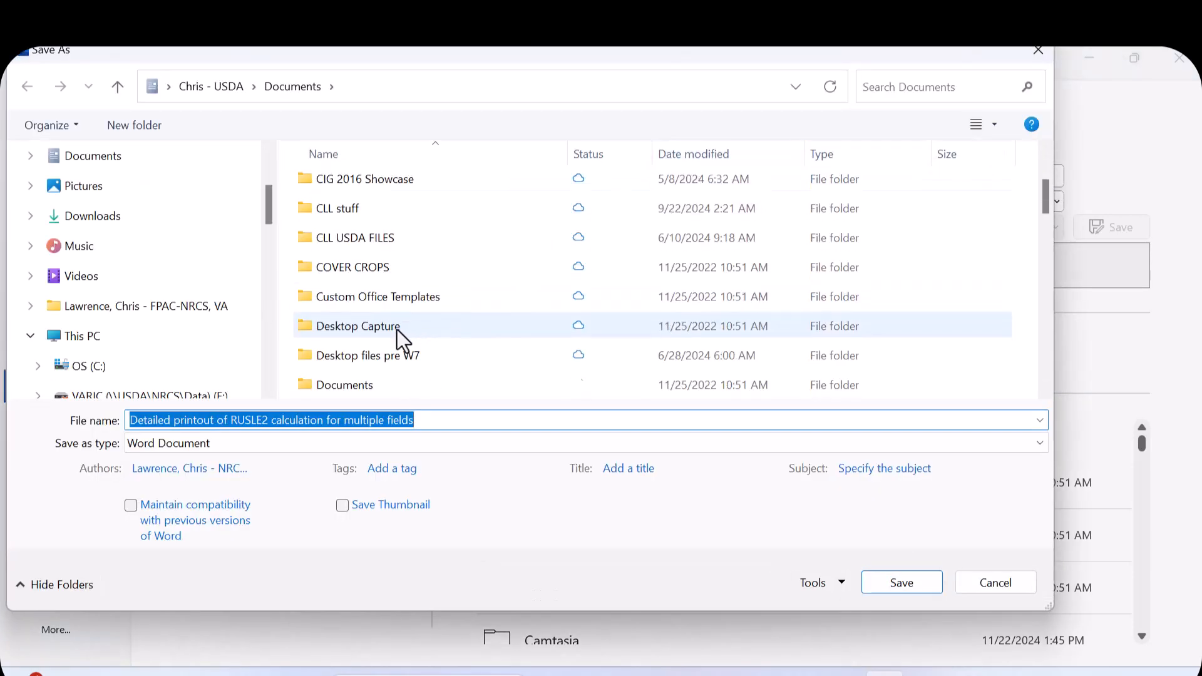
pyautogui.scroll(-2, 396, 330)
pyautogui.scroll(-1, 396, 332)
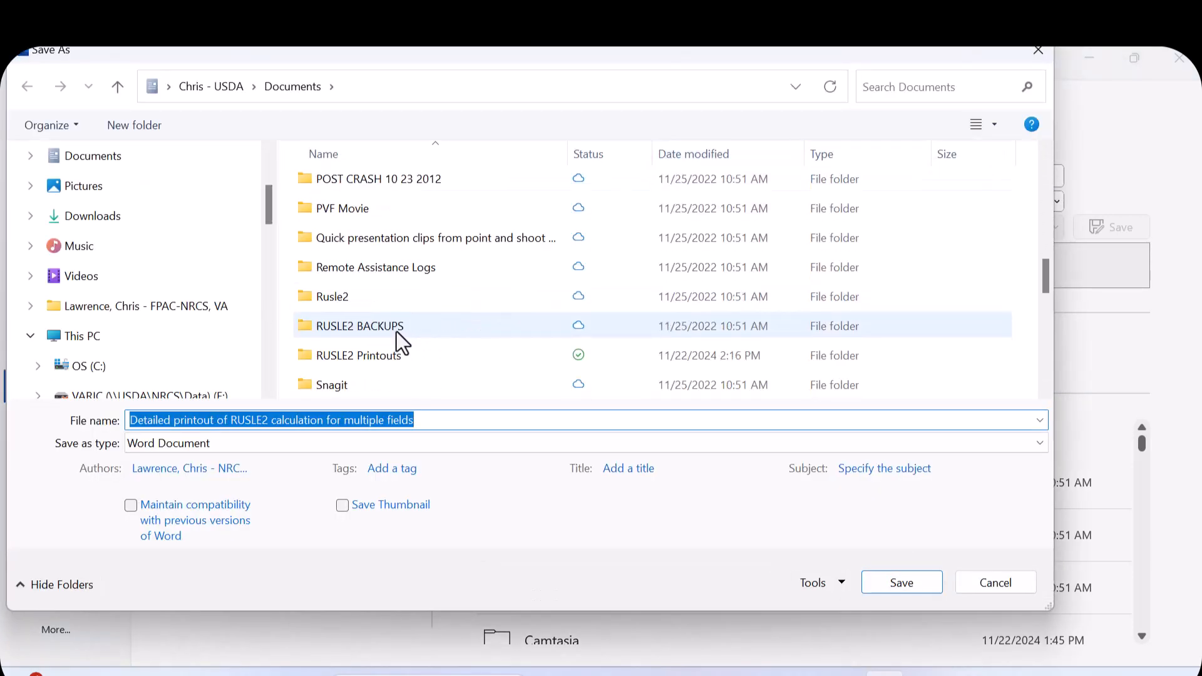
pyautogui.doubleClick(387, 356)
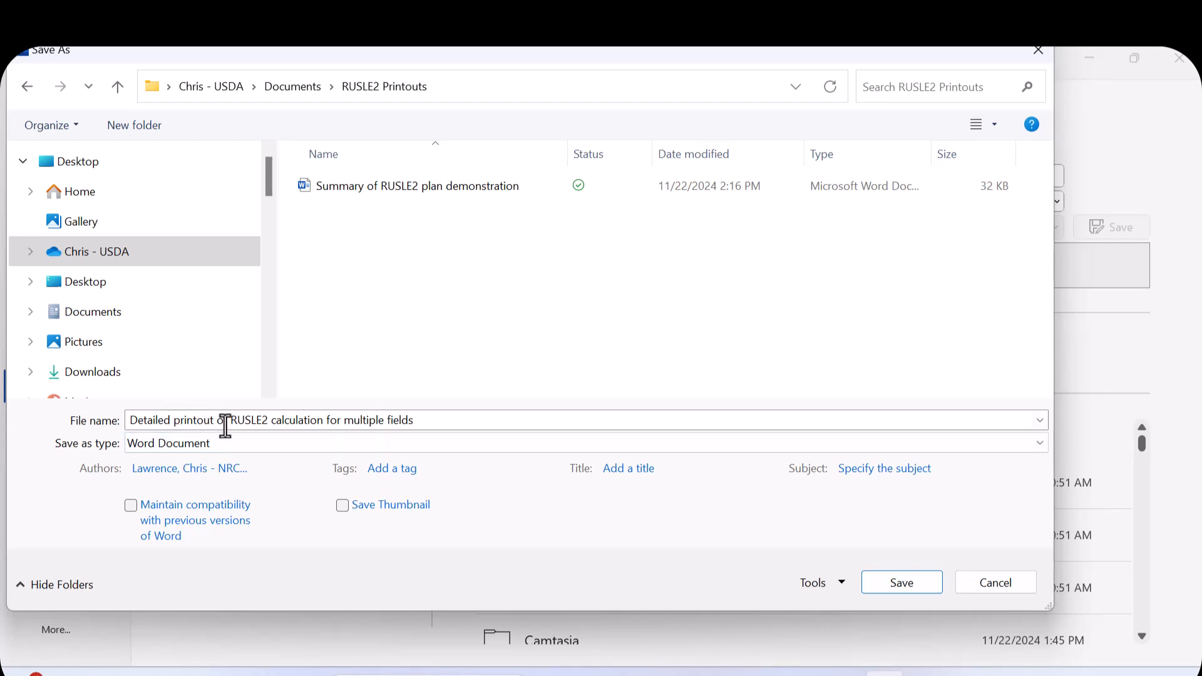
# - Name the file 'Detailed printout of RUSLE2 plan demonstration' and save it
pyautogui.click(437, 419)
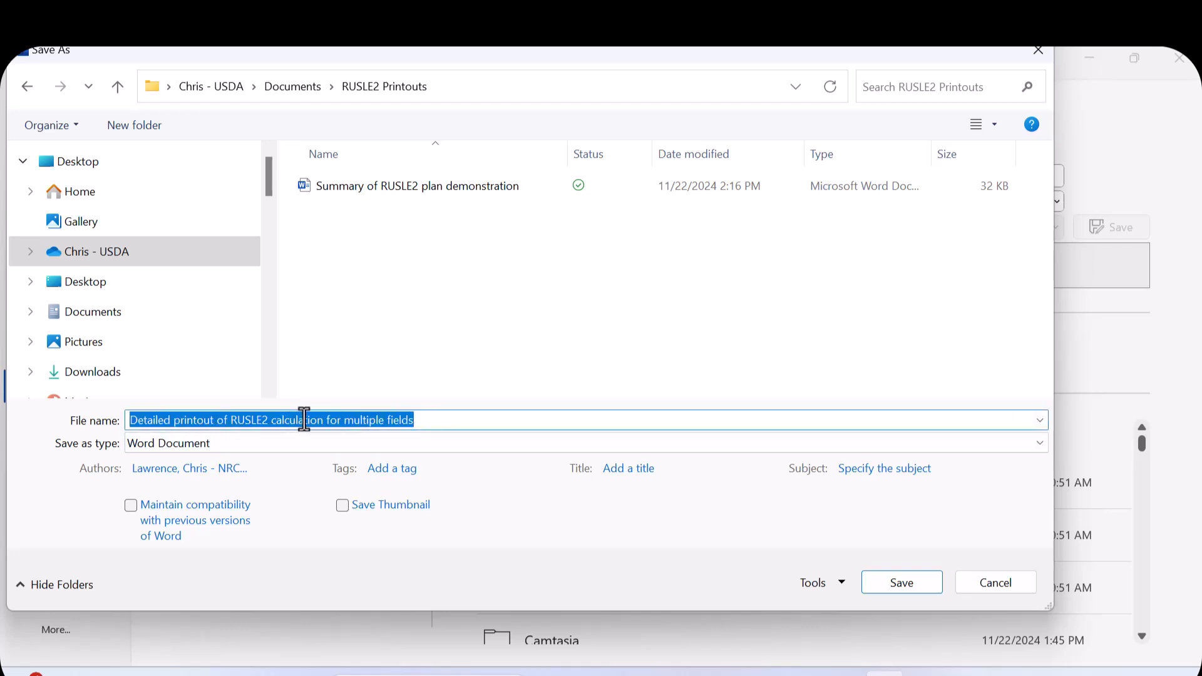
pyautogui.click(327, 418)
pyautogui.moveTo(424, 418); pyautogui.dragTo(270, 418)
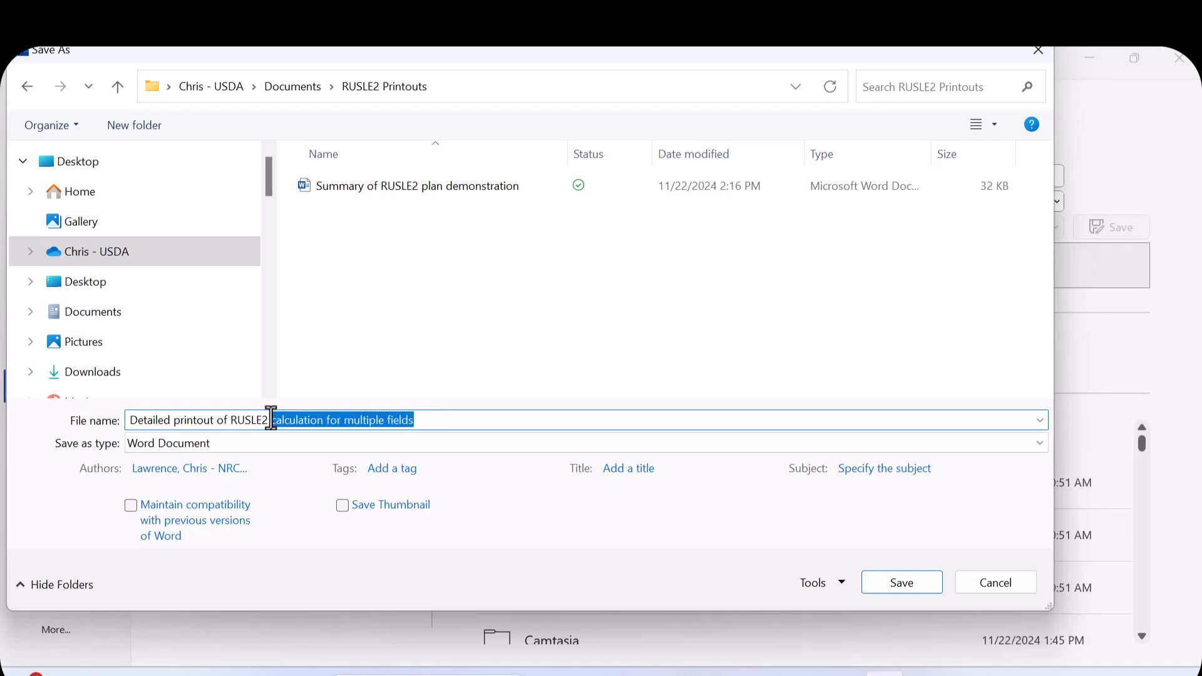
pyautogui.write('plan demonstr')
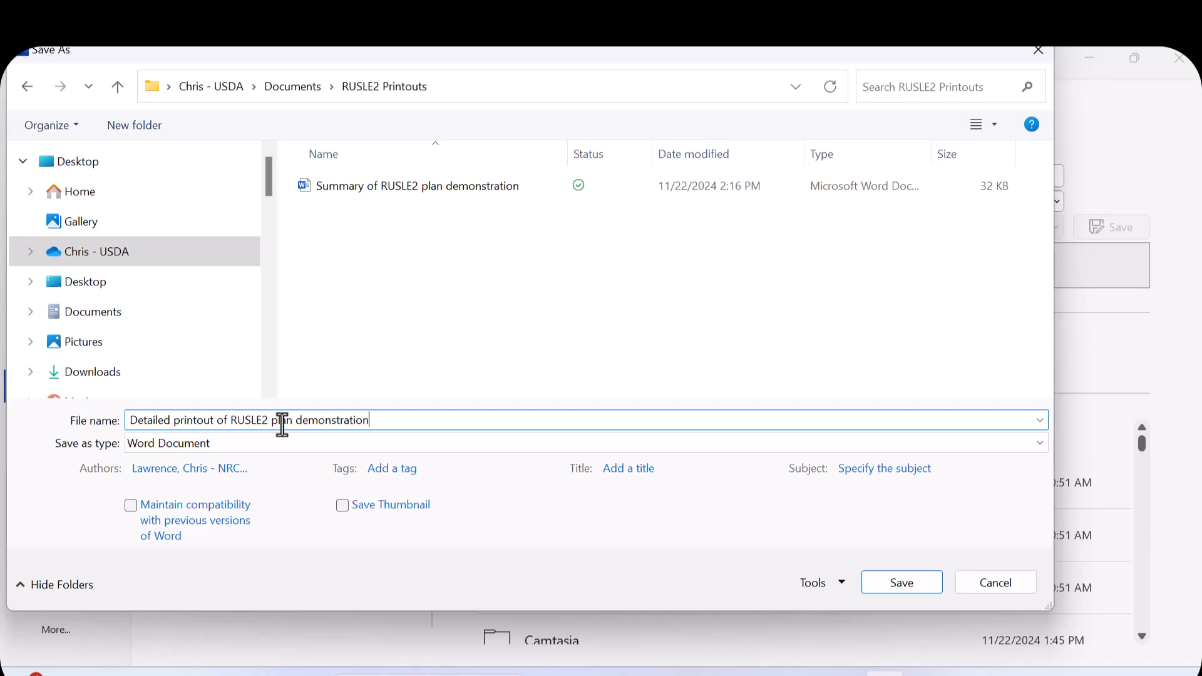
pyautogui.hotkey('ctrl', 'a')
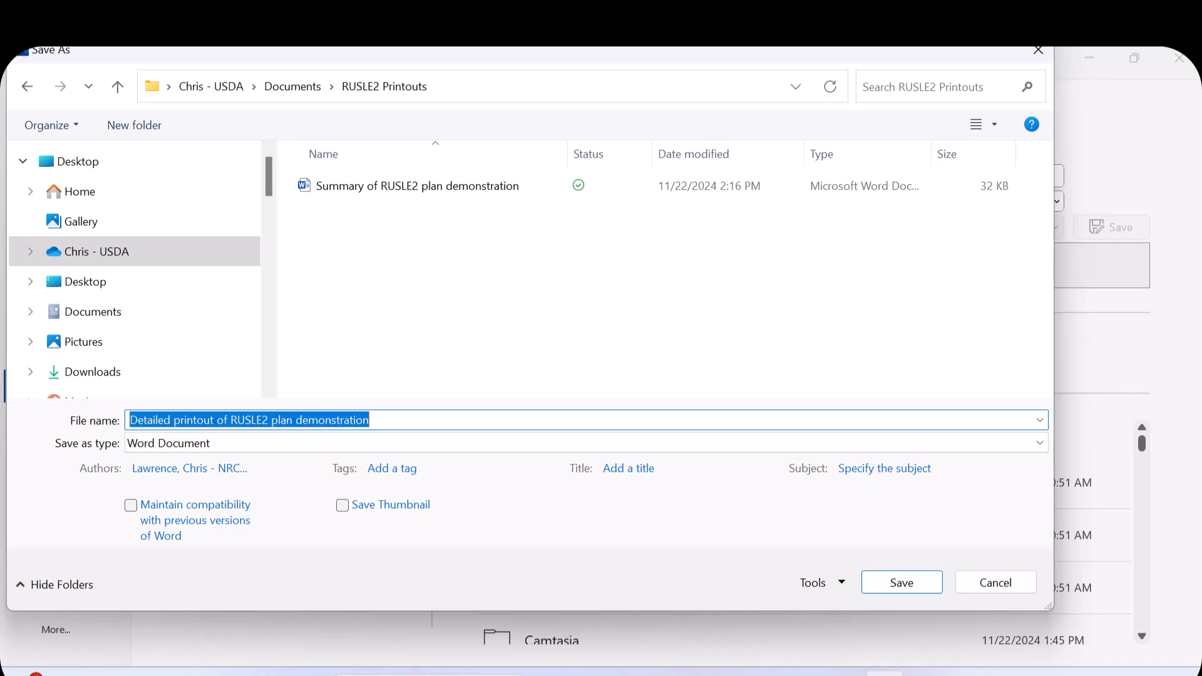
pyautogui.press('Return')
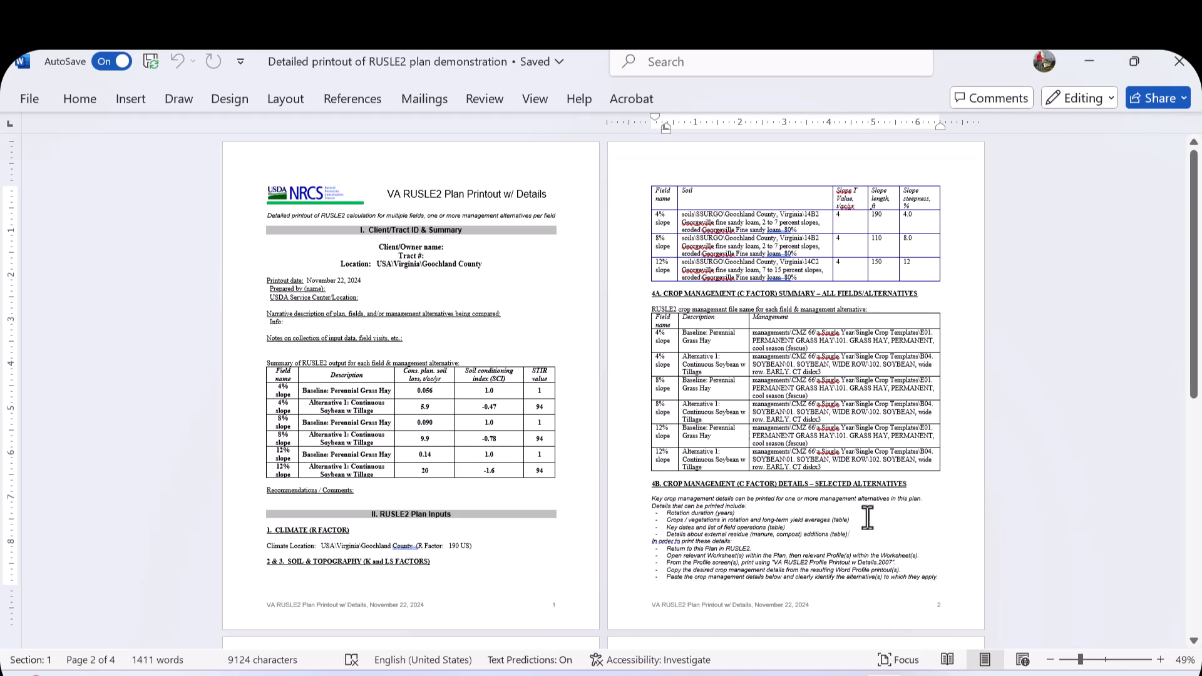
# - Zoom to page width and highlight the section 4B crop management details instructions
pyautogui.click(537, 100)
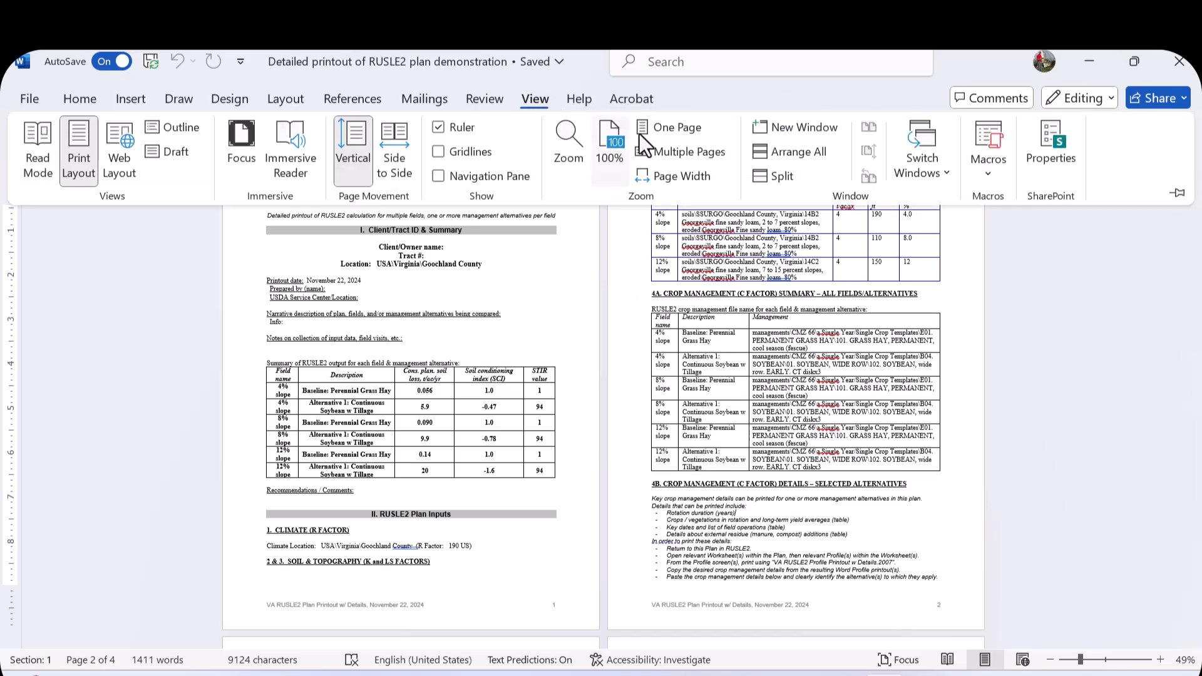
pyautogui.click(654, 176)
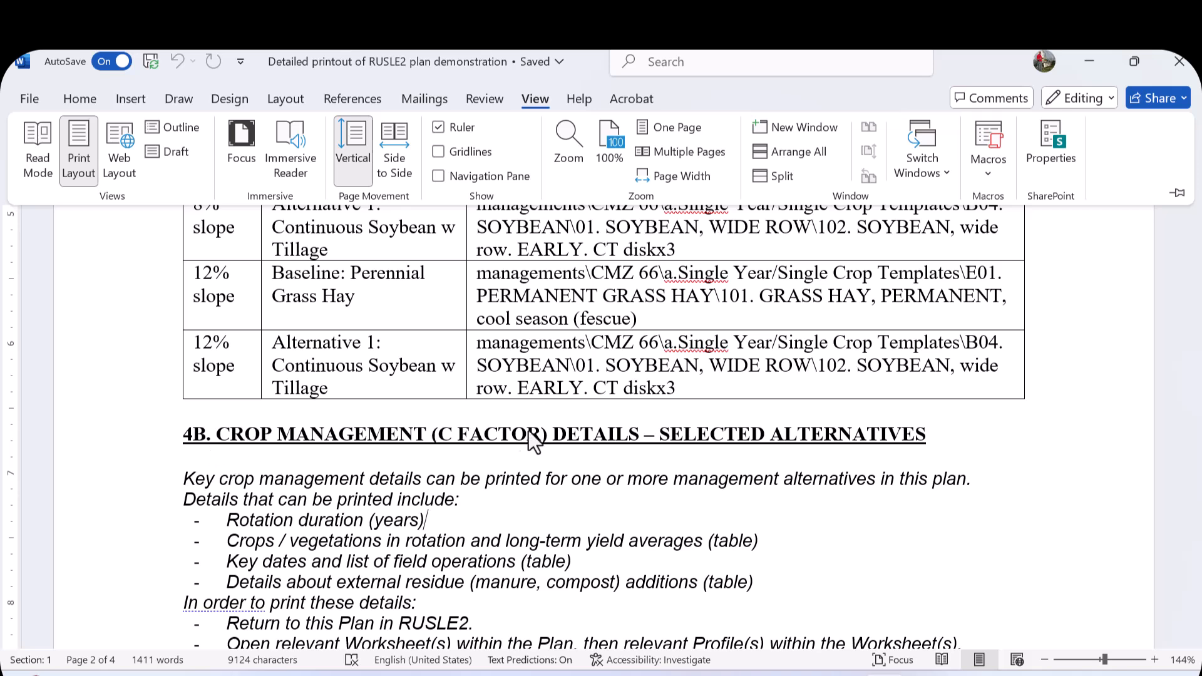
pyautogui.scroll(-3, 594, 433)
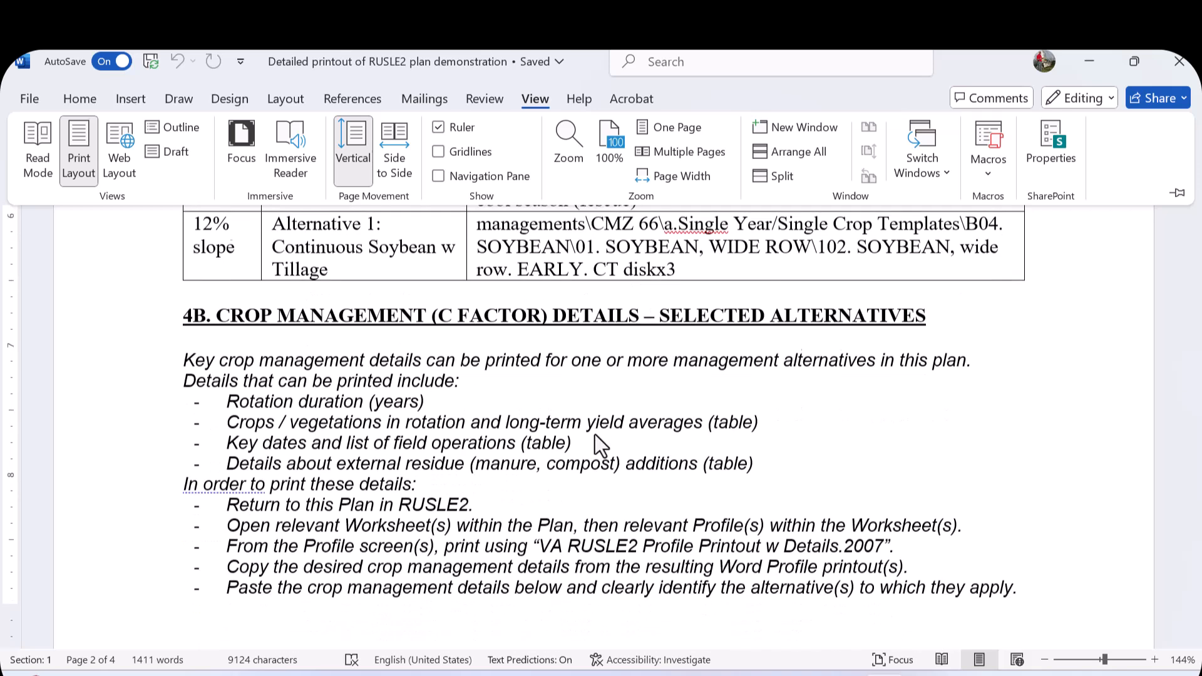
pyautogui.click(189, 288)
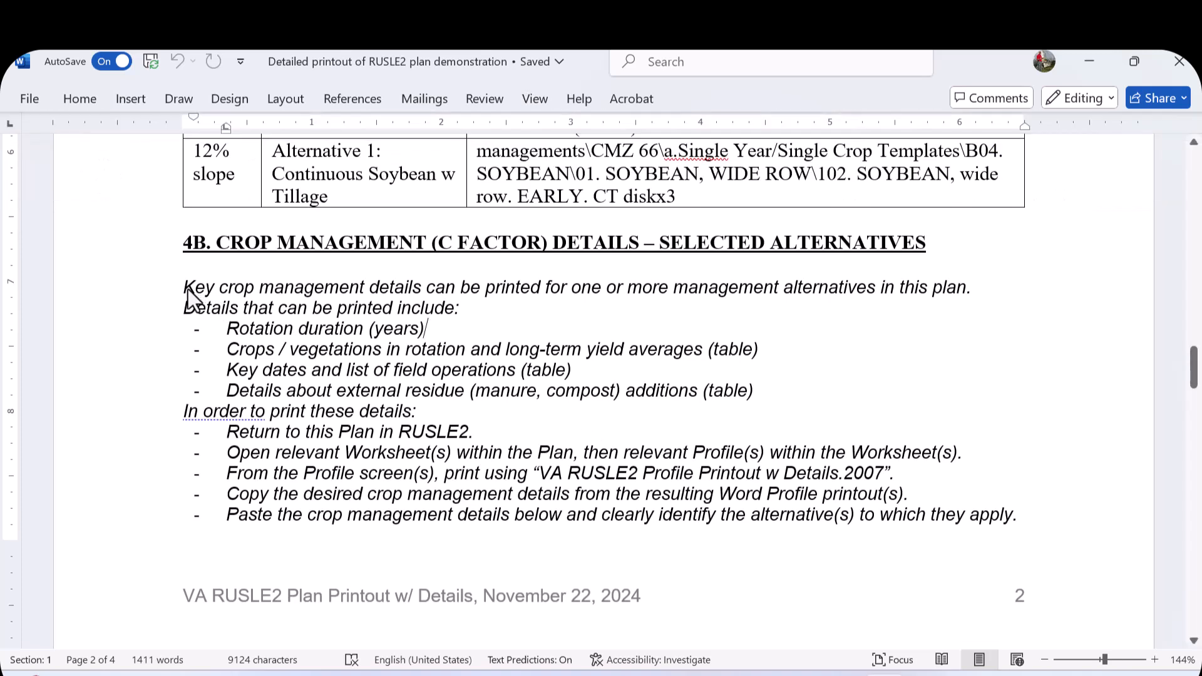
pyautogui.moveTo(187, 297); pyautogui.dragTo(636, 521)
pyautogui.scroll(-8, 543, 526)
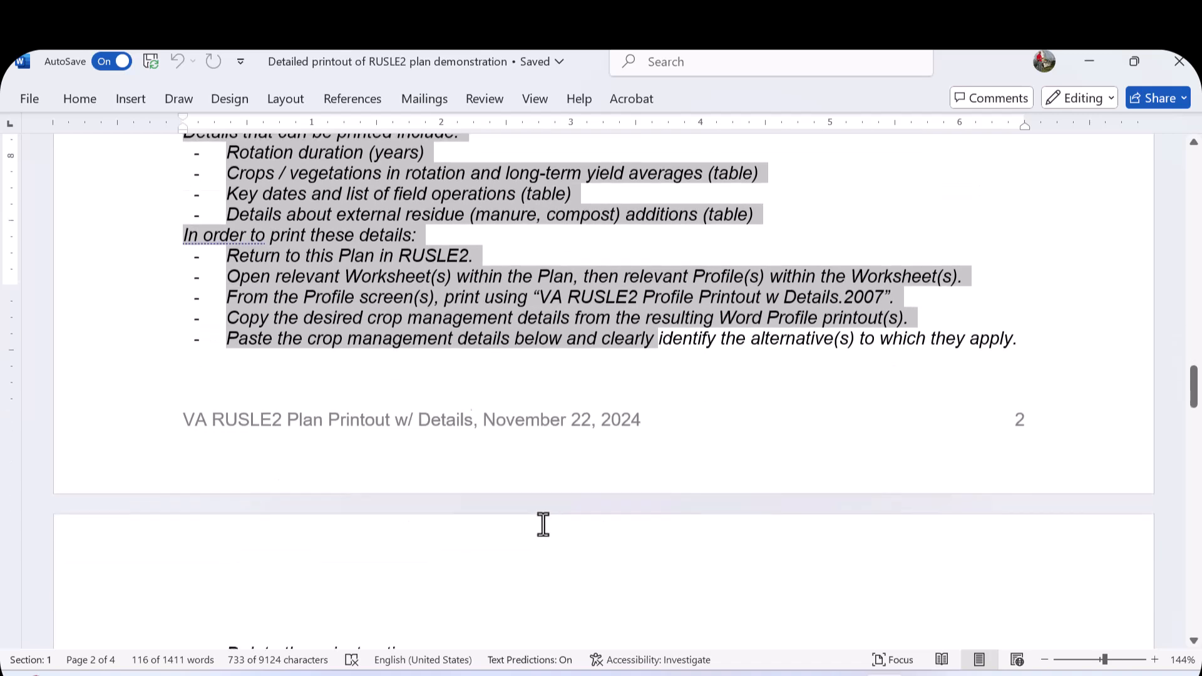
pyautogui.scroll(18, 542, 515)
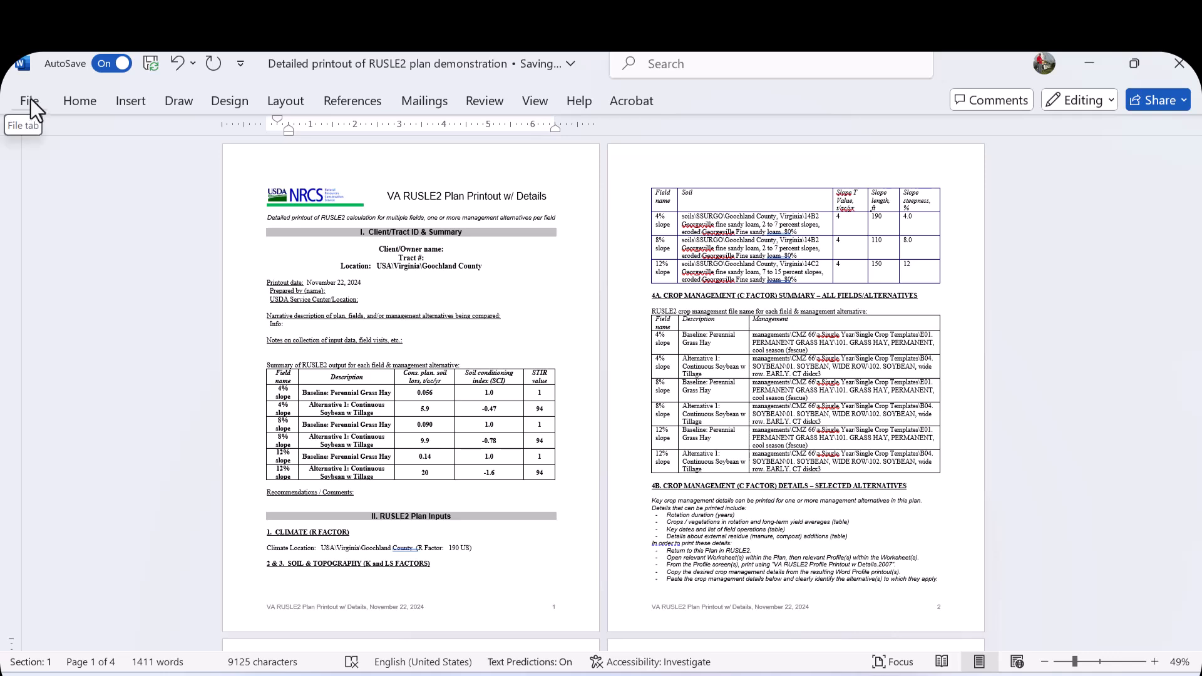
# - Save a copy in RUSLE2 Printouts named 'Detailed printout of RUSLE2 plan demonstration w mgmt details'
pyautogui.click(30, 100)
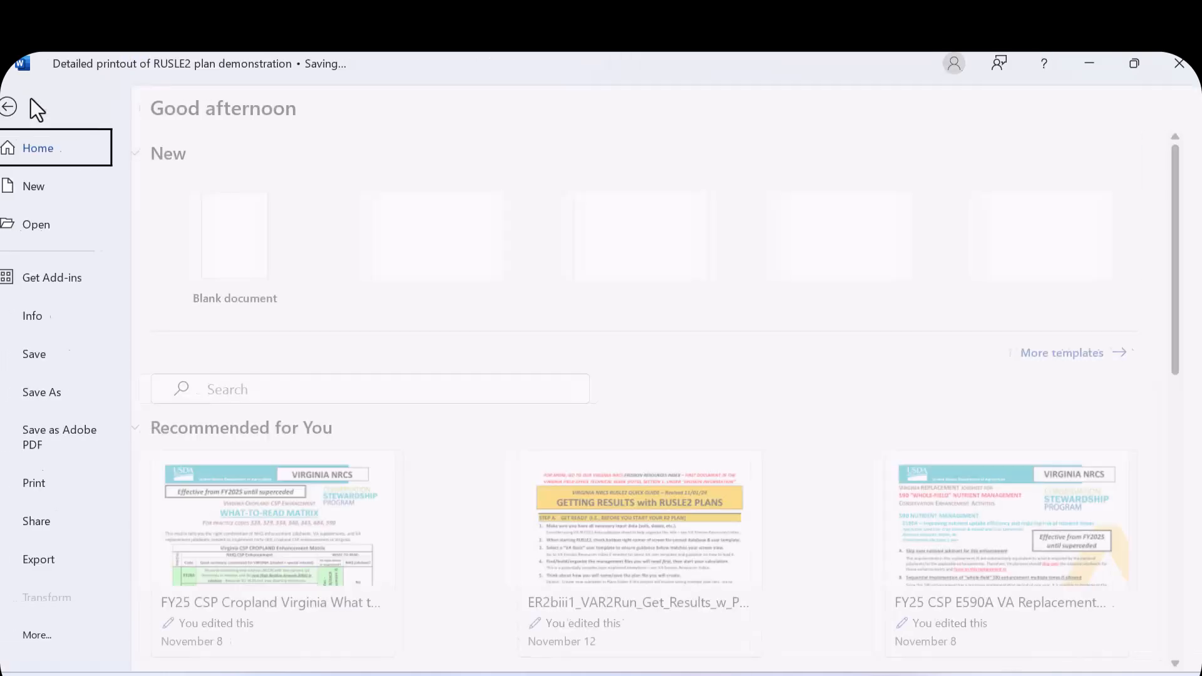
pyautogui.click(61, 362)
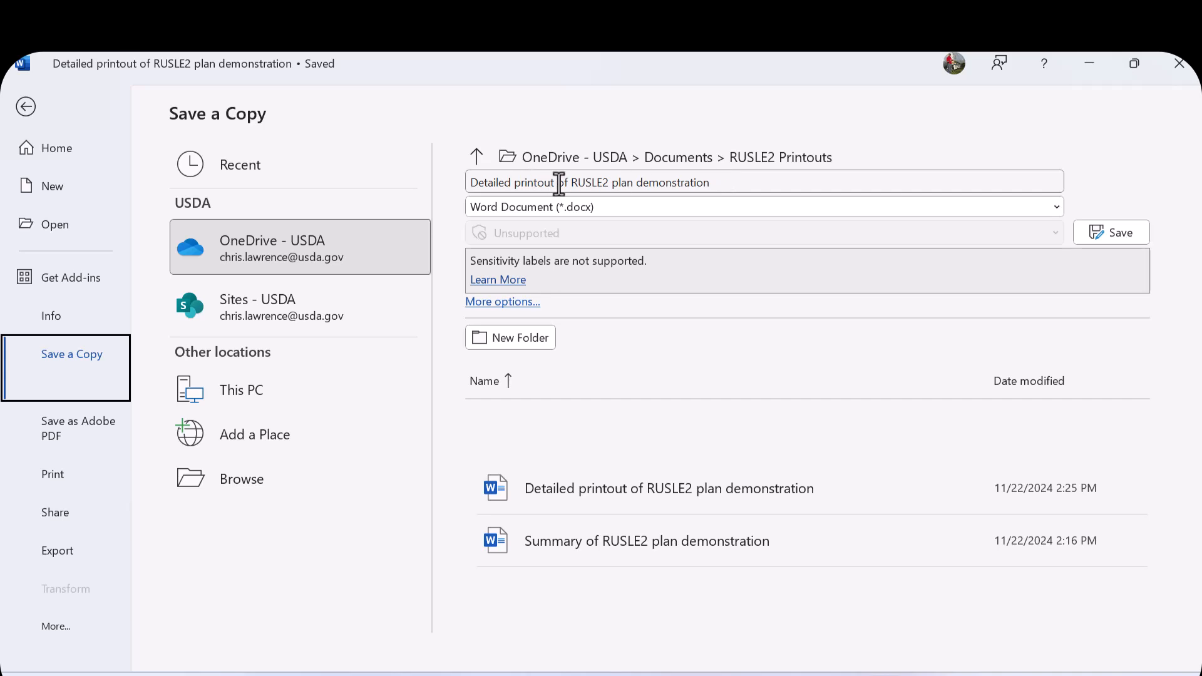
pyautogui.click(715, 186)
pyautogui.click(724, 188)
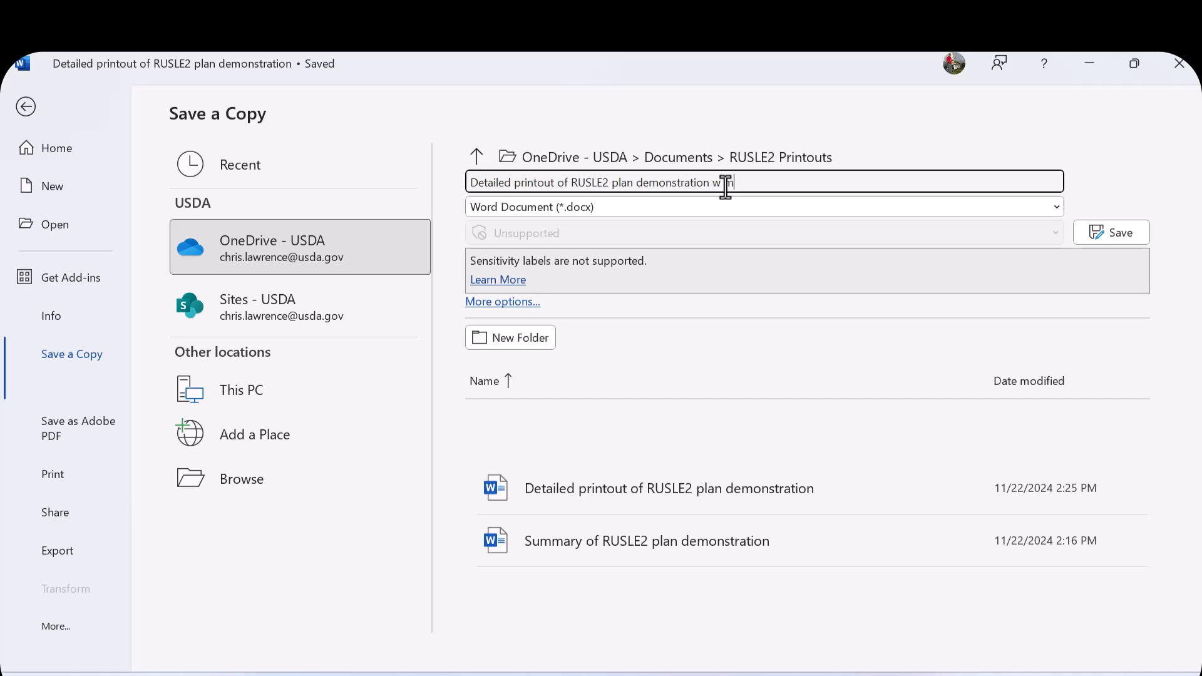
pyautogui.press('Return')
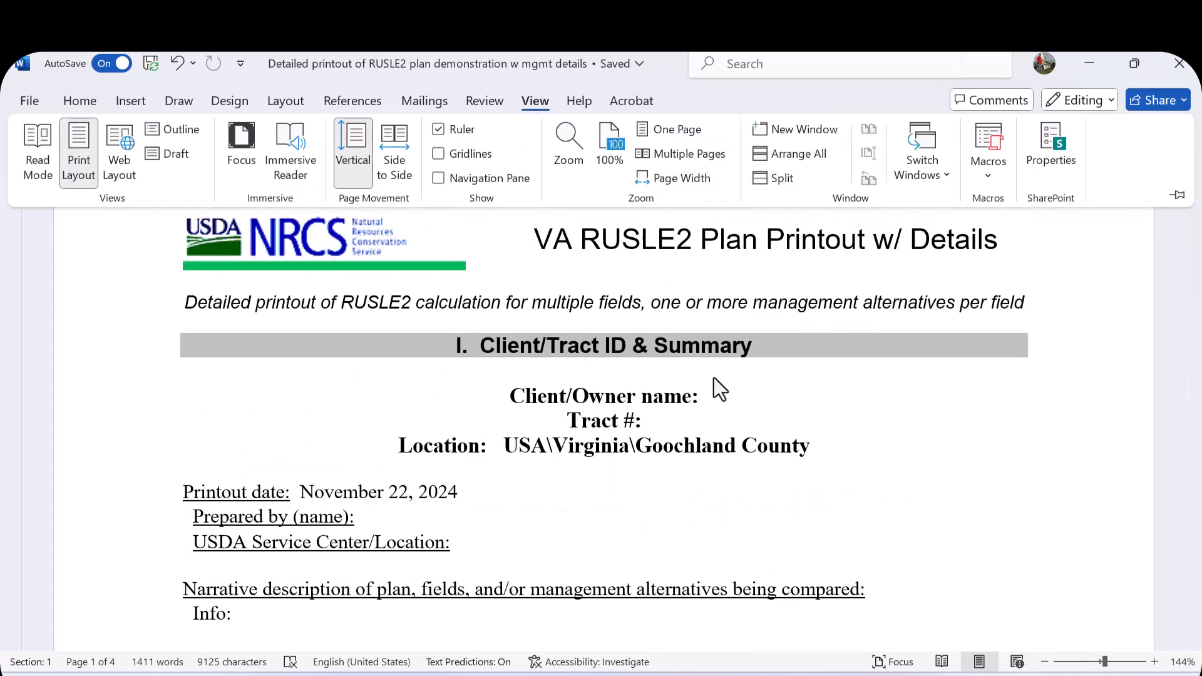
# - Replace the 'Alternative 1:' placeholder label under section 4B with 'Baseline Grass Hay'
pyautogui.scroll(-15, 713, 389)
pyautogui.scroll(-15, 712, 396)
pyautogui.scroll(-10, 706, 393)
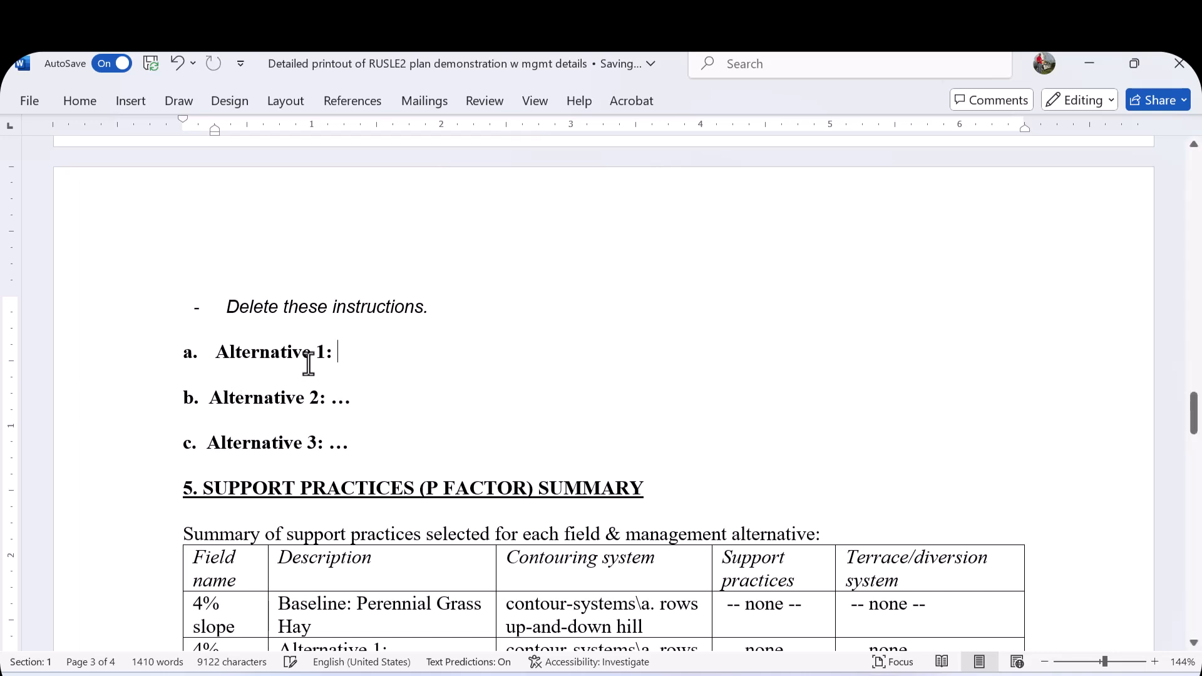
pyautogui.moveTo(345, 352); pyautogui.dragTo(240, 352)
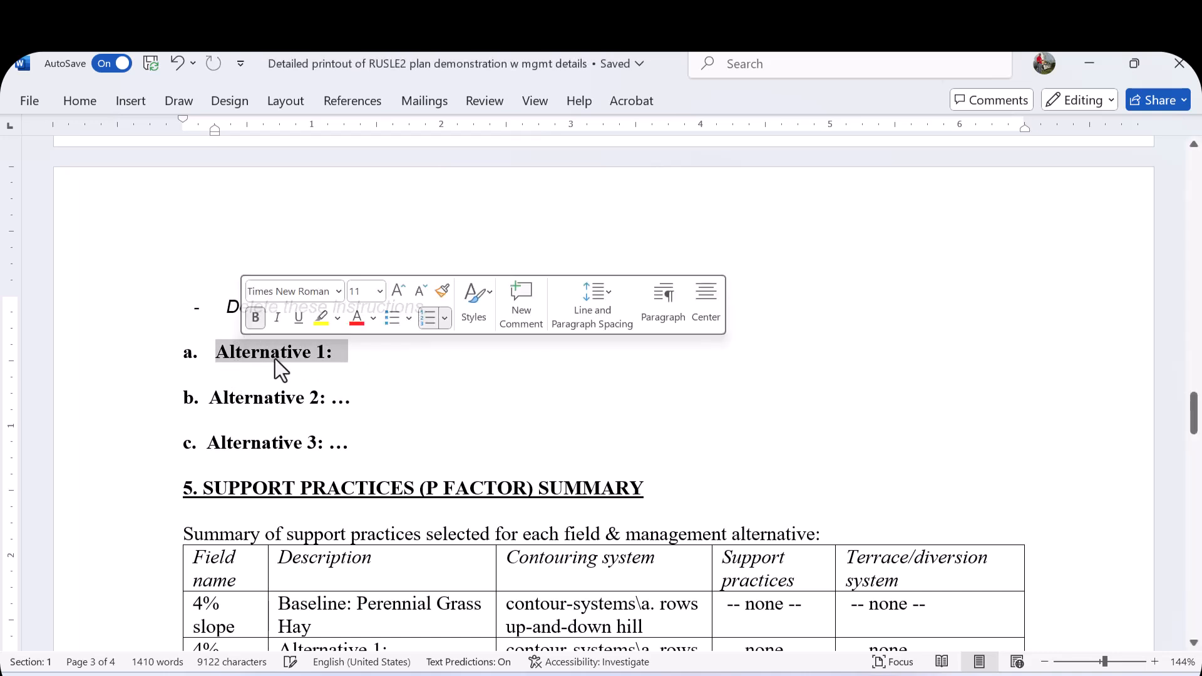
pyautogui.write('Baseline ')
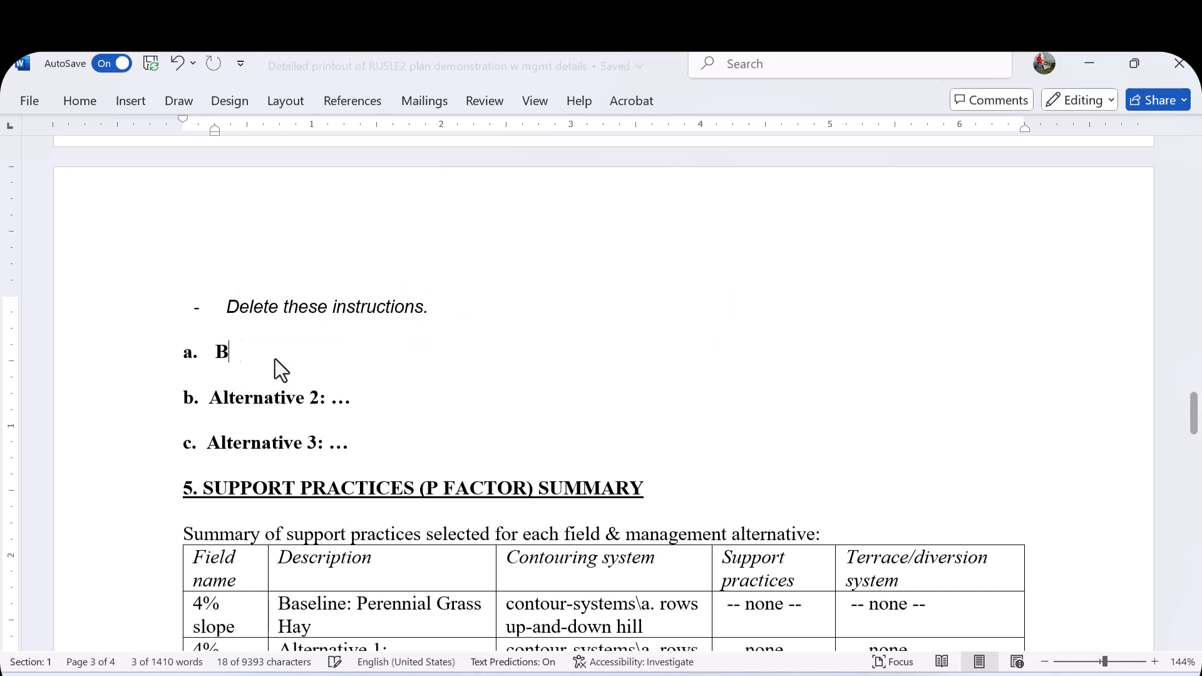
pyautogui.write('Grass Hay')
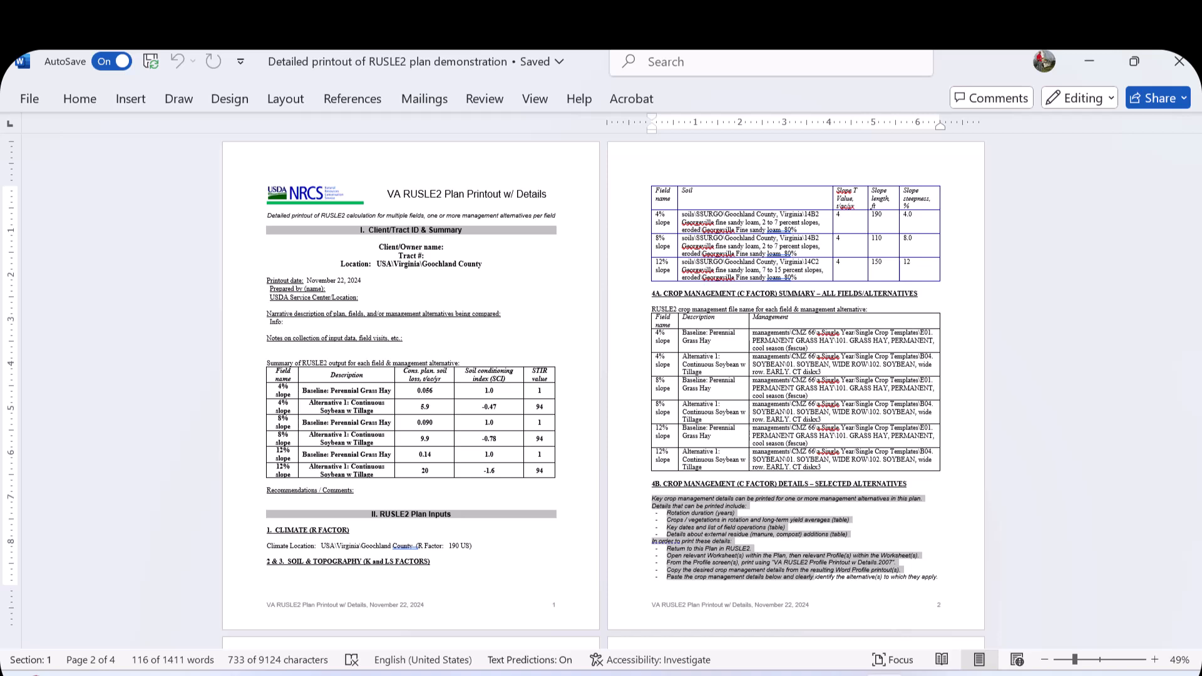
# - Switch to RUSLE2 and open the baseline profile of the 4% slope field's worksheet
pyautogui.click(1089, 56)
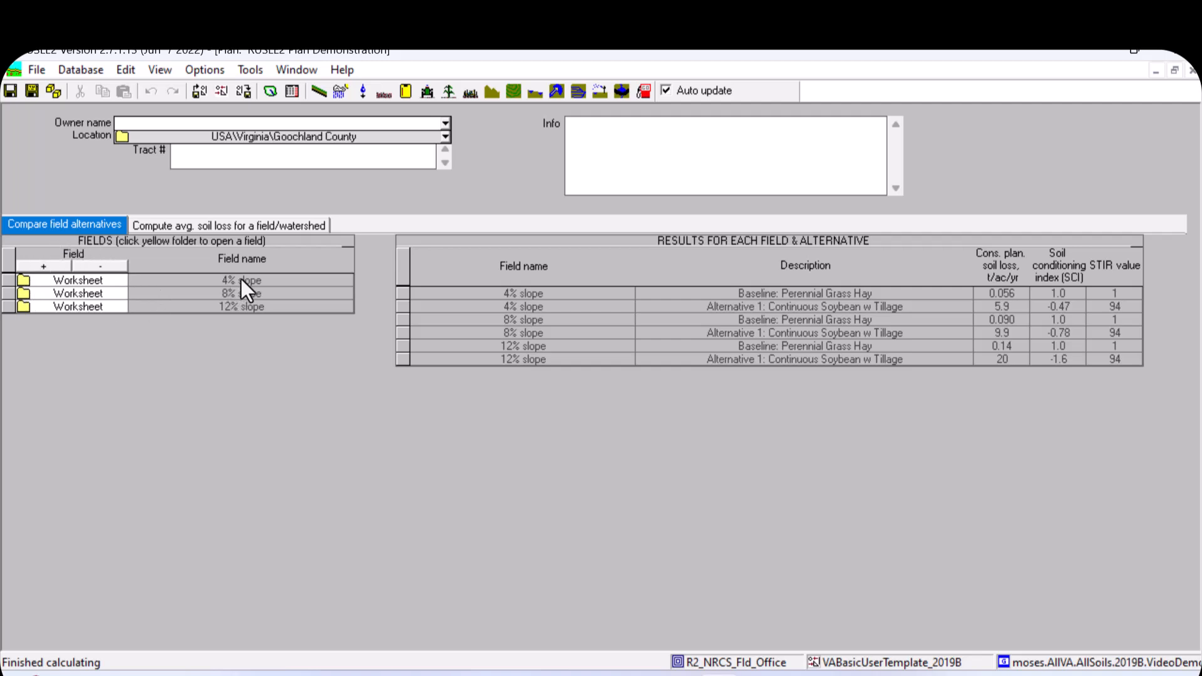
pyautogui.click(21, 280)
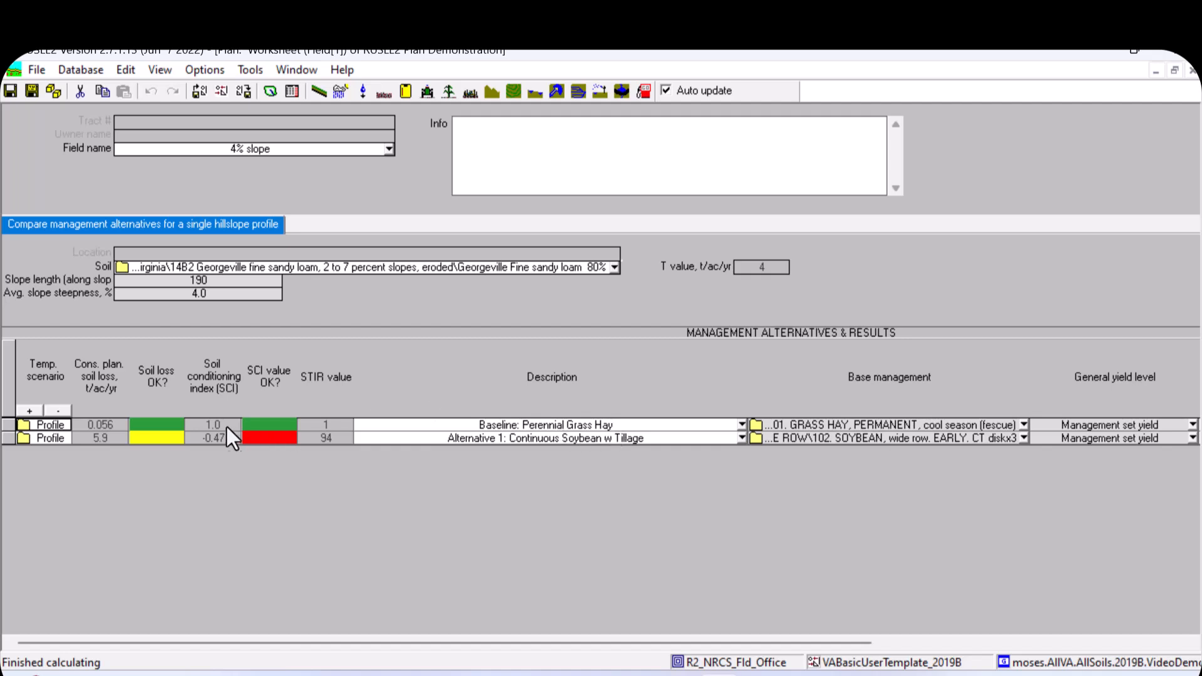
pyautogui.click(26, 426)
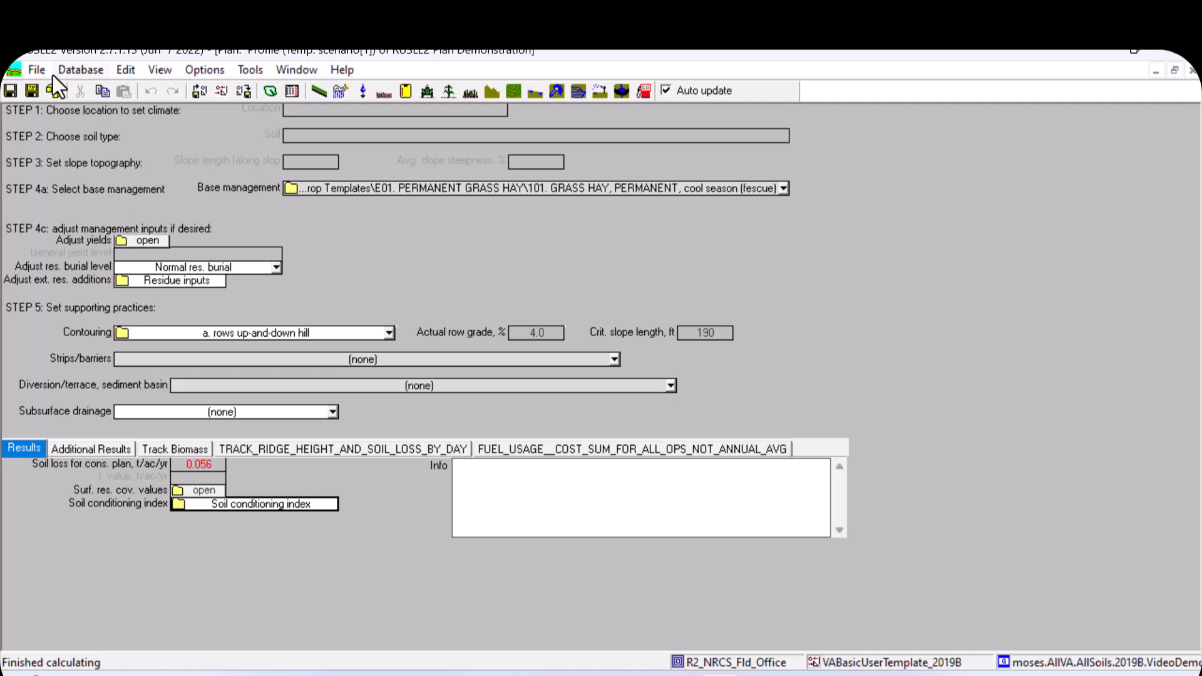
# - Print a report for the profile using the 'VA Profile Printout w Details.2007r.pro' template
pyautogui.click(38, 70)
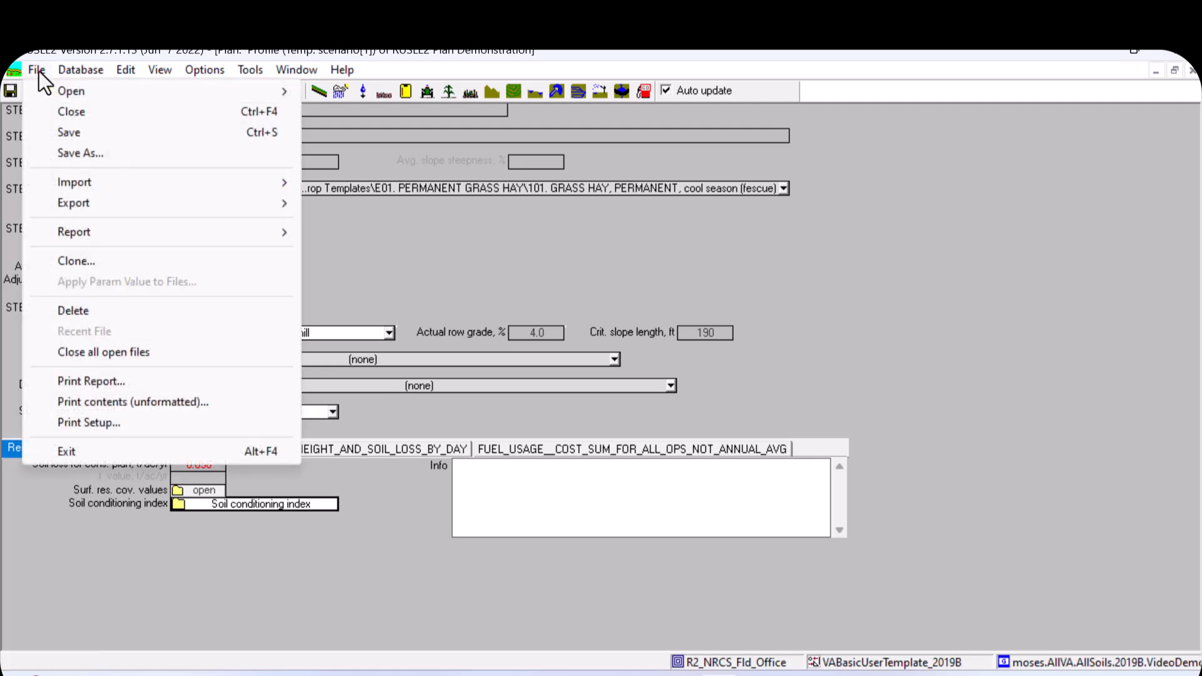
pyautogui.click(108, 375)
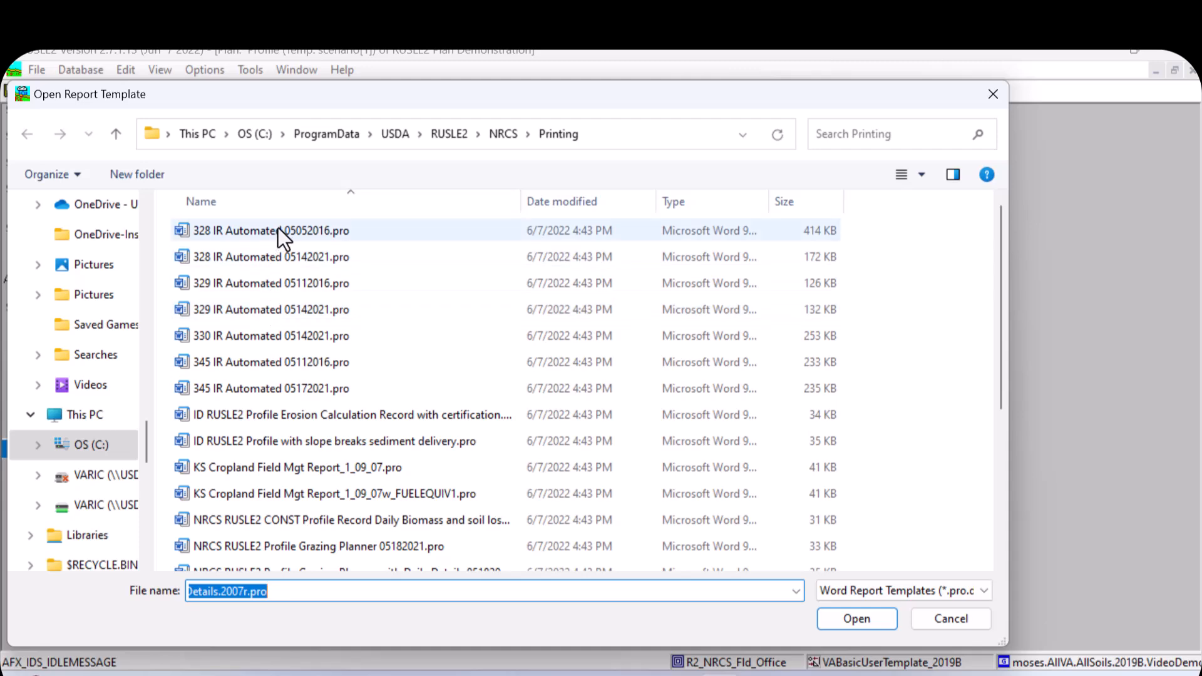
pyautogui.scroll(-1, 361, 507)
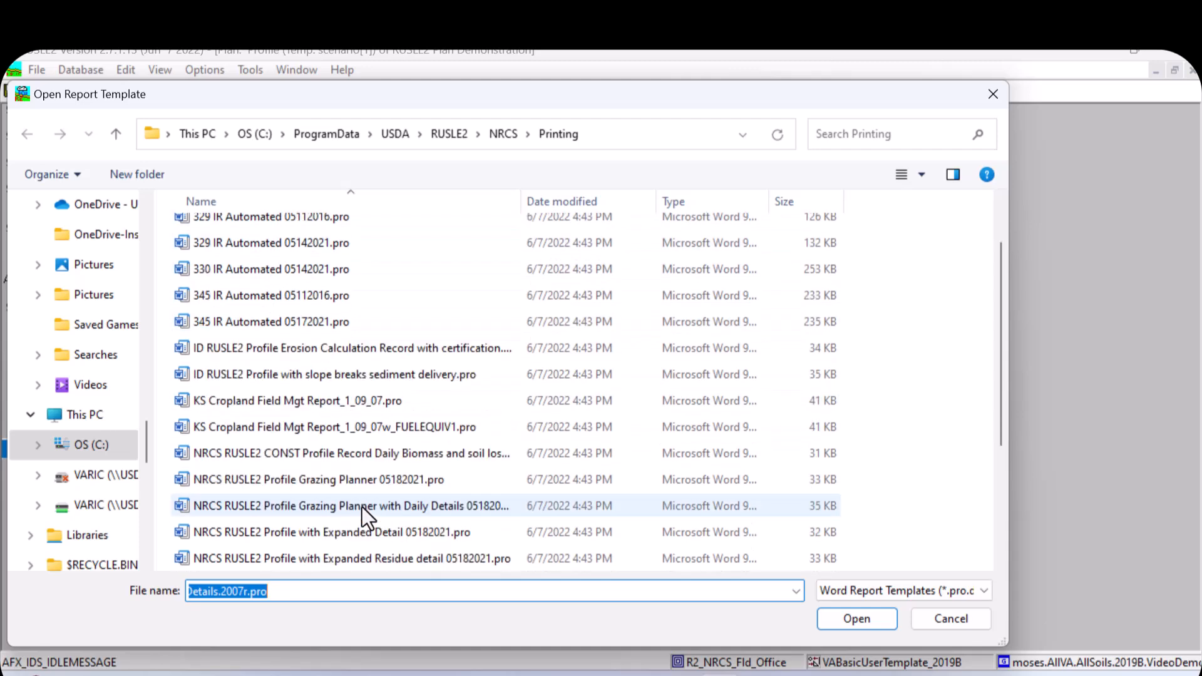
pyautogui.scroll(-1, 361, 506)
pyautogui.scroll(-1, 362, 506)
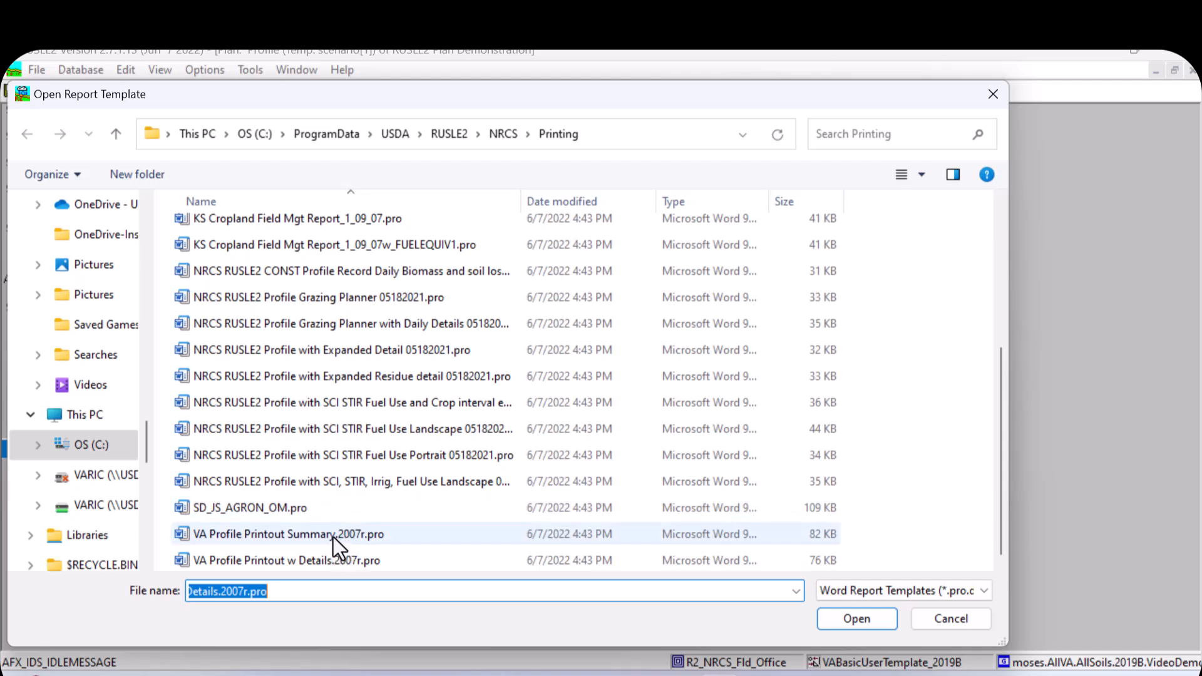
pyautogui.doubleClick(231, 560)
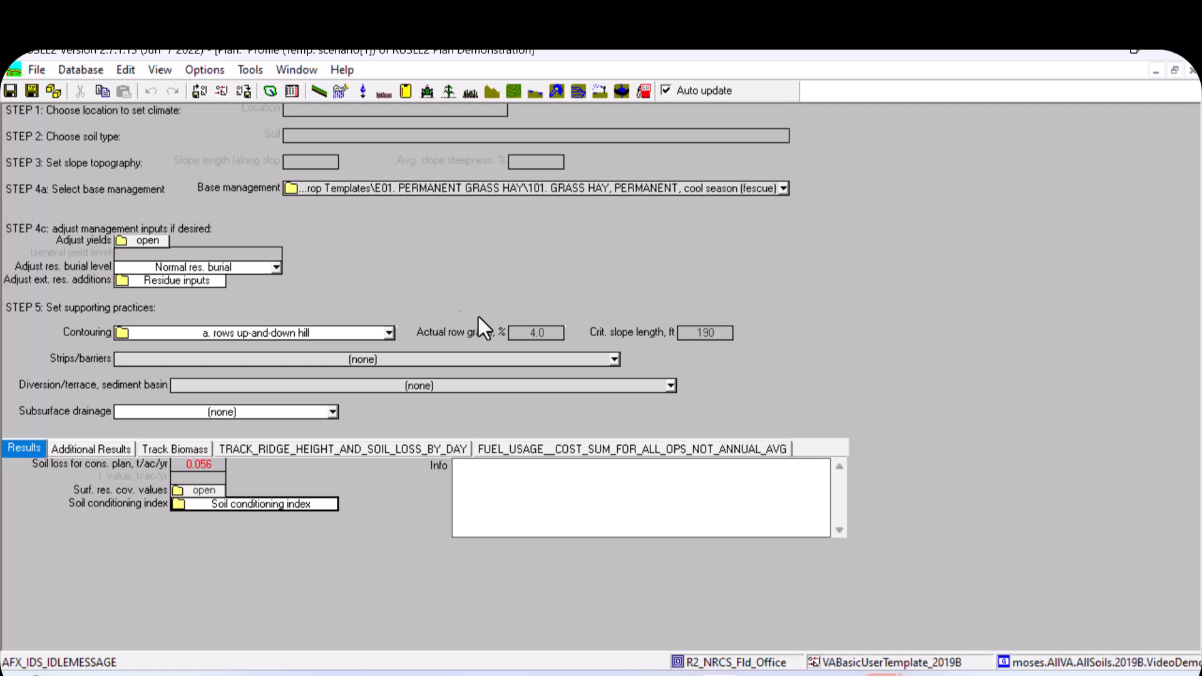
# - Switch to the newly generated Word printout and zoom it to page width
pyautogui.moveTo(884, 674)
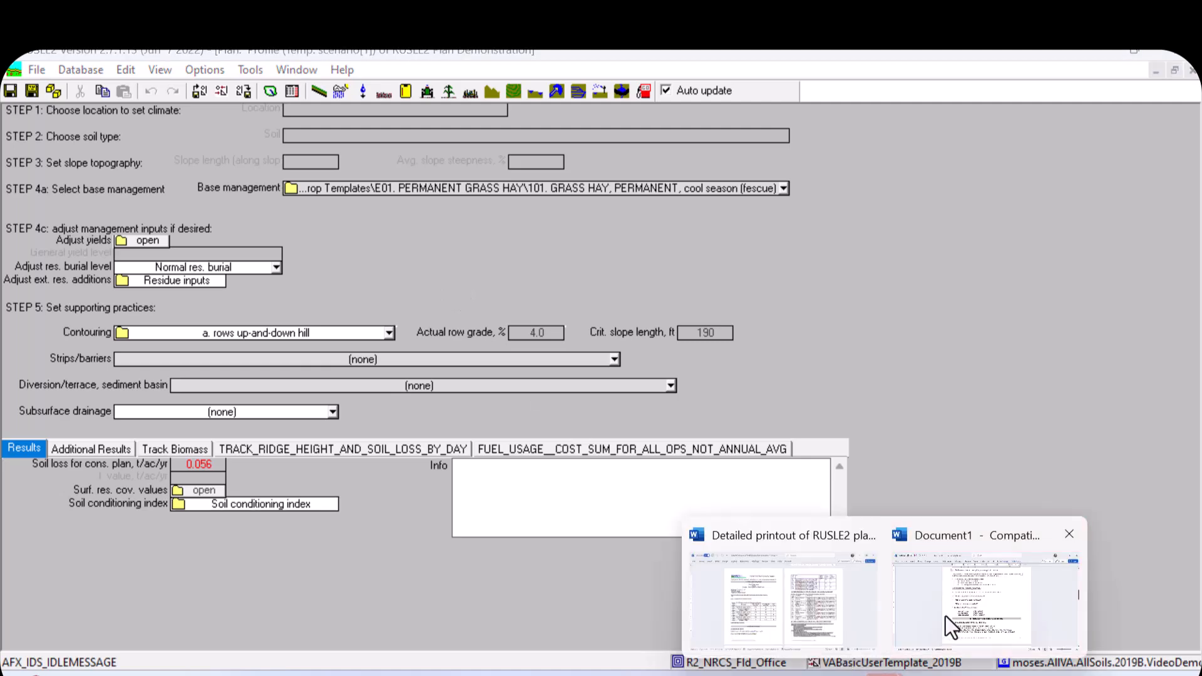
pyautogui.click(957, 604)
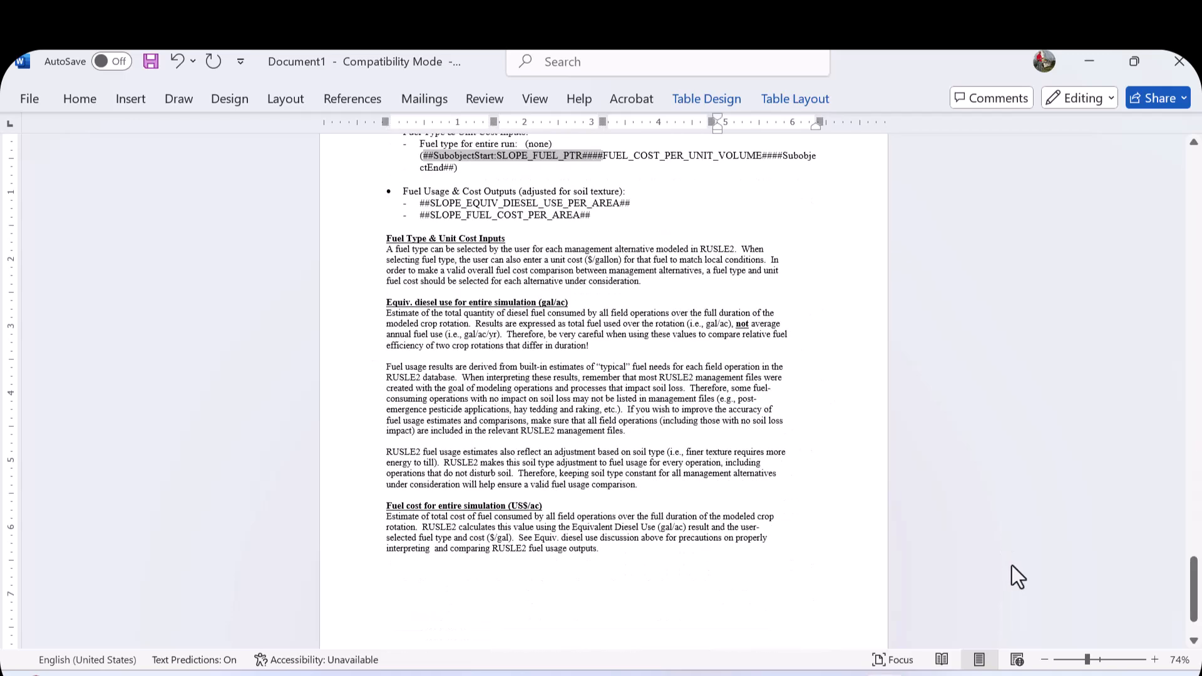
pyautogui.moveTo(1193, 598); pyautogui.dragTo(1129, 186)
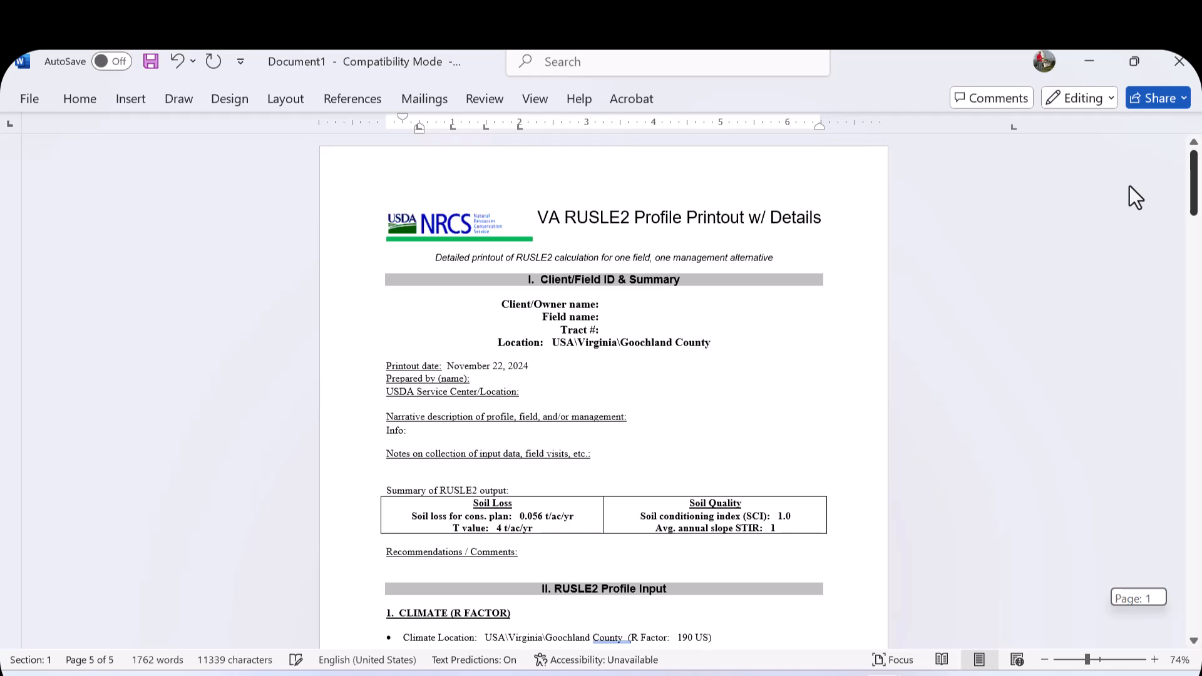
pyautogui.click(535, 99)
pyautogui.click(644, 176)
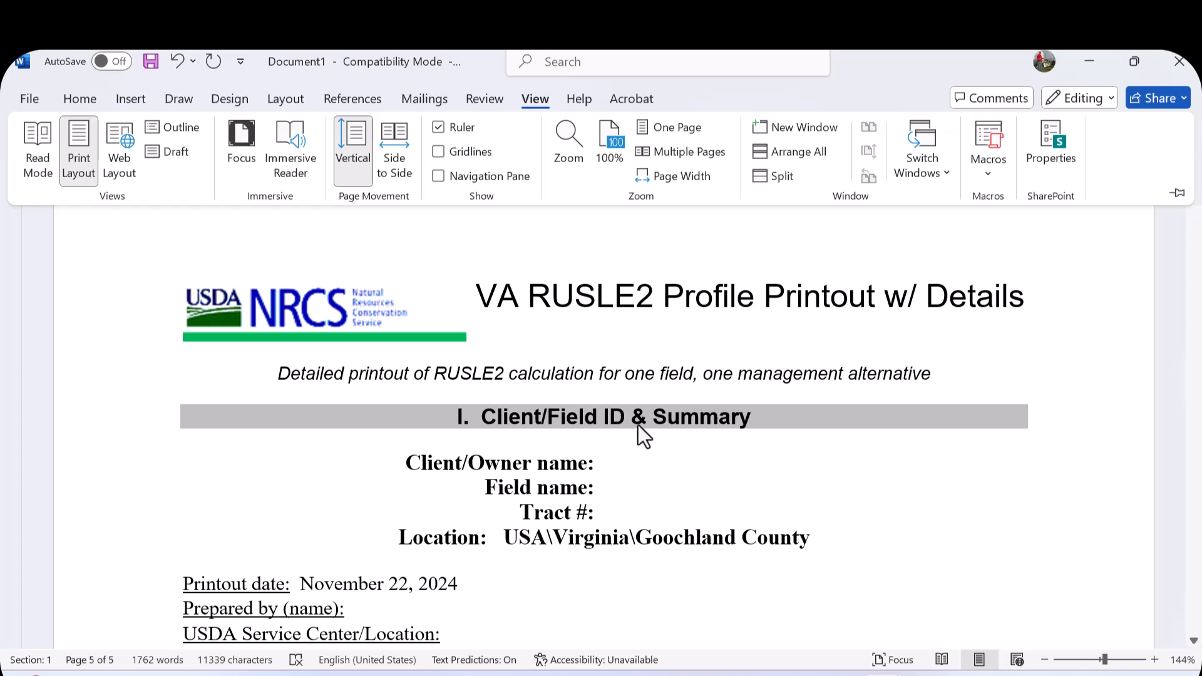
# - Scroll through the generated profile printout to review its crop management and output sections
pyautogui.scroll(-5, 637, 425)
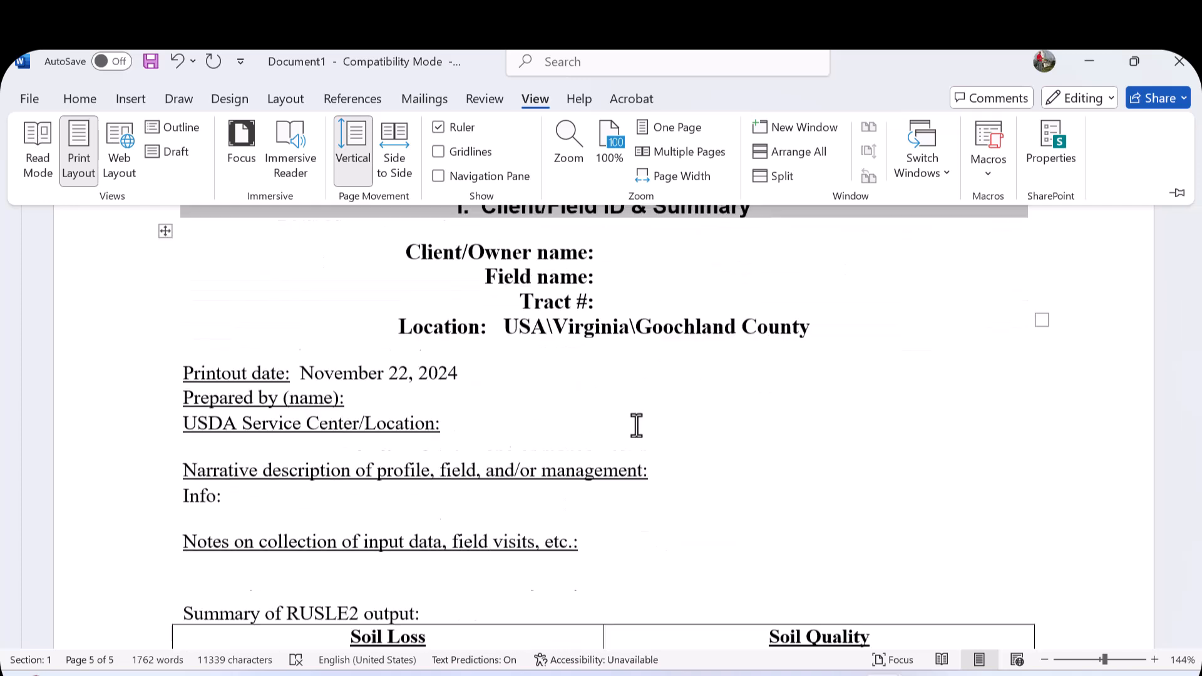
pyautogui.scroll(-3, 634, 421)
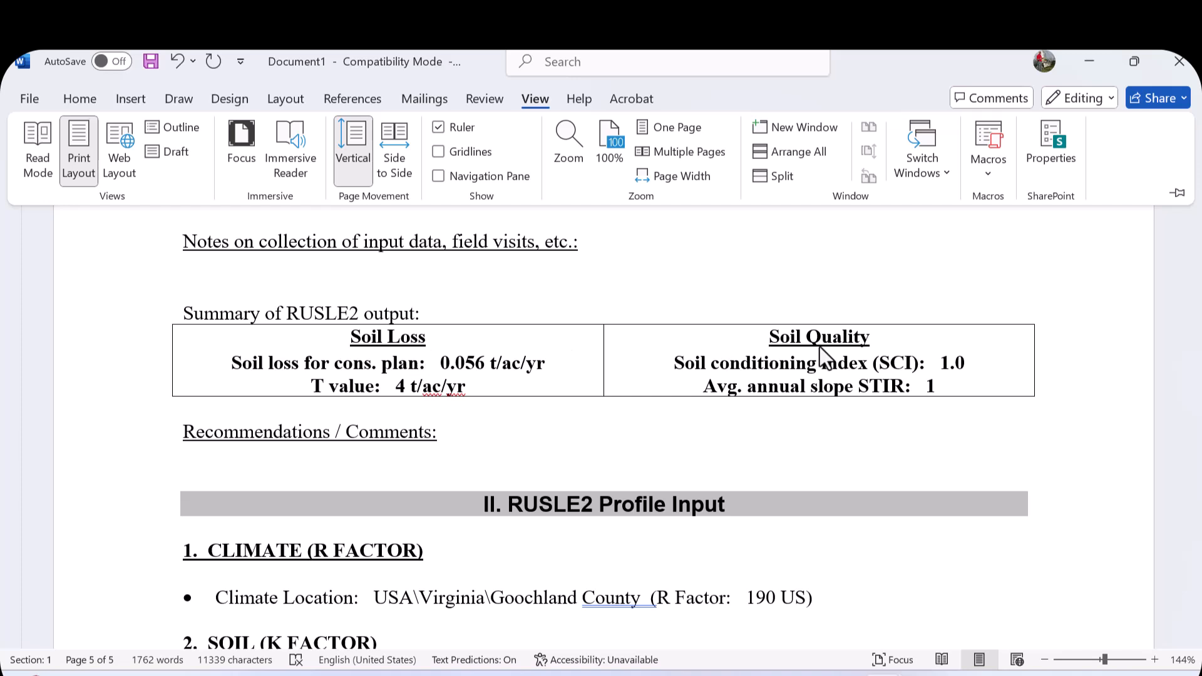
pyautogui.scroll(-4, 756, 404)
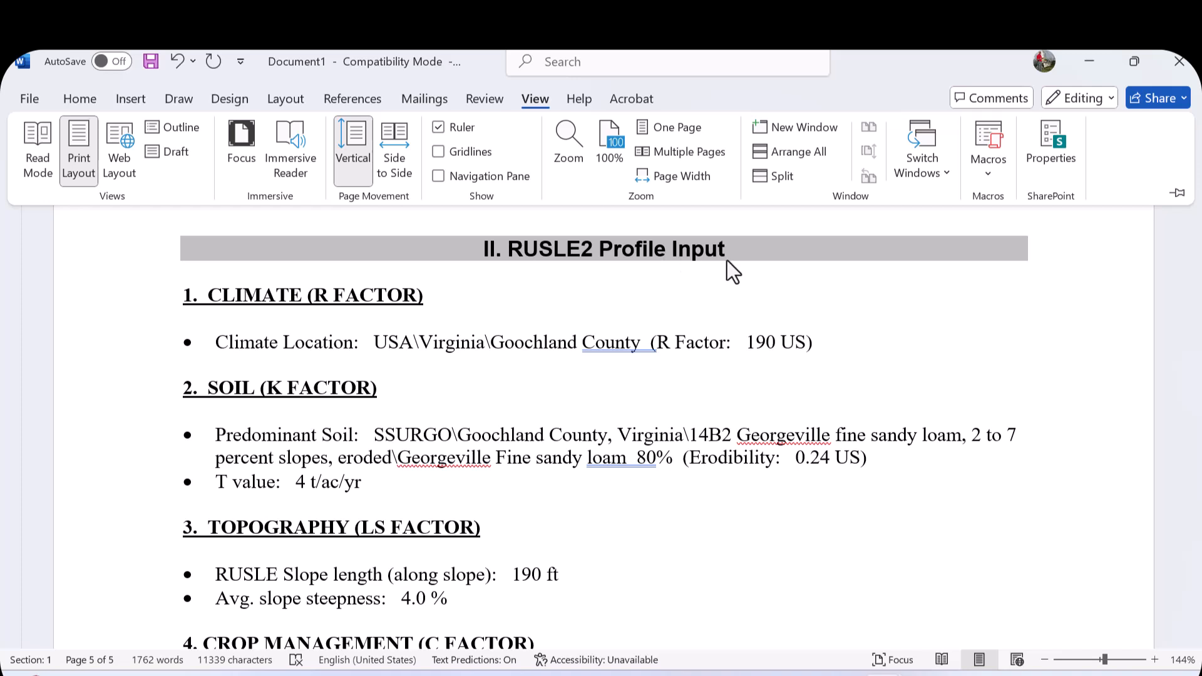
pyautogui.scroll(-2, 404, 326)
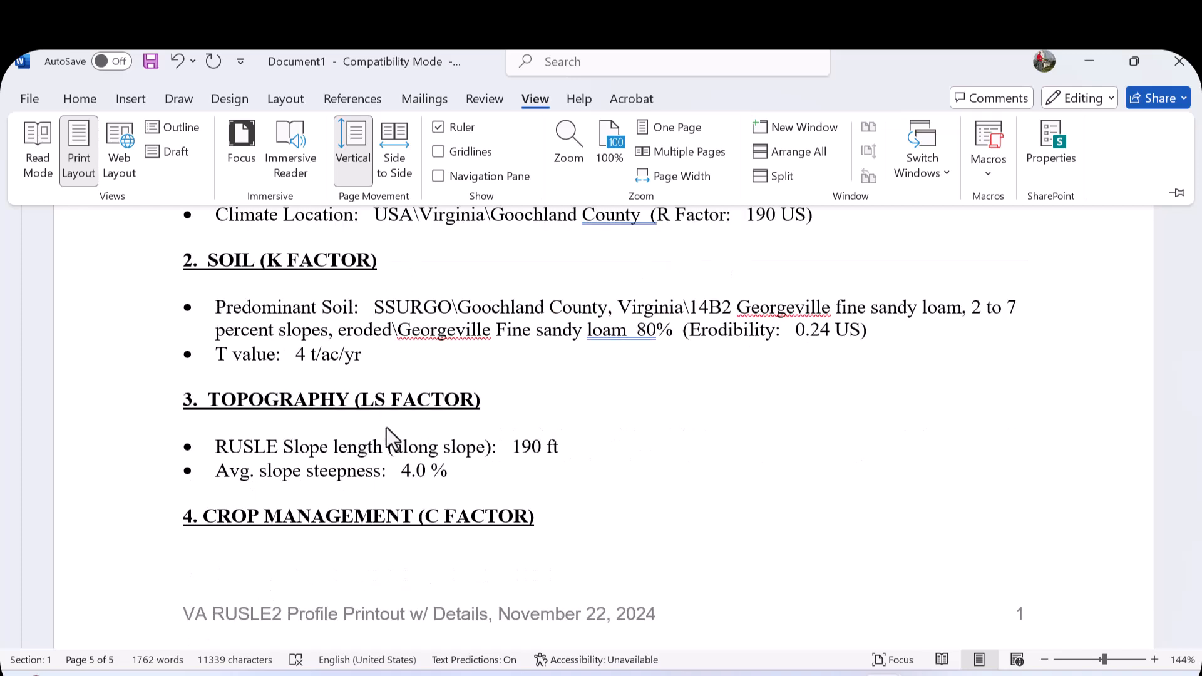
pyautogui.scroll(-3, 386, 426)
pyautogui.scroll(-7, 385, 423)
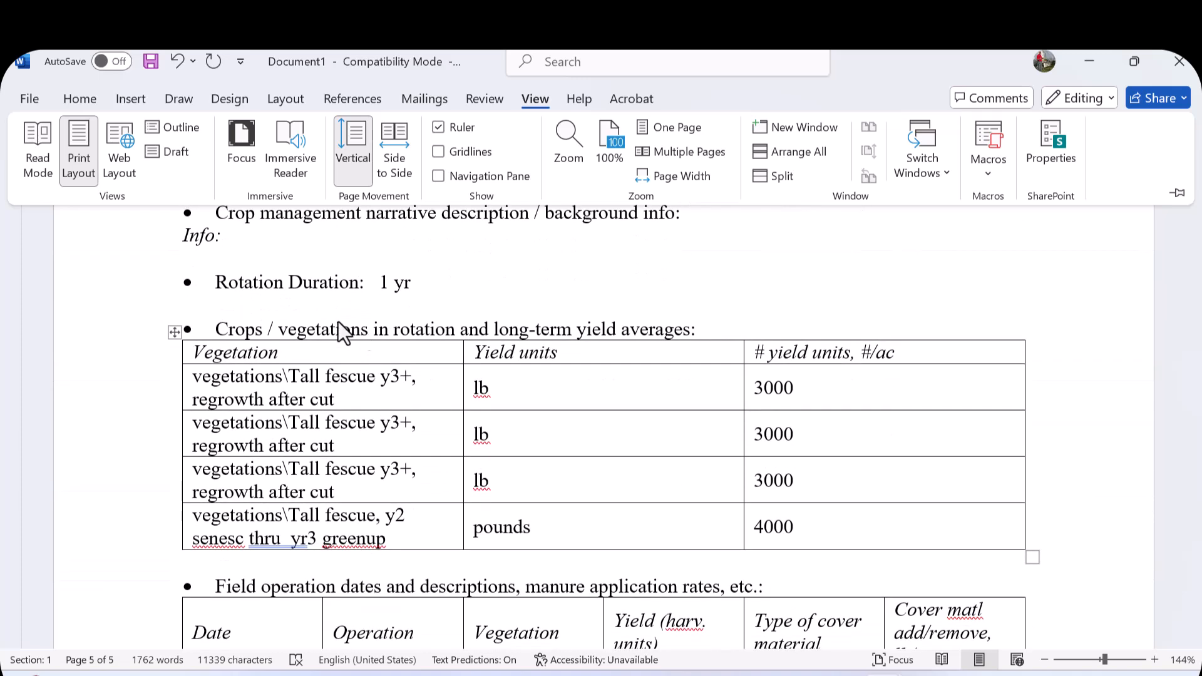
pyautogui.click(219, 291)
pyautogui.moveTo(215, 282); pyautogui.dragTo(412, 283)
pyautogui.click(368, 330)
pyautogui.scroll(-2, 227, 351)
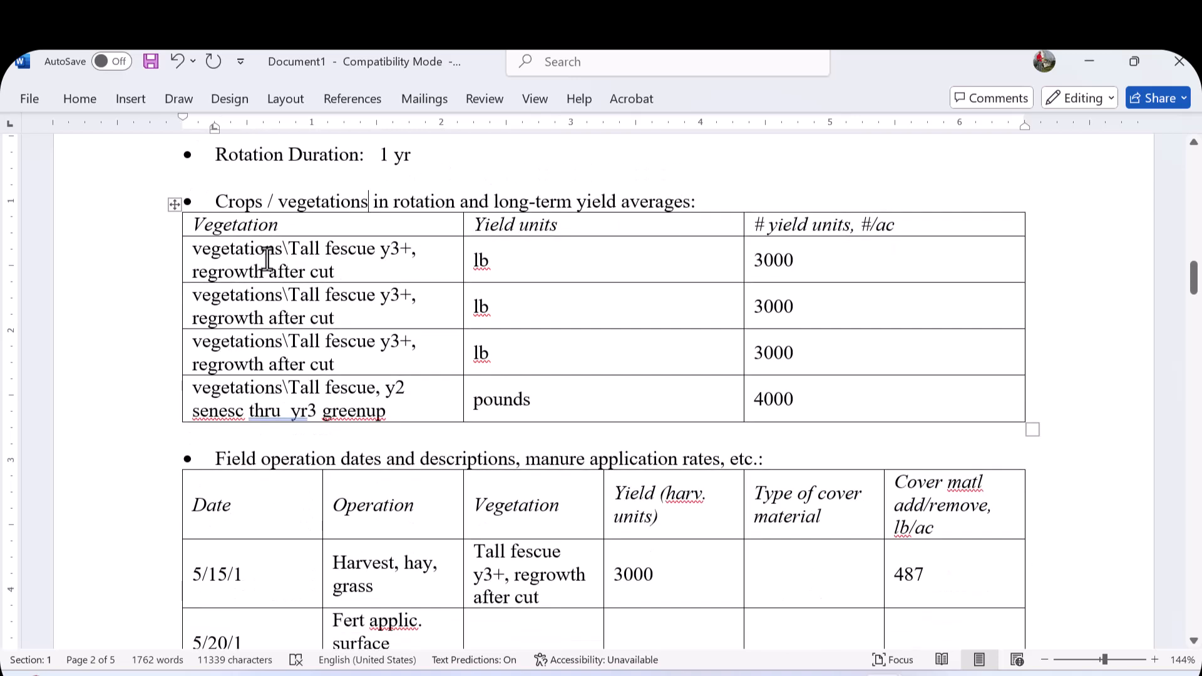
pyautogui.moveTo(802, 269); pyautogui.dragTo(818, 392)
pyautogui.scroll(-2, 751, 388)
pyautogui.scroll(-4, 693, 384)
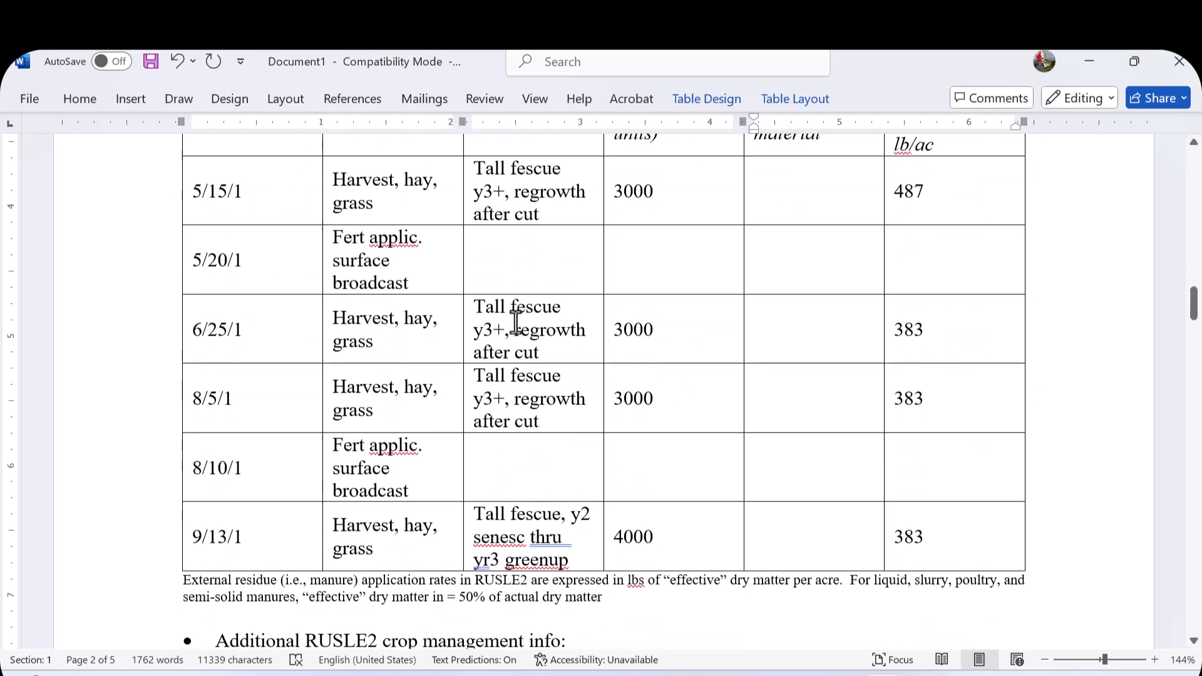
pyautogui.click(266, 204)
pyautogui.click(377, 214)
pyautogui.click(538, 224)
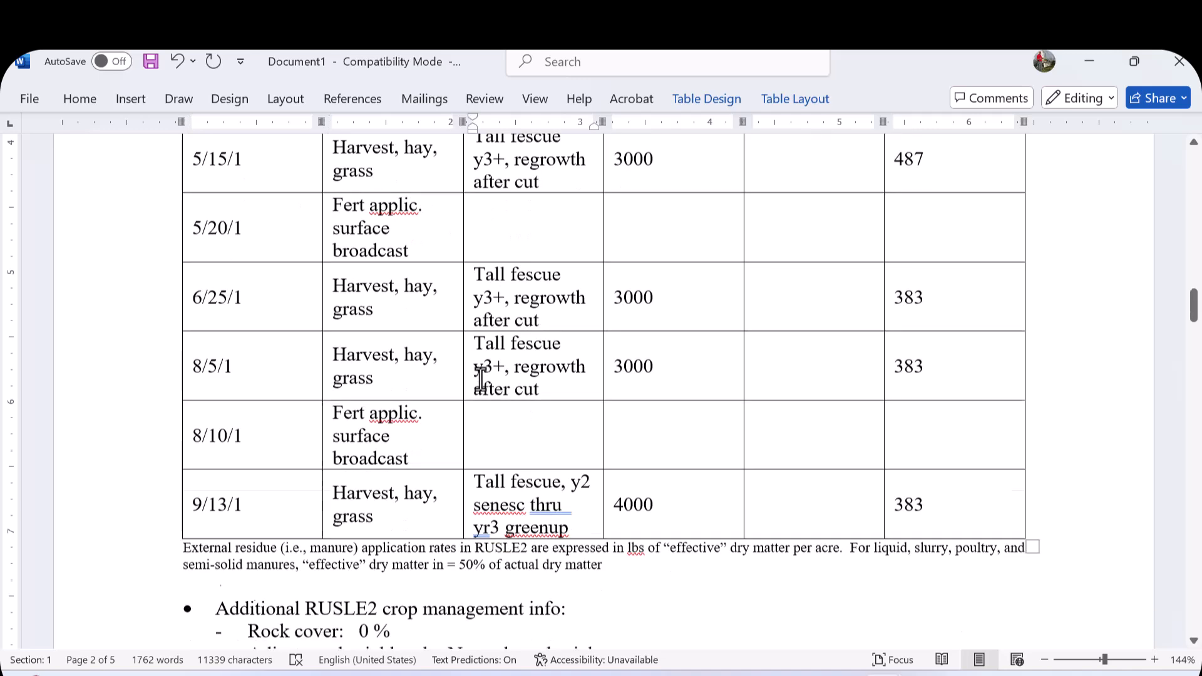
pyautogui.scroll(-5, 483, 375)
pyautogui.scroll(-7, 480, 379)
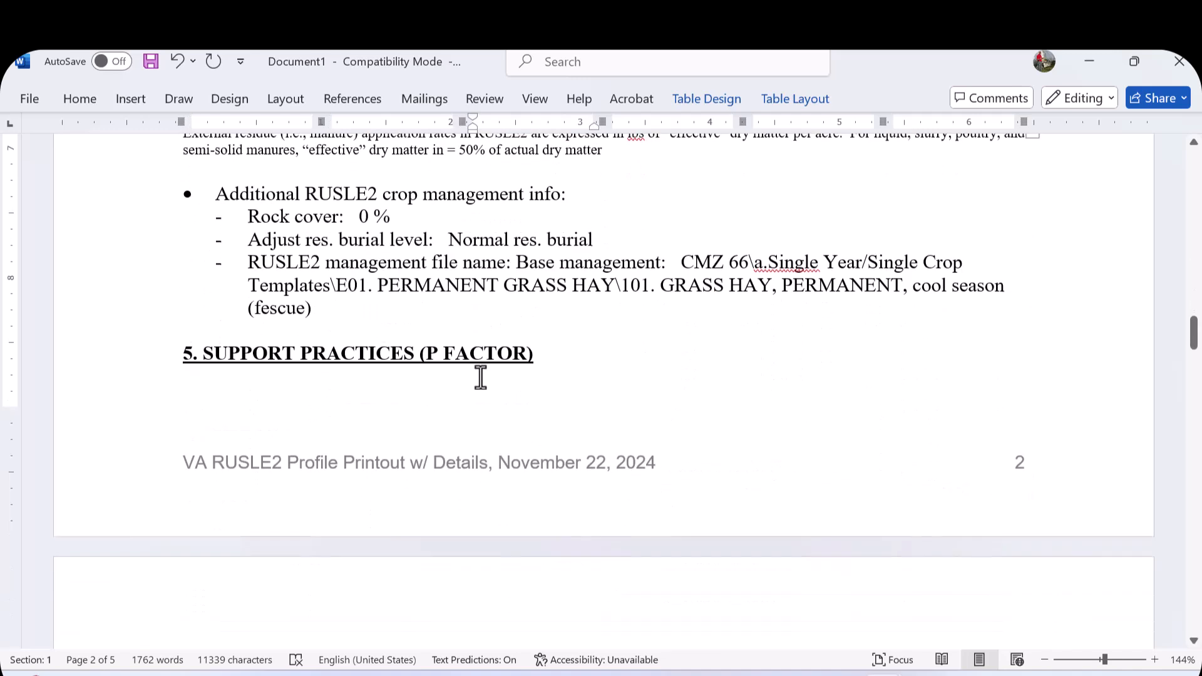
pyautogui.scroll(-6, 480, 375)
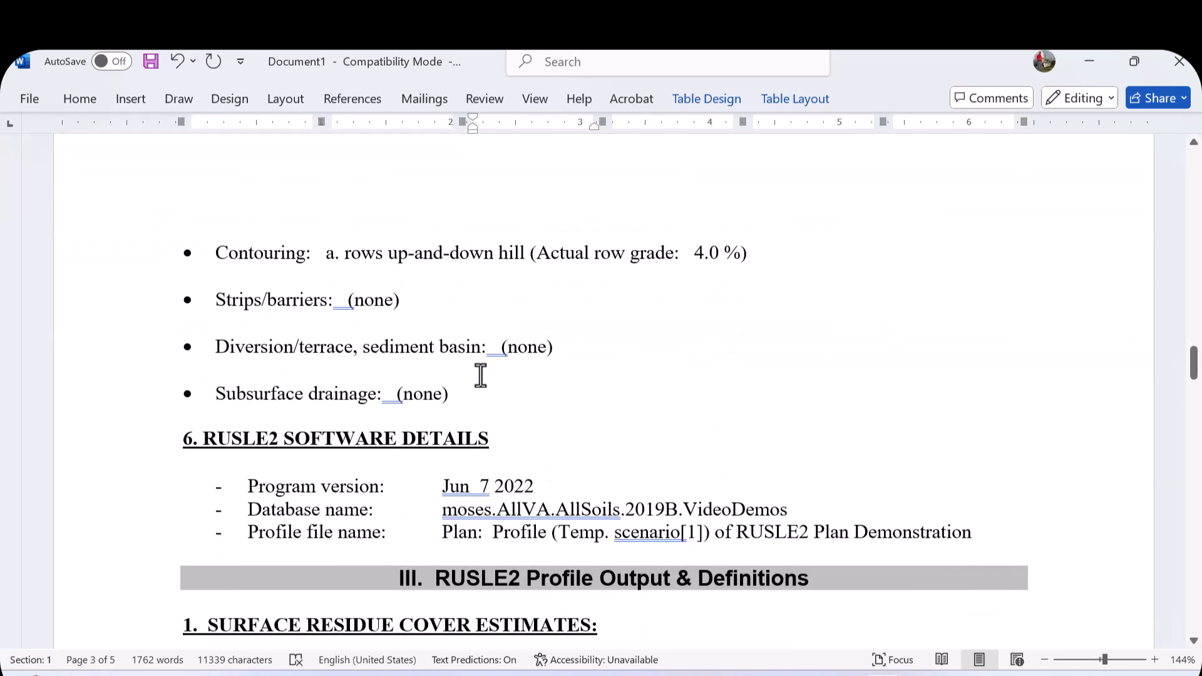
pyautogui.scroll(-2, 480, 375)
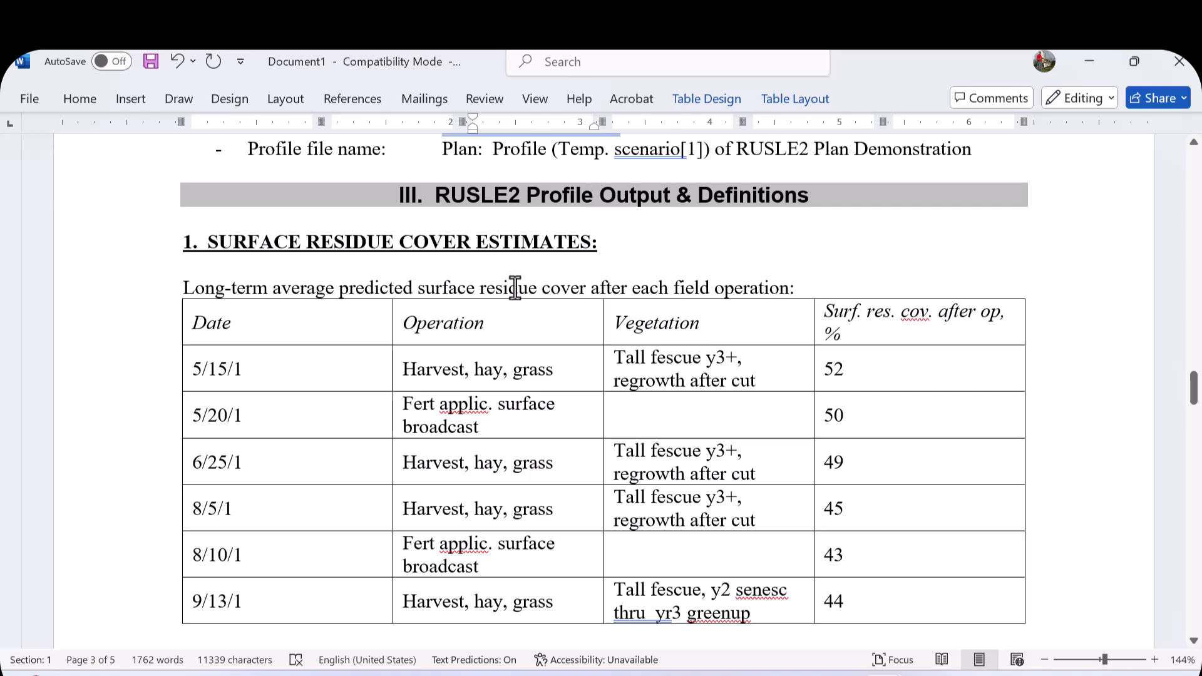
pyautogui.scroll(-6, 440, 270)
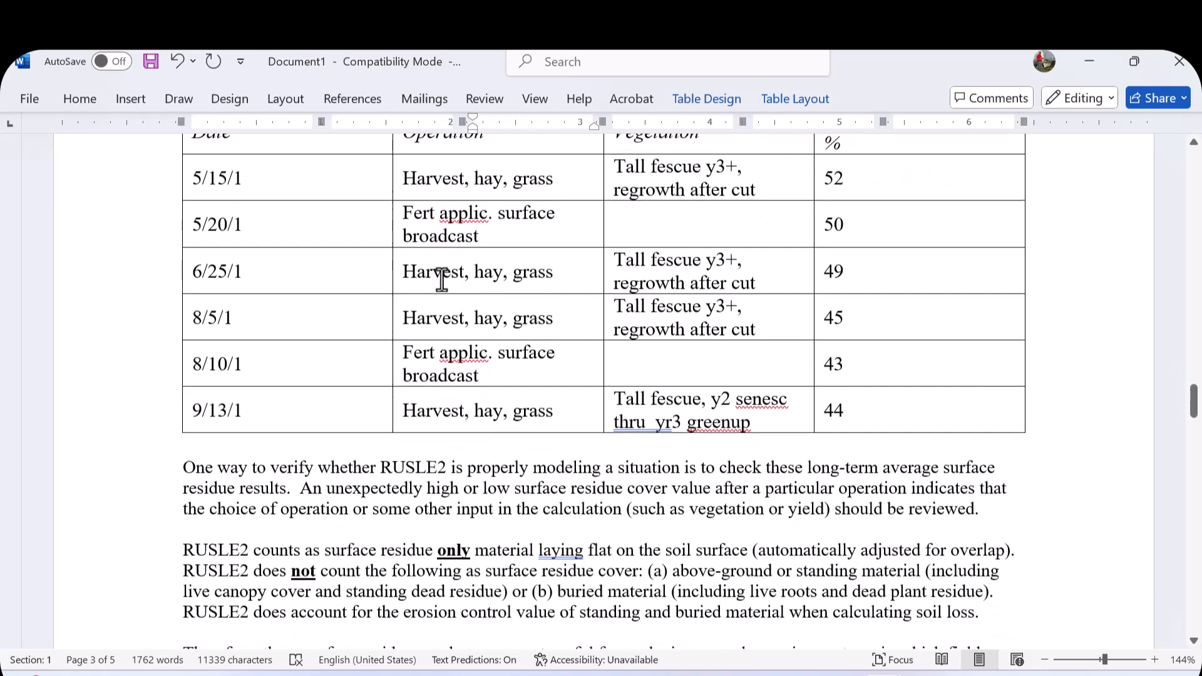
pyautogui.scroll(-9, 441, 279)
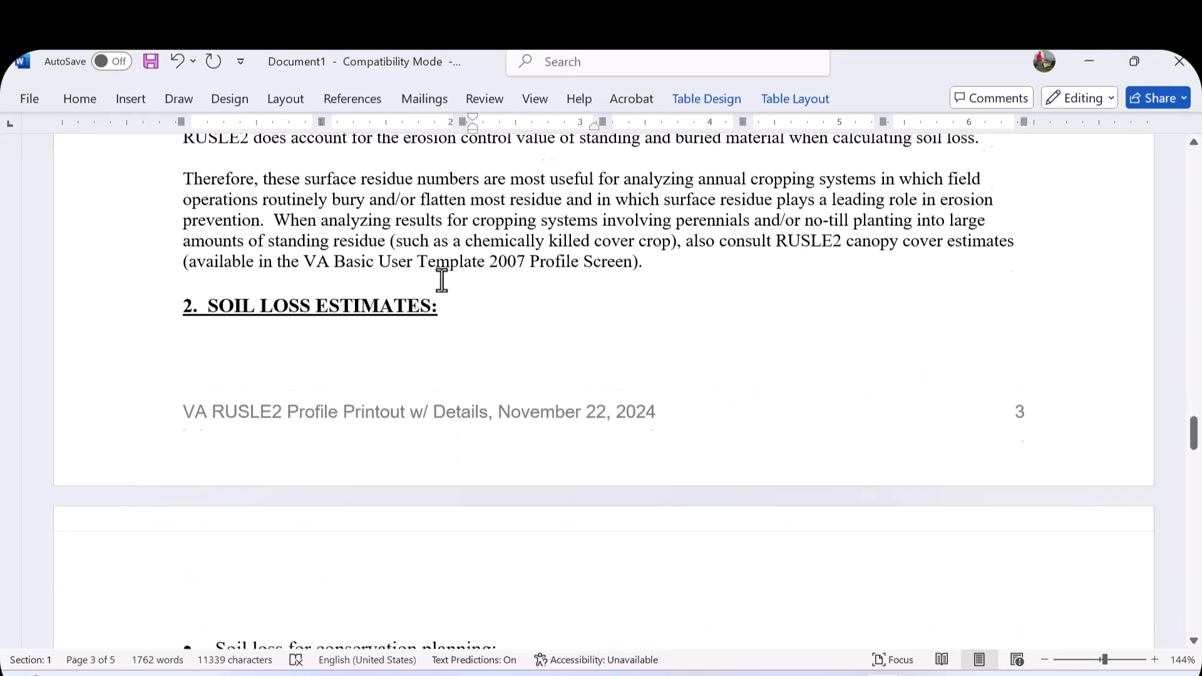
pyautogui.scroll(10, 441, 280)
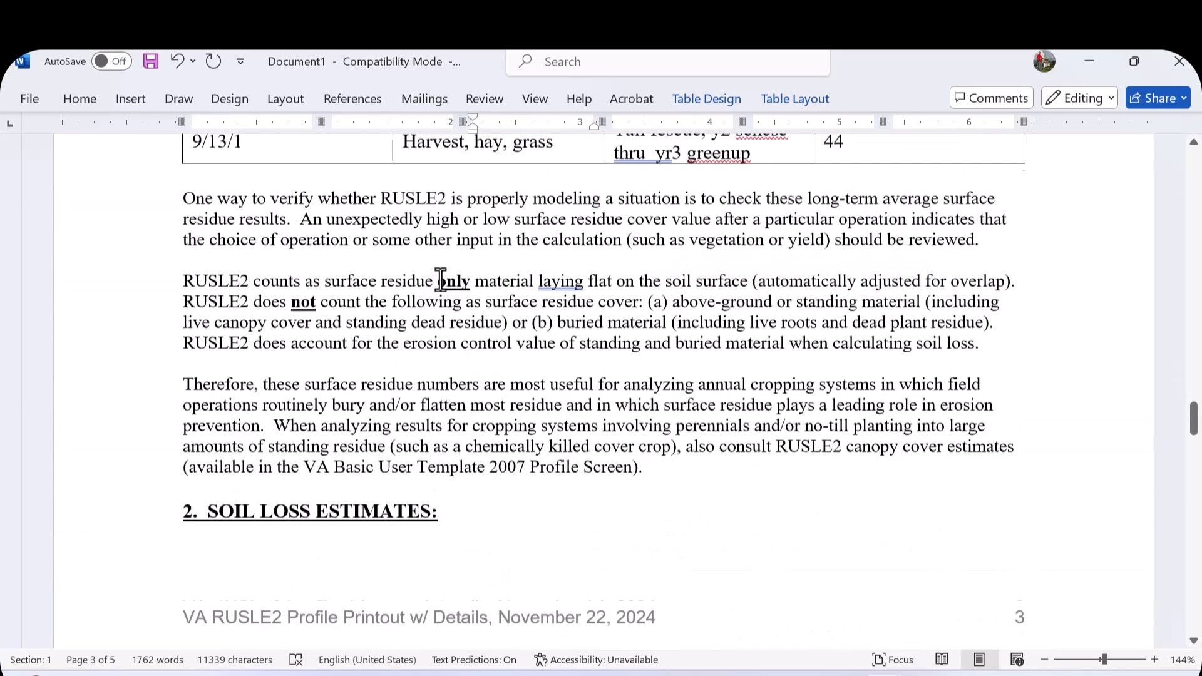
pyautogui.moveTo(184, 338); pyautogui.dragTo(679, 617)
pyautogui.scroll(-12, 575, 525)
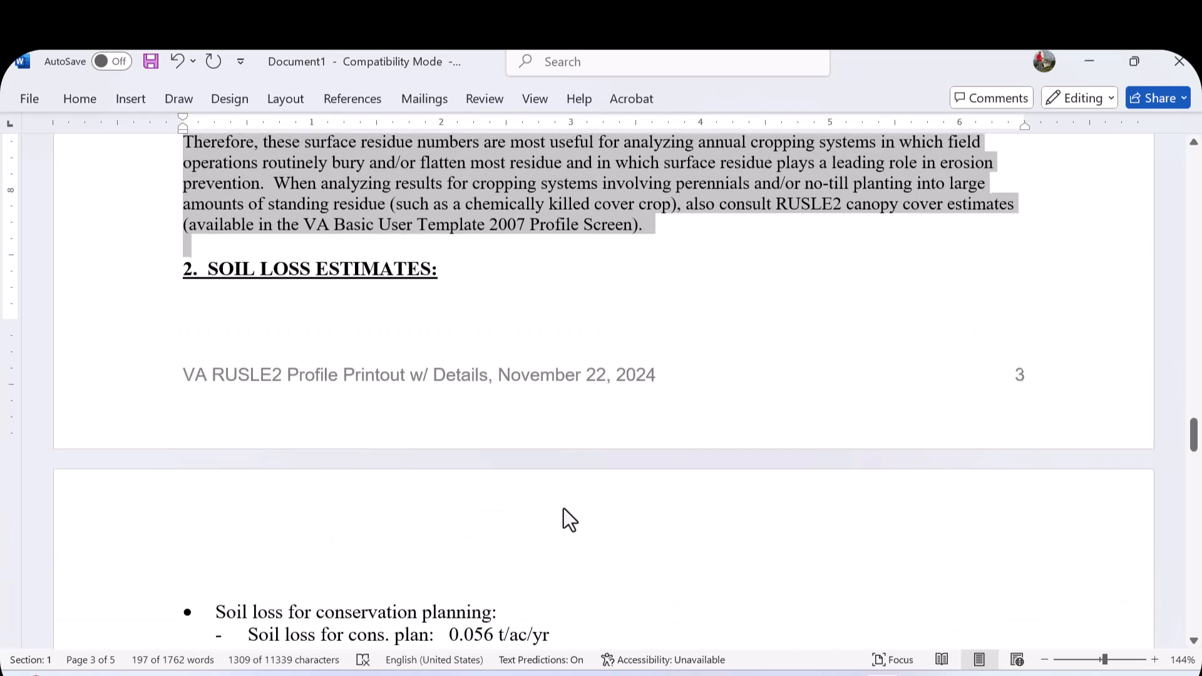
pyautogui.scroll(-12, 565, 502)
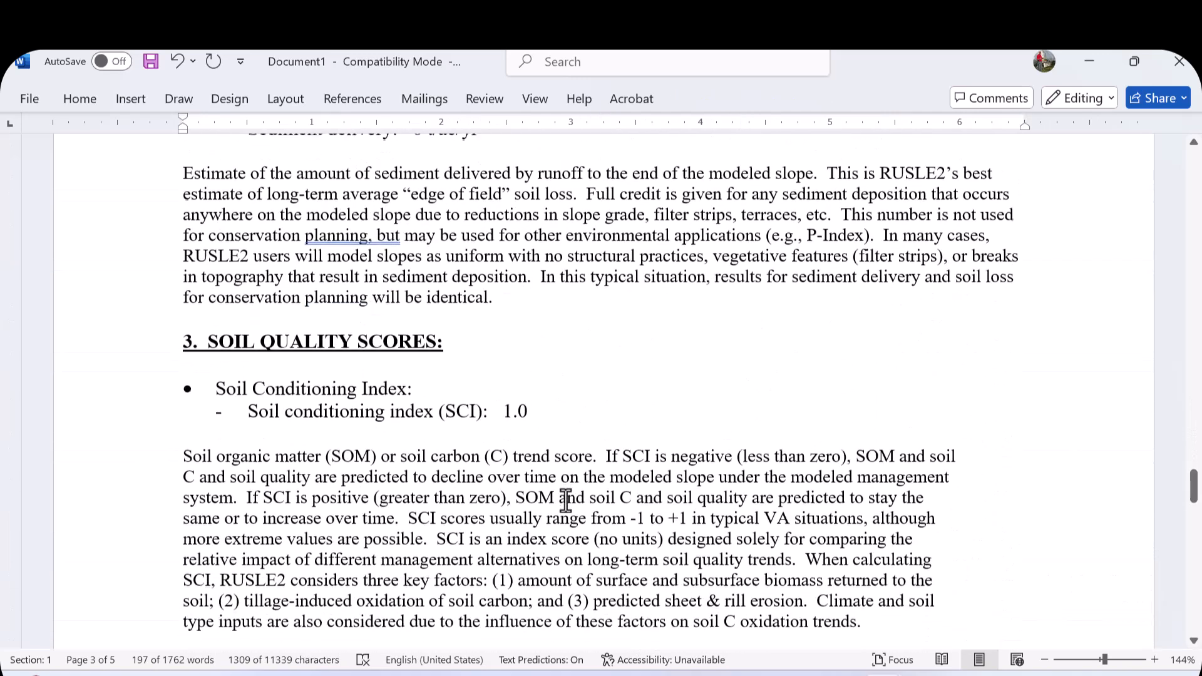
pyautogui.scroll(-2, 566, 498)
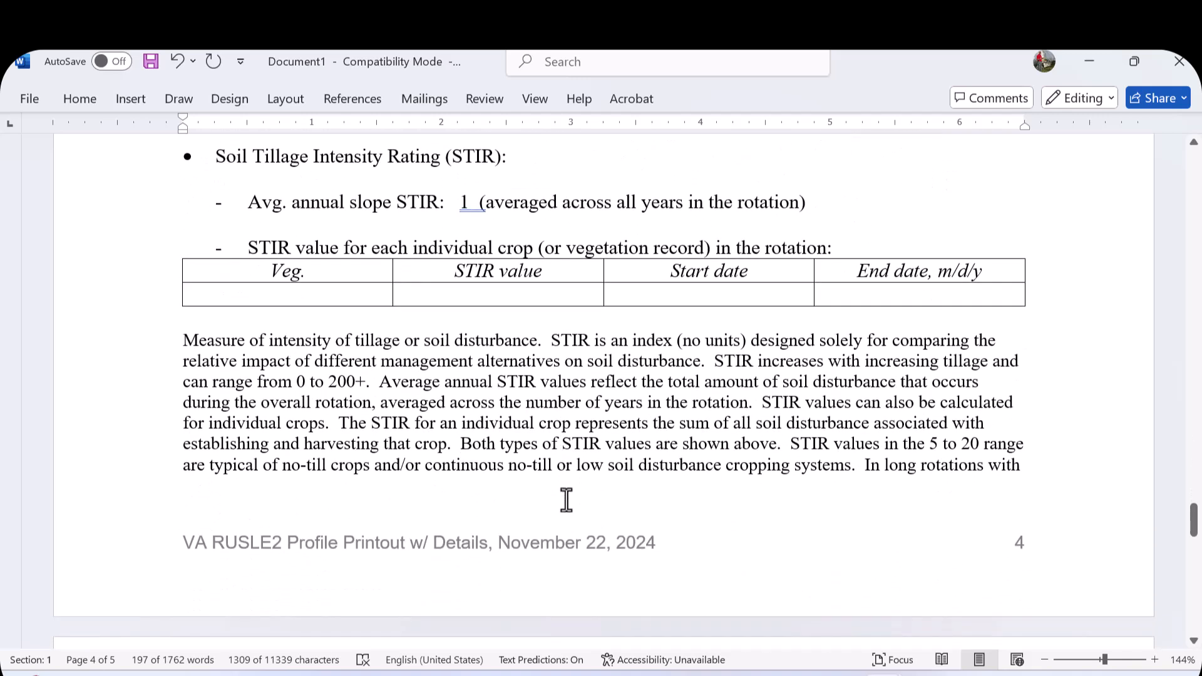
pyautogui.scroll(-3, 566, 498)
pyautogui.scroll(5, 566, 499)
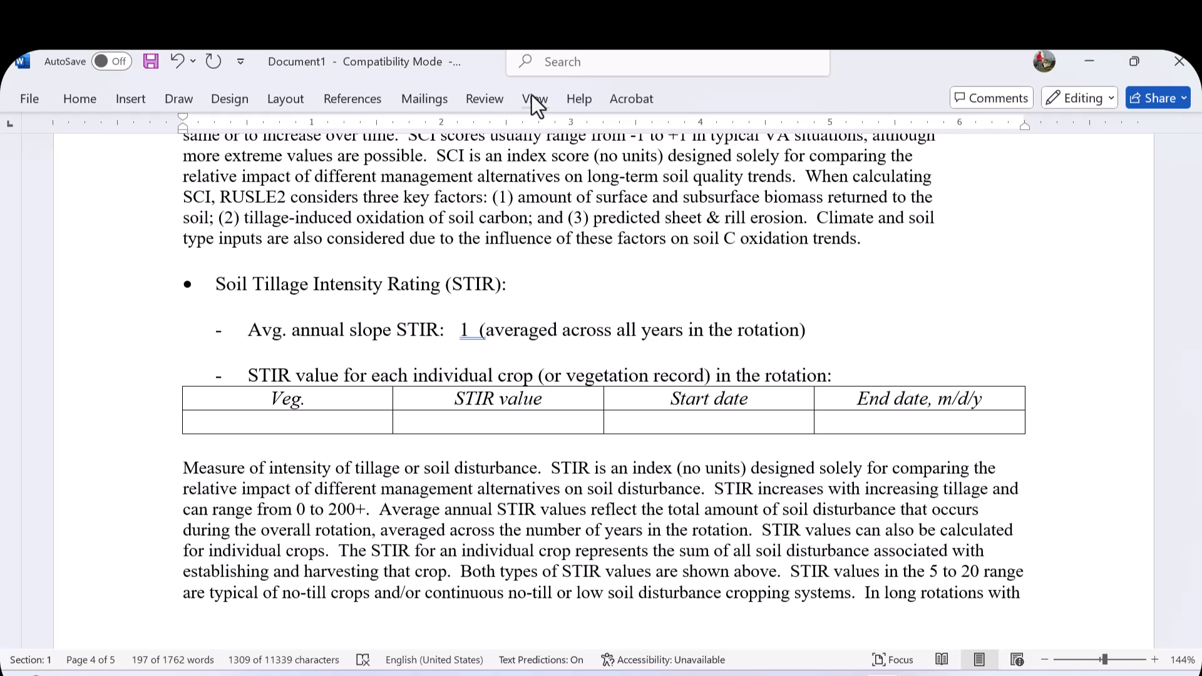
pyautogui.keyDown('ctrl'); pyautogui.scroll(-7, 1020, 551); pyautogui.keyUp('ctrl')
pyautogui.scroll(11, 1051, 426)
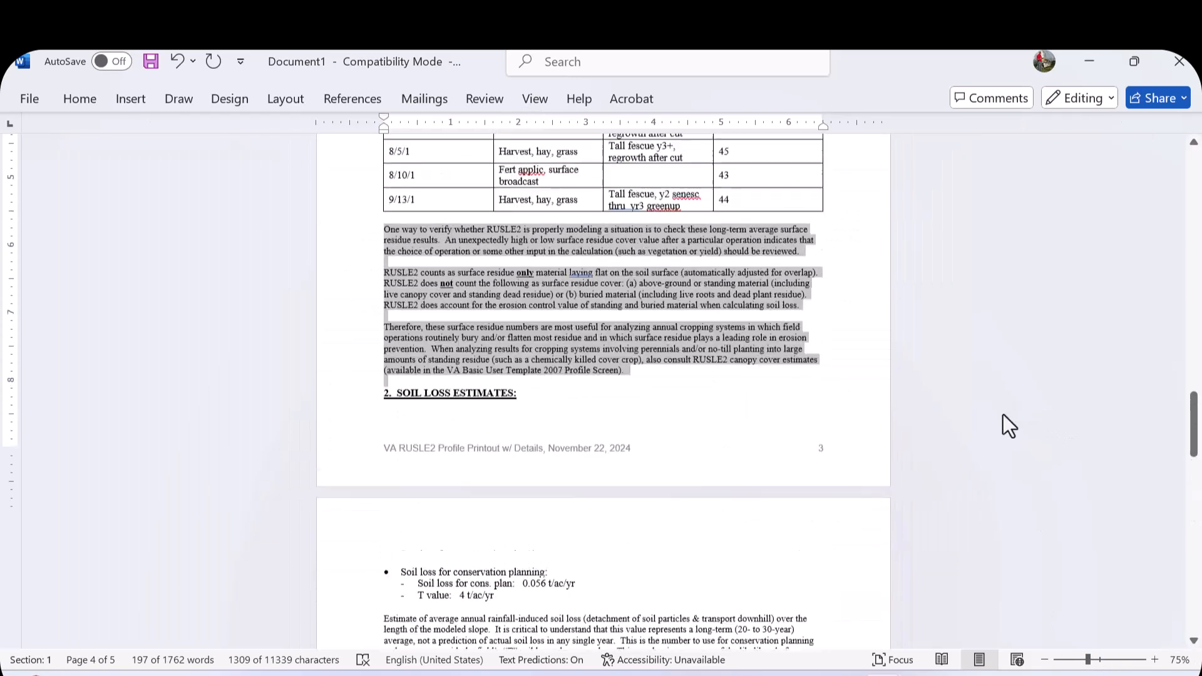
pyautogui.scroll(11, 1002, 415)
pyautogui.scroll(10, 979, 411)
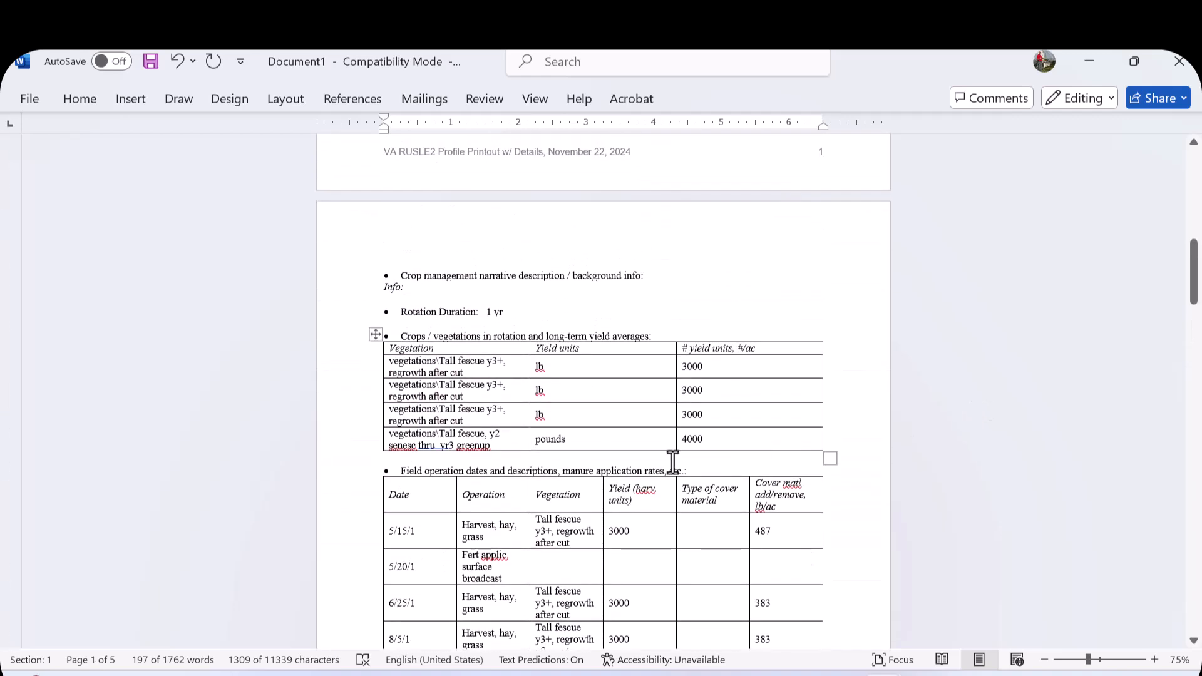
# - Copy the crop management details from Rotation Duration through the RUSLE2 management file name
pyautogui.click(672, 461)
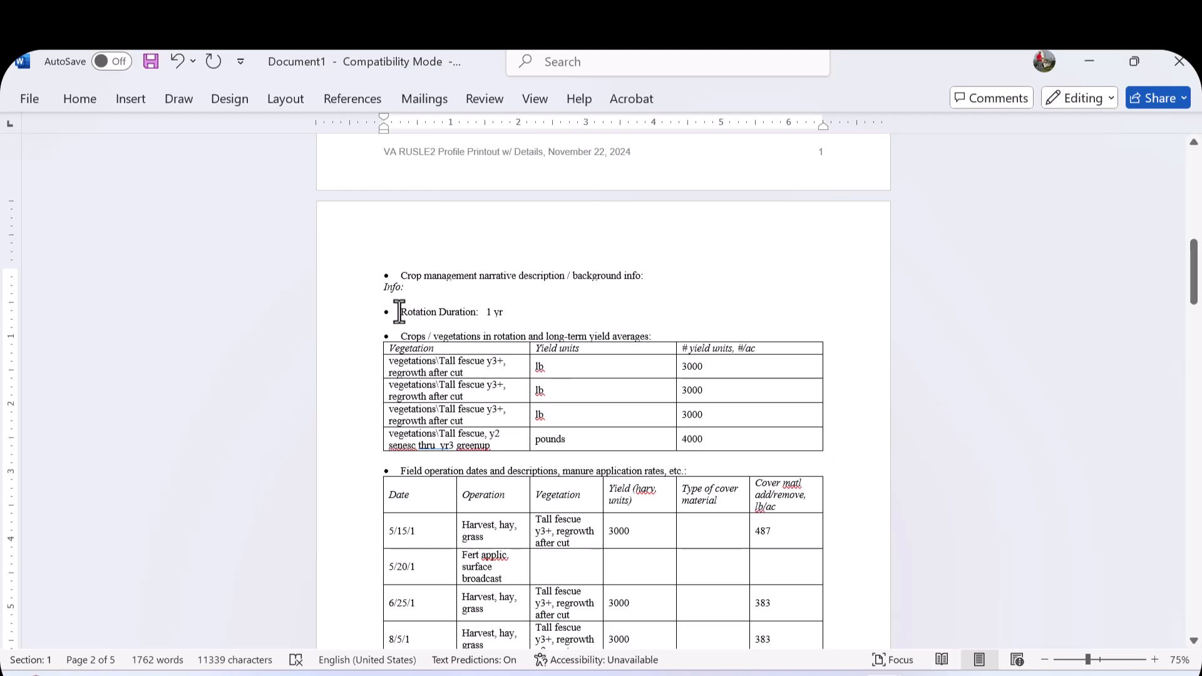
pyautogui.moveTo(405, 310); pyautogui.dragTo(488, 604)
pyautogui.rightClick(493, 315)
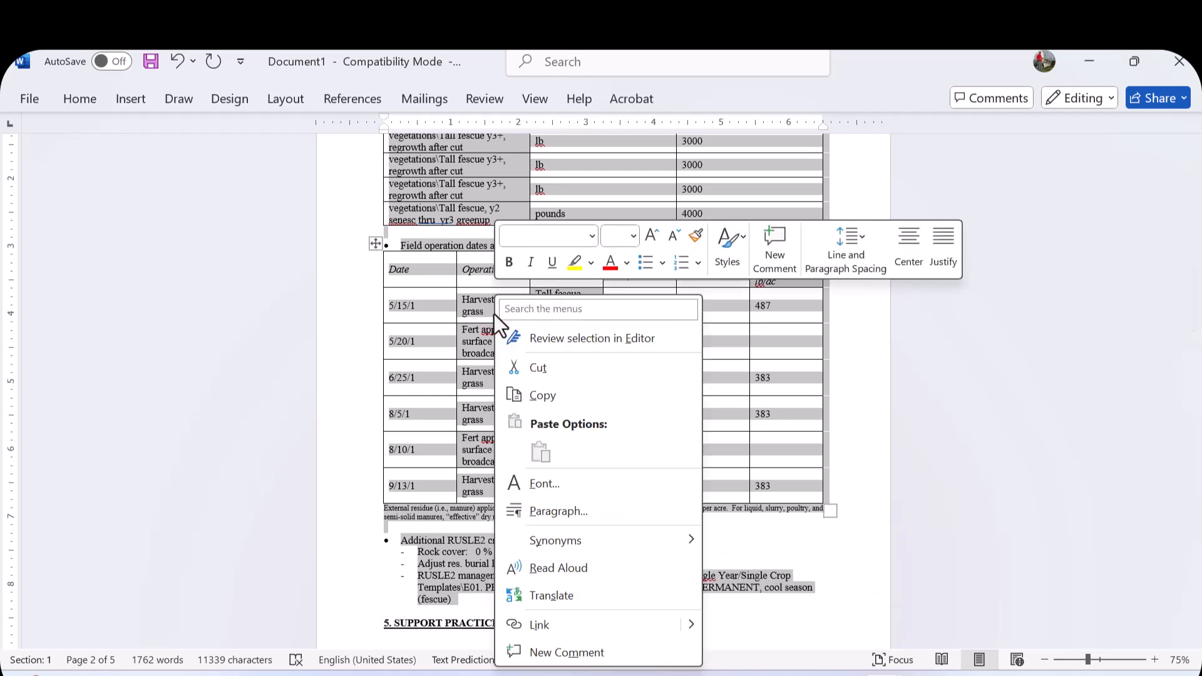
pyautogui.click(538, 397)
pyautogui.click(873, 590)
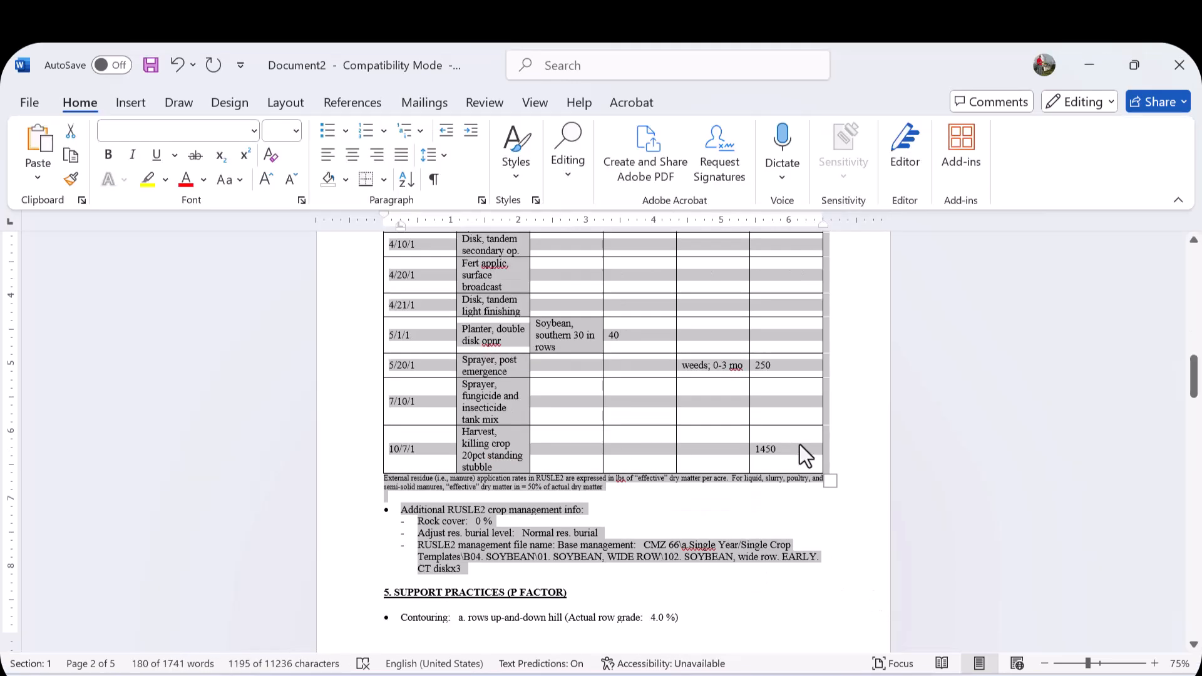
# - Switch to the 'Detailed printout of RUSLE2 plan demonstration w mgmt details' document
pyautogui.moveTo(854, 674)
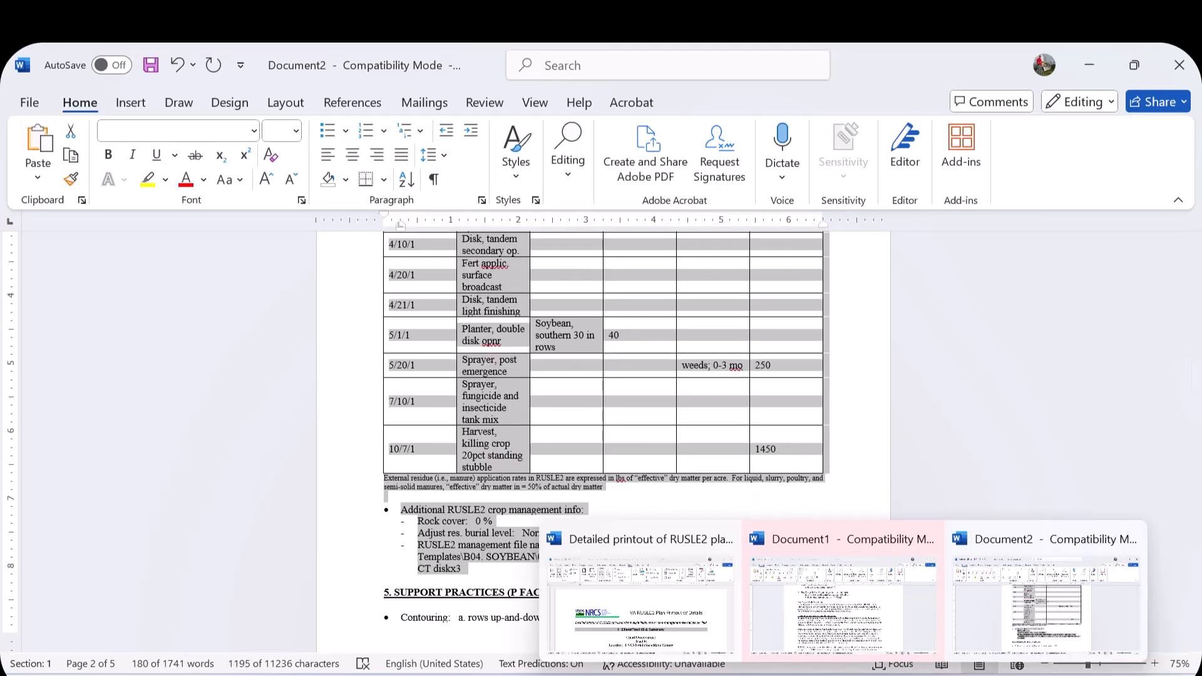
pyautogui.moveTo(674, 603)
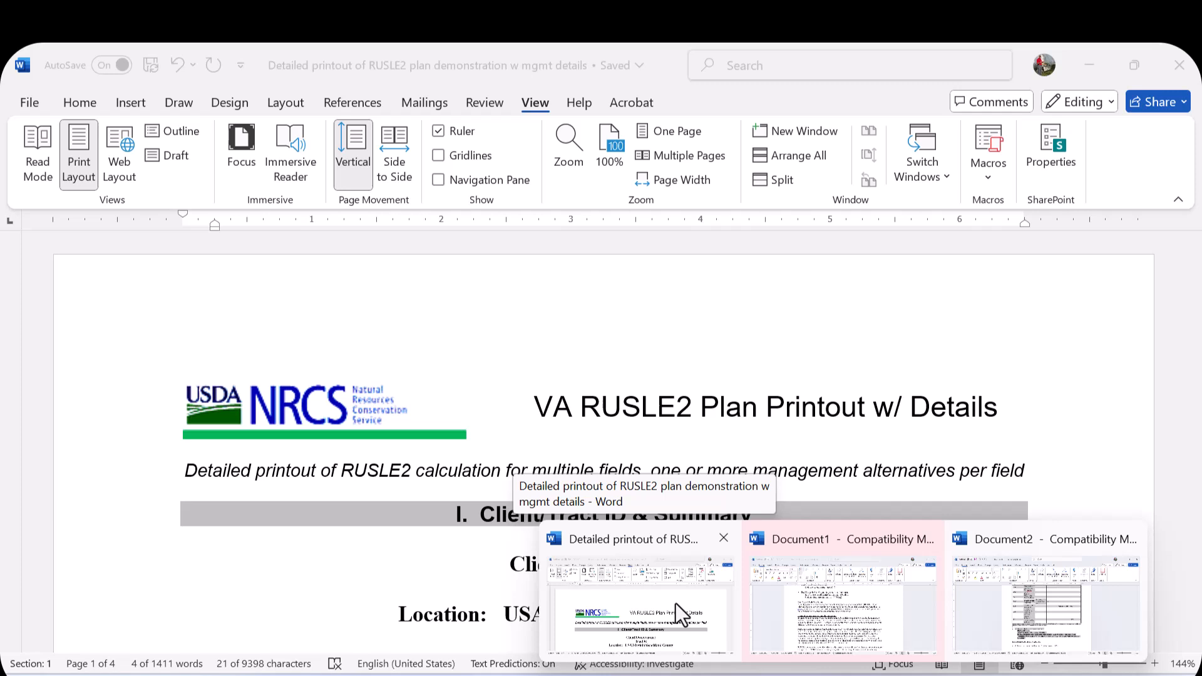
pyautogui.click(674, 603)
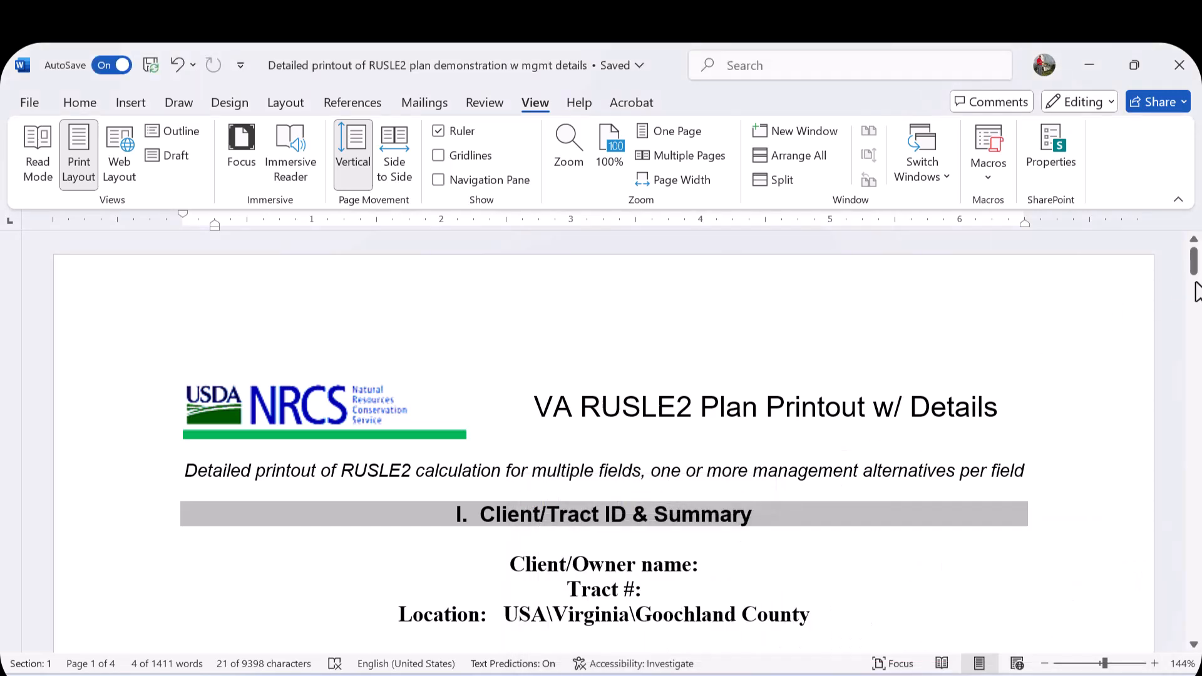
# - Paste the copied crop management details on a new line below the Baseline Grass Hay heading
pyautogui.moveTo(1194, 266); pyautogui.dragTo(1194, 463)
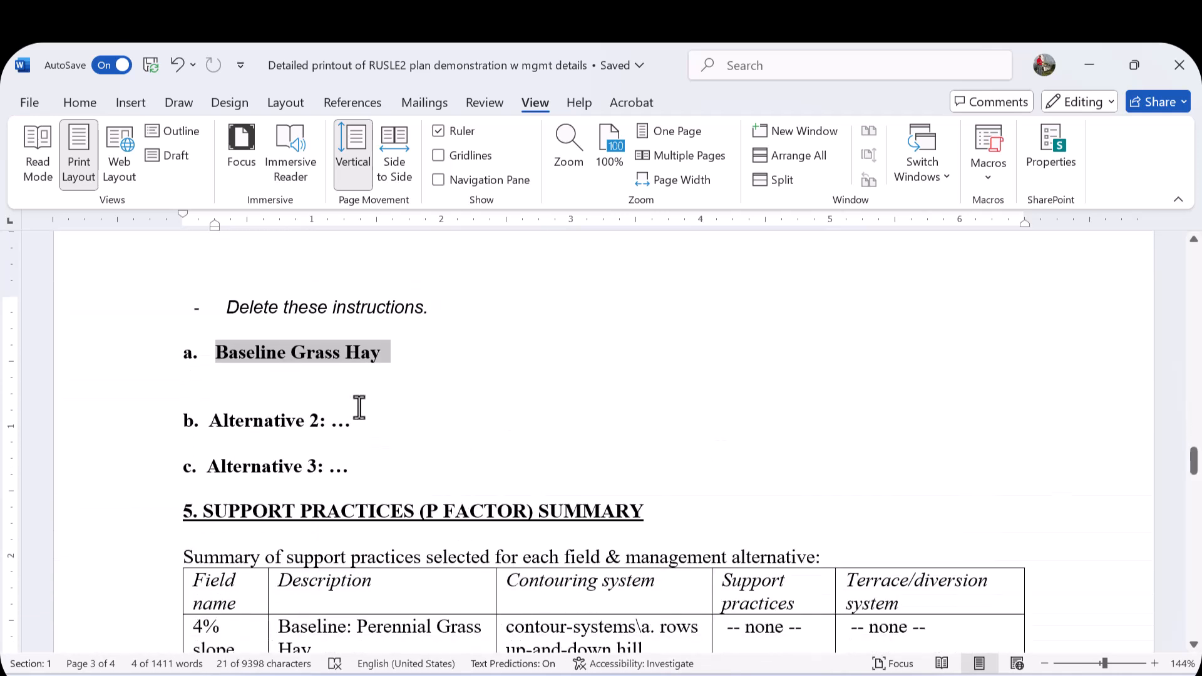
pyautogui.click(343, 393)
pyautogui.moveTo(383, 358); pyautogui.dragTo(214, 357)
pyautogui.click(220, 371)
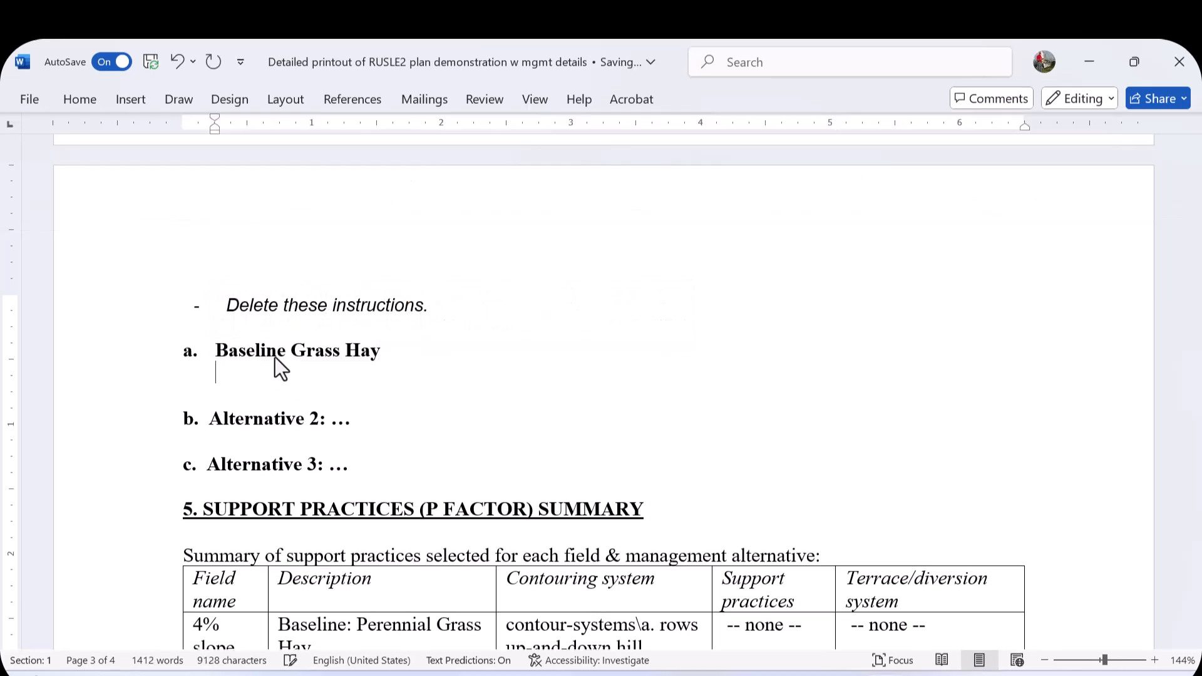
pyautogui.press('Return')
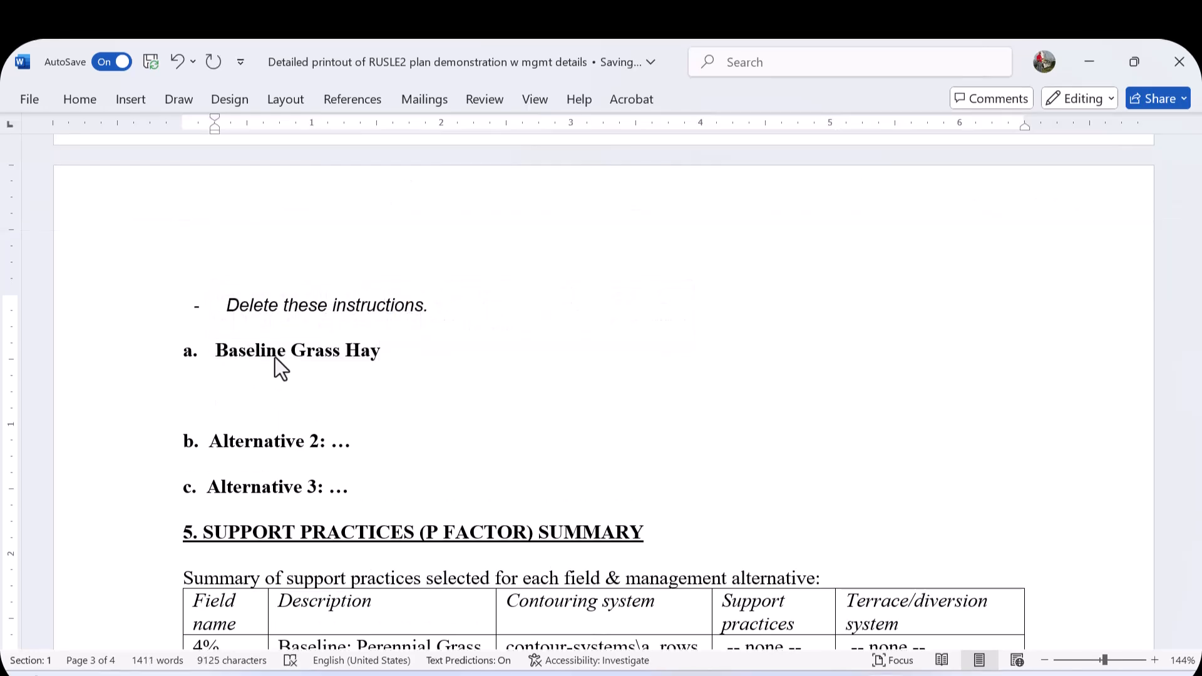
pyautogui.hotkey('ctrl', 'v')
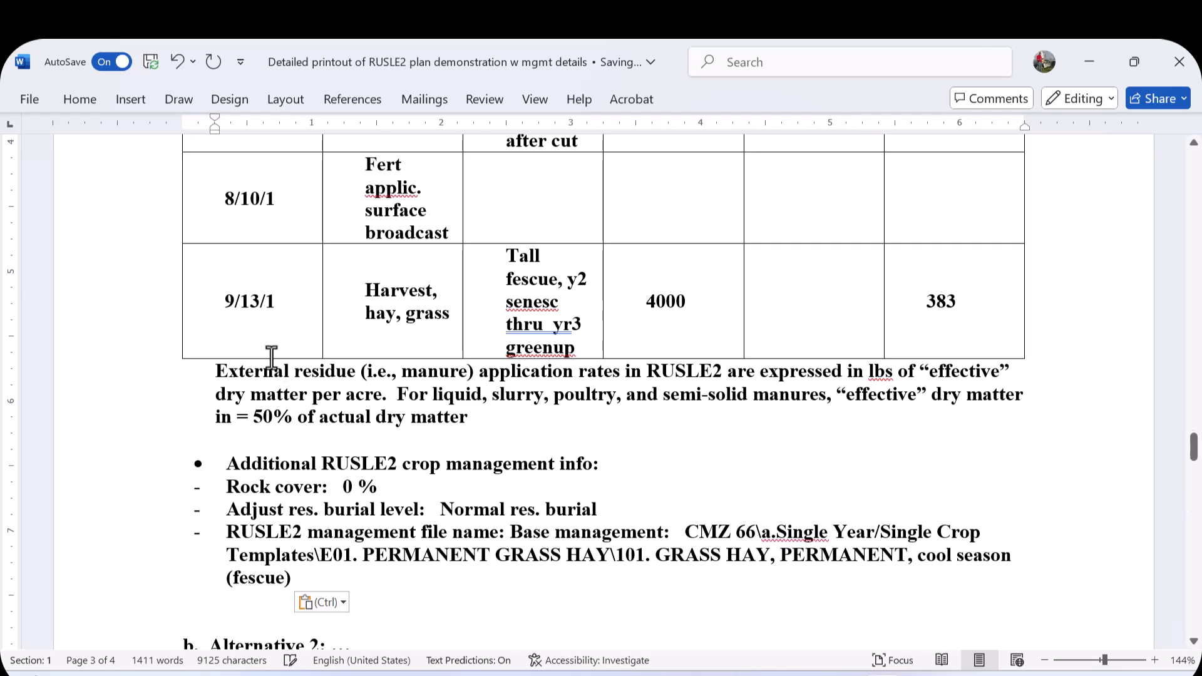
# - Remove the extra blank lines above and below the pasted baseline crop management details
pyautogui.scroll(1, 388, 326)
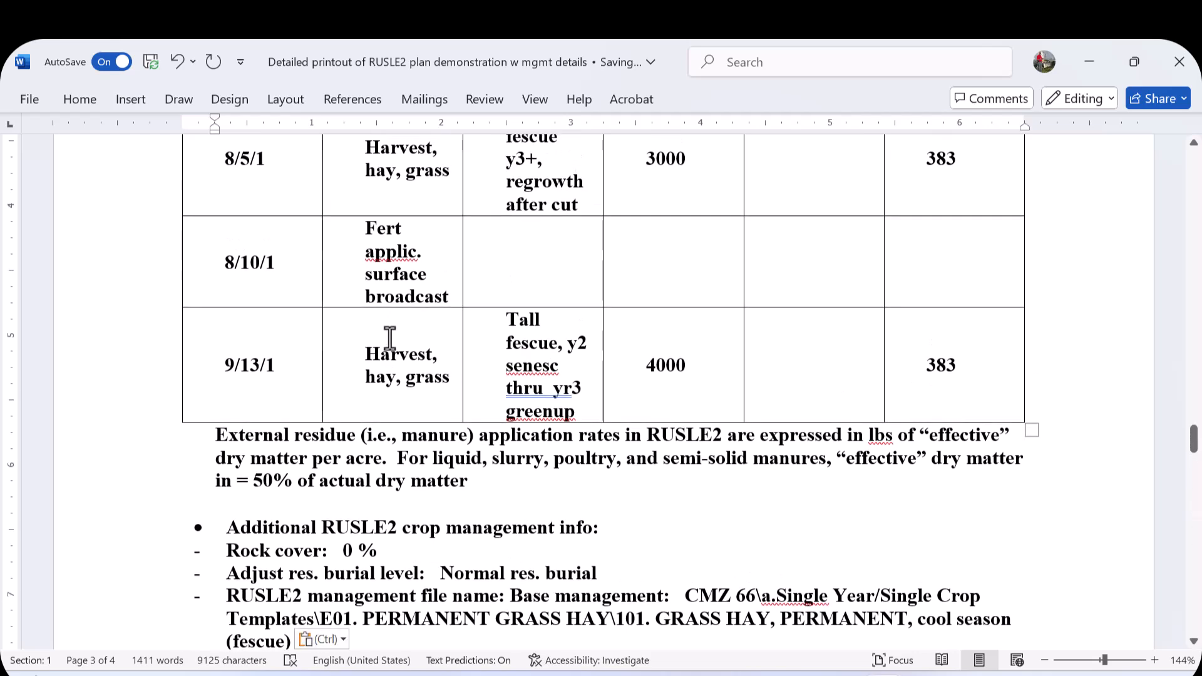
pyautogui.click(1084, 659)
pyautogui.scroll(3, 650, 319)
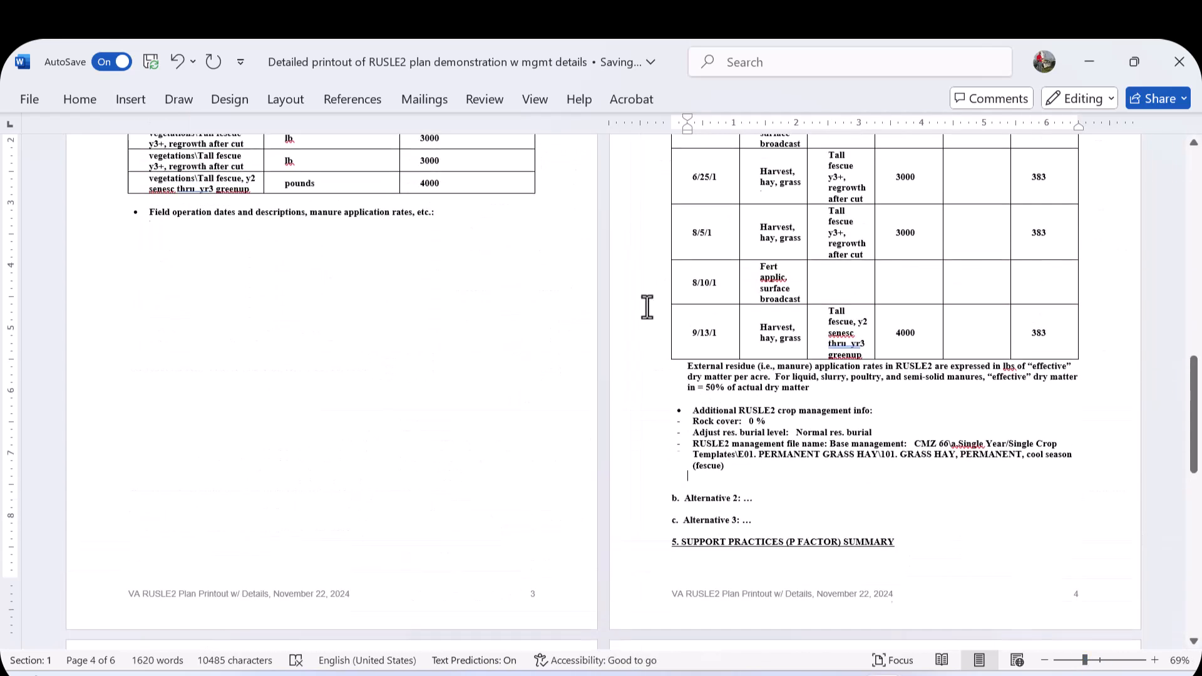
pyautogui.scroll(7, 646, 307)
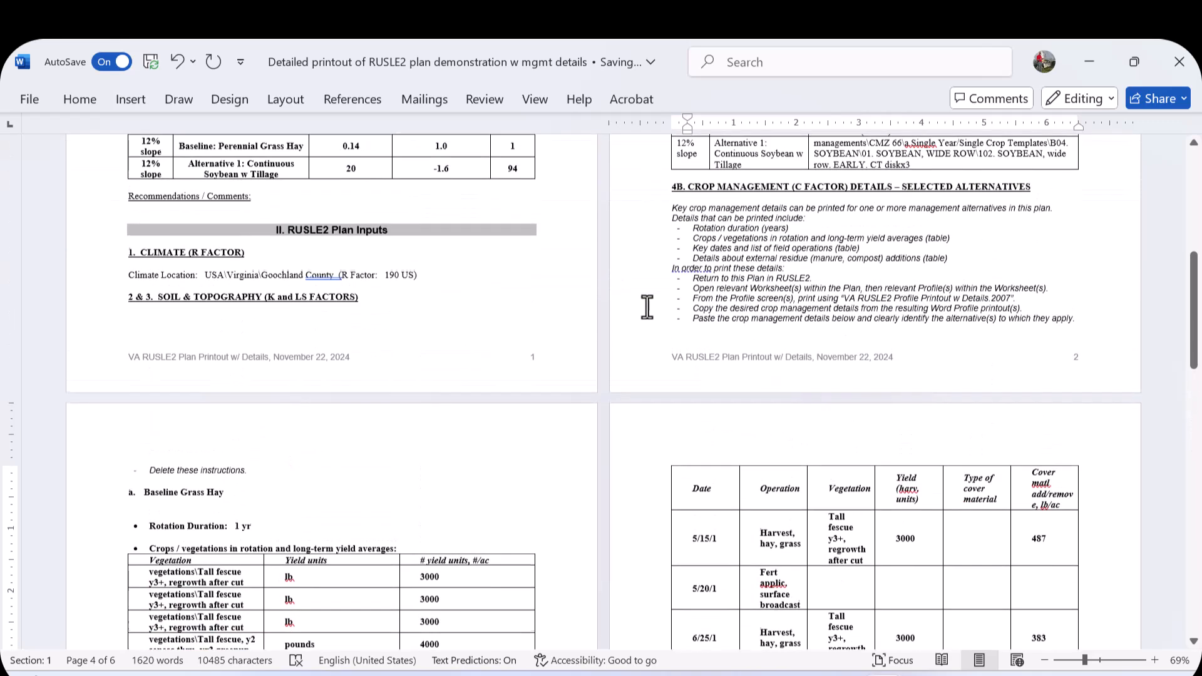
pyautogui.scroll(-4, 648, 306)
pyautogui.click(178, 333)
pyautogui.press('BackSpace')
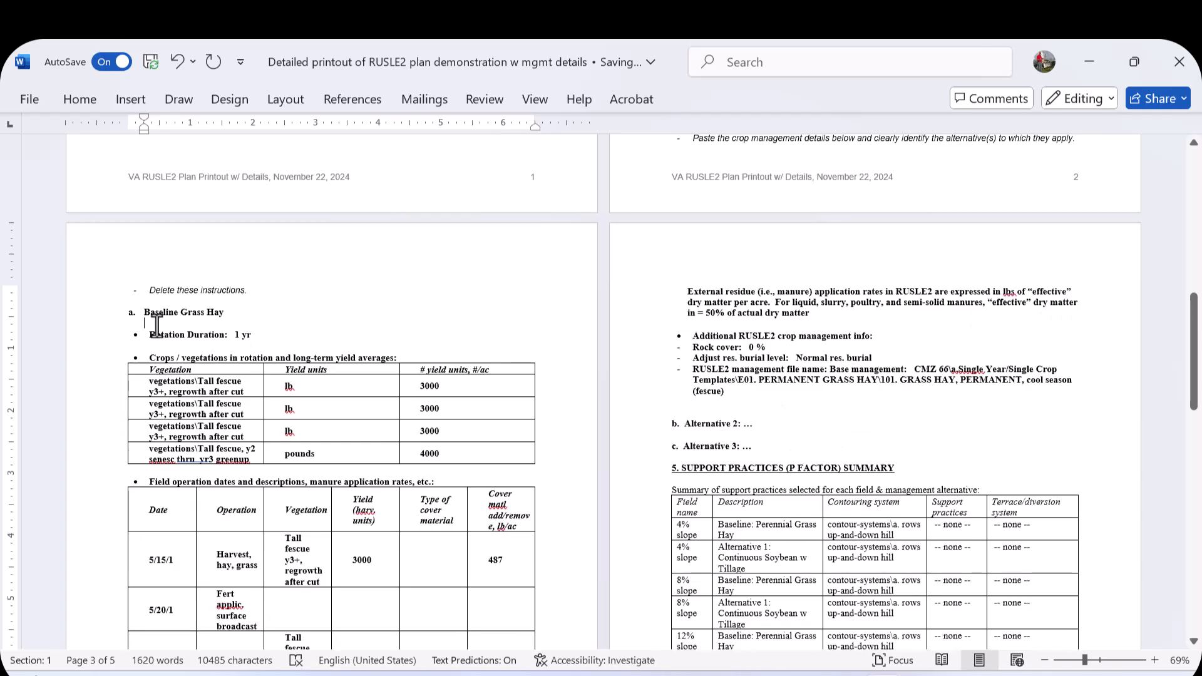
pyautogui.scroll(-4, 189, 334)
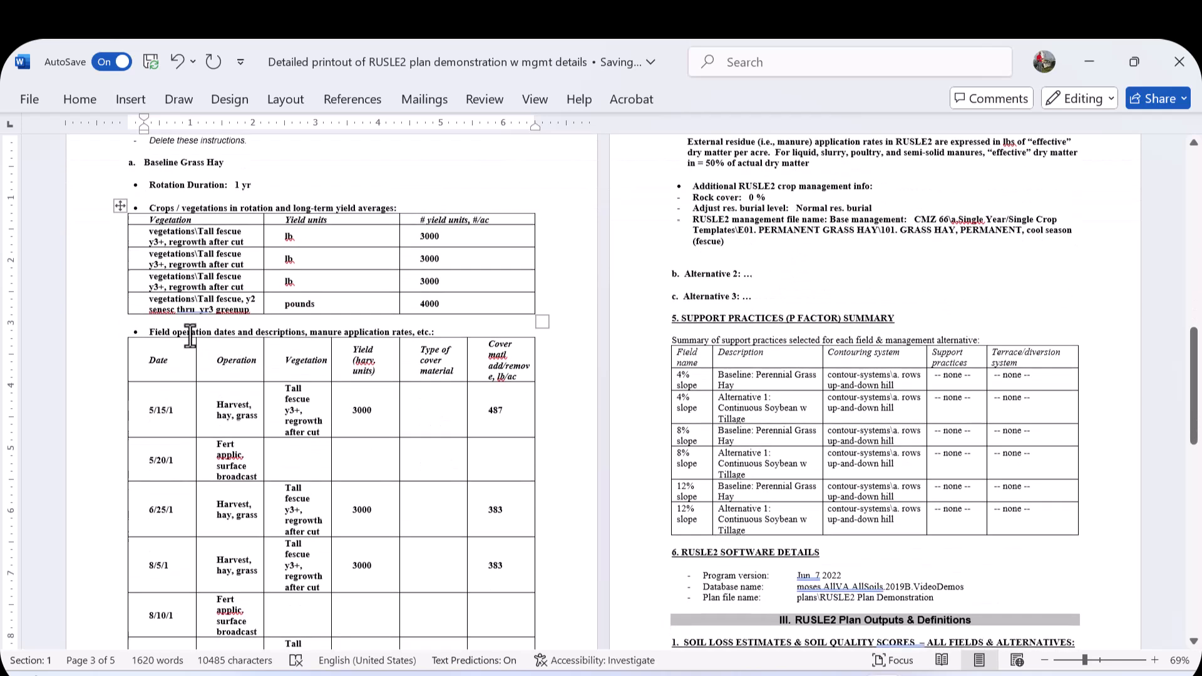
pyautogui.scroll(3, 189, 336)
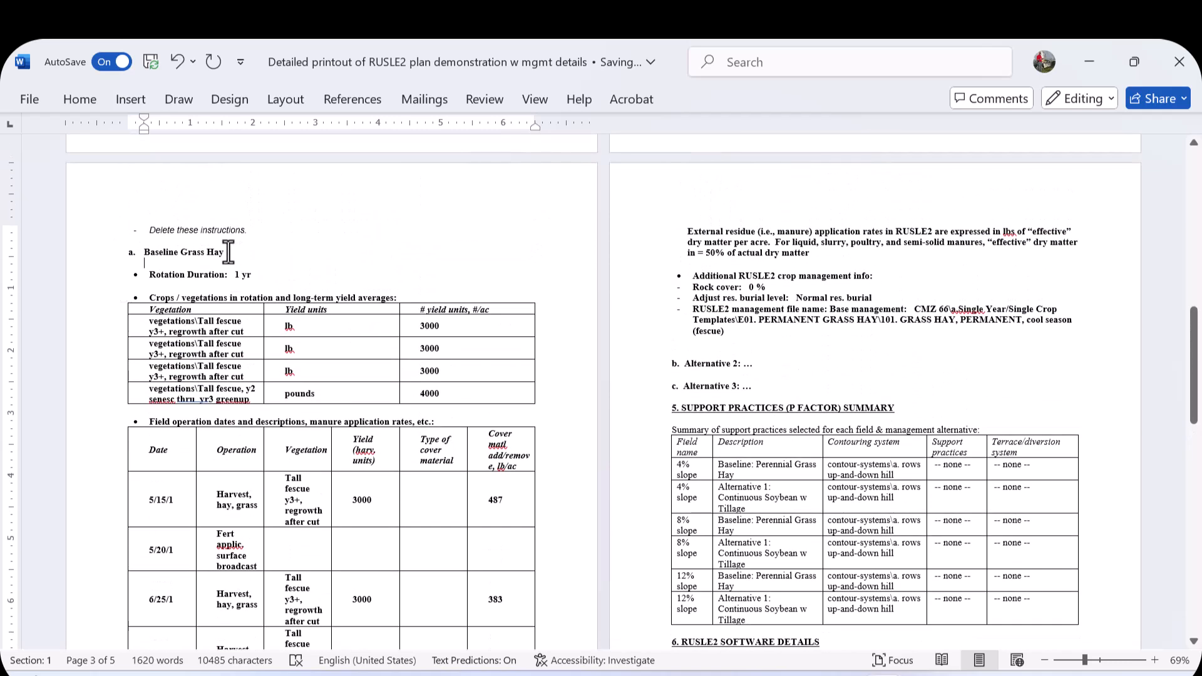
pyautogui.click(730, 348)
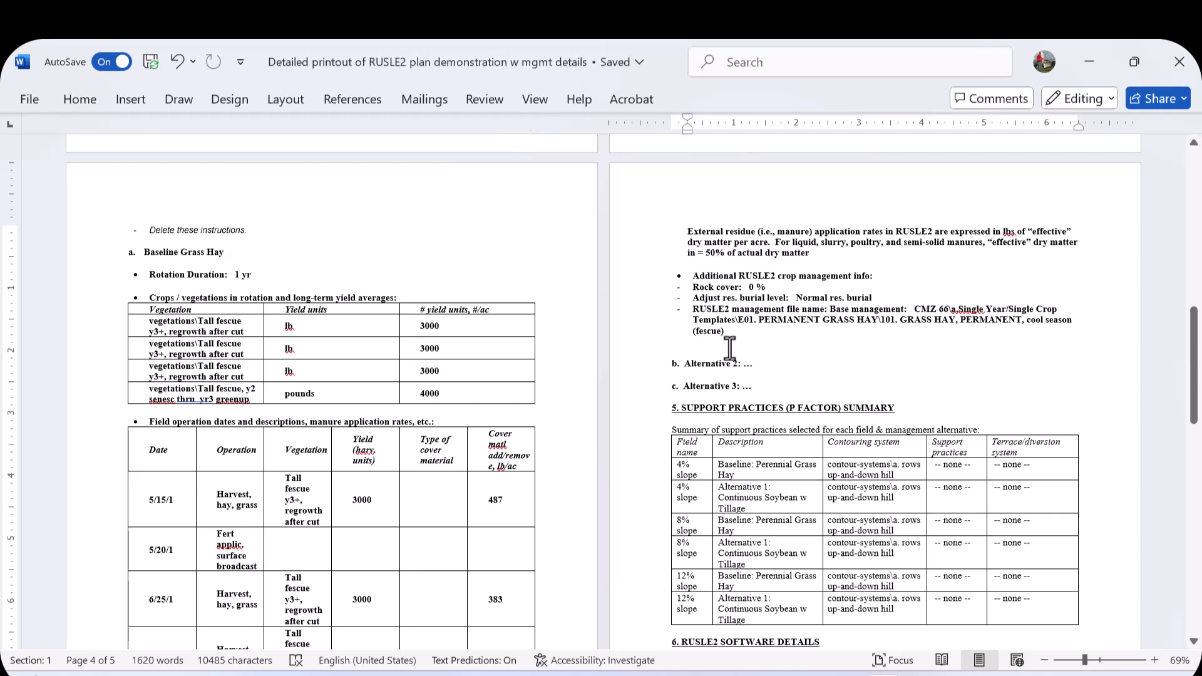
pyautogui.press('BackSpace')
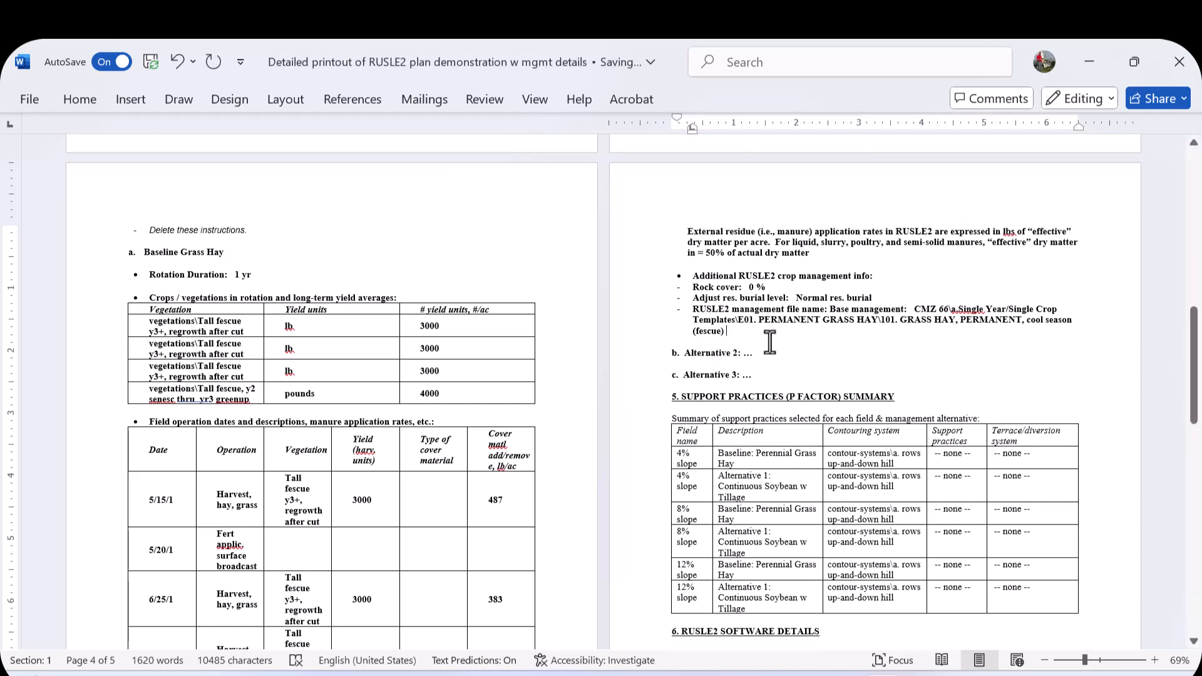
# - Rename the 'Alternative 2' heading to 'Alternative 1: Continuous Soybeans with Tillage'
pyautogui.doubleClick(747, 353)
pyautogui.press('BackSpace')
pyautogui.press('BackSpace')
pyautogui.press('BackSpace')
pyautogui.press('BackSpace')
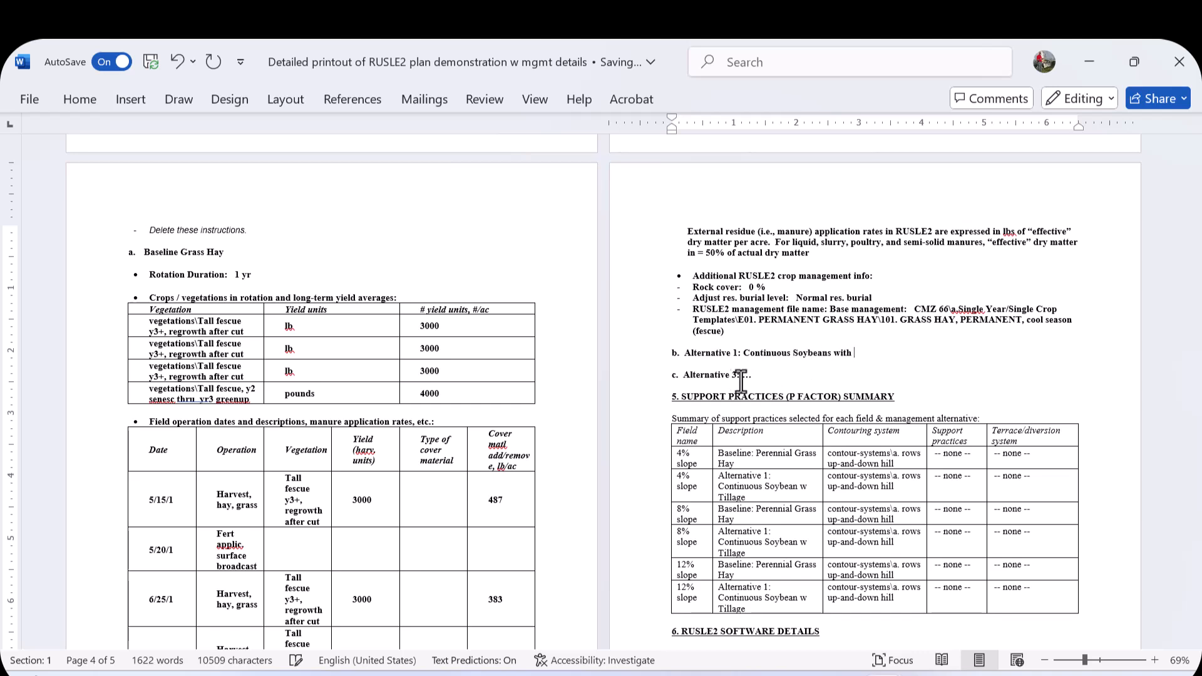
pyautogui.write('Tillage')
# - Delete the unused 'c. Alternative 3' heading line
pyautogui.tripleClick(678, 374)
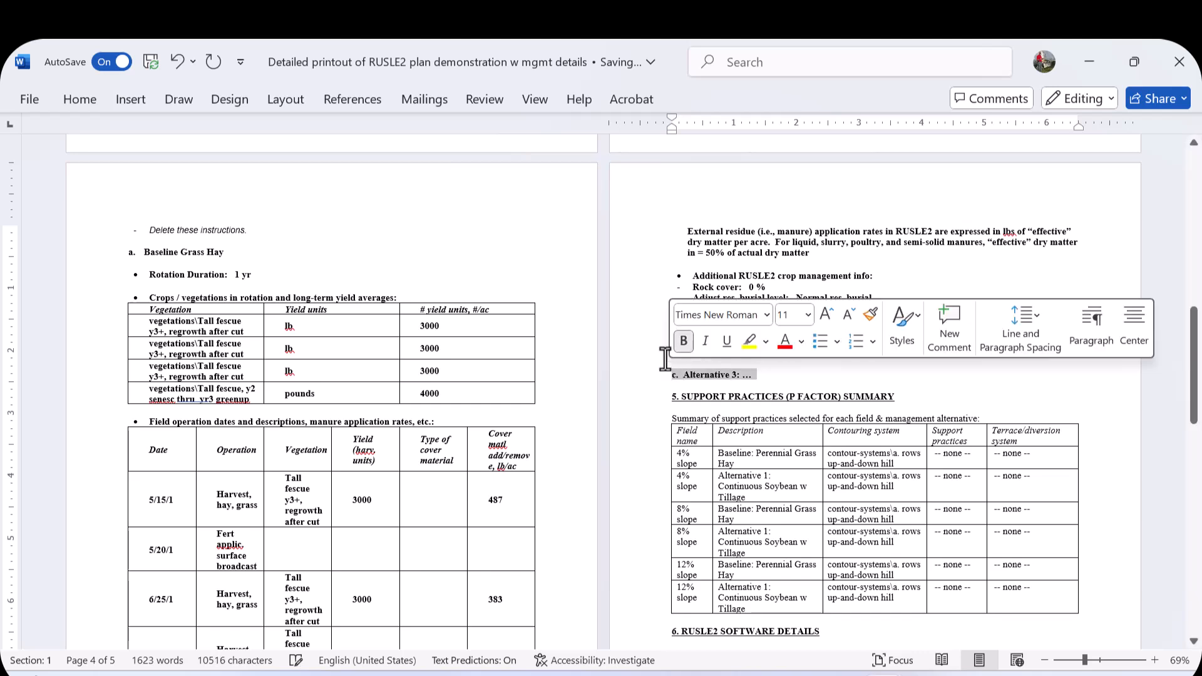
pyautogui.press('Delete')
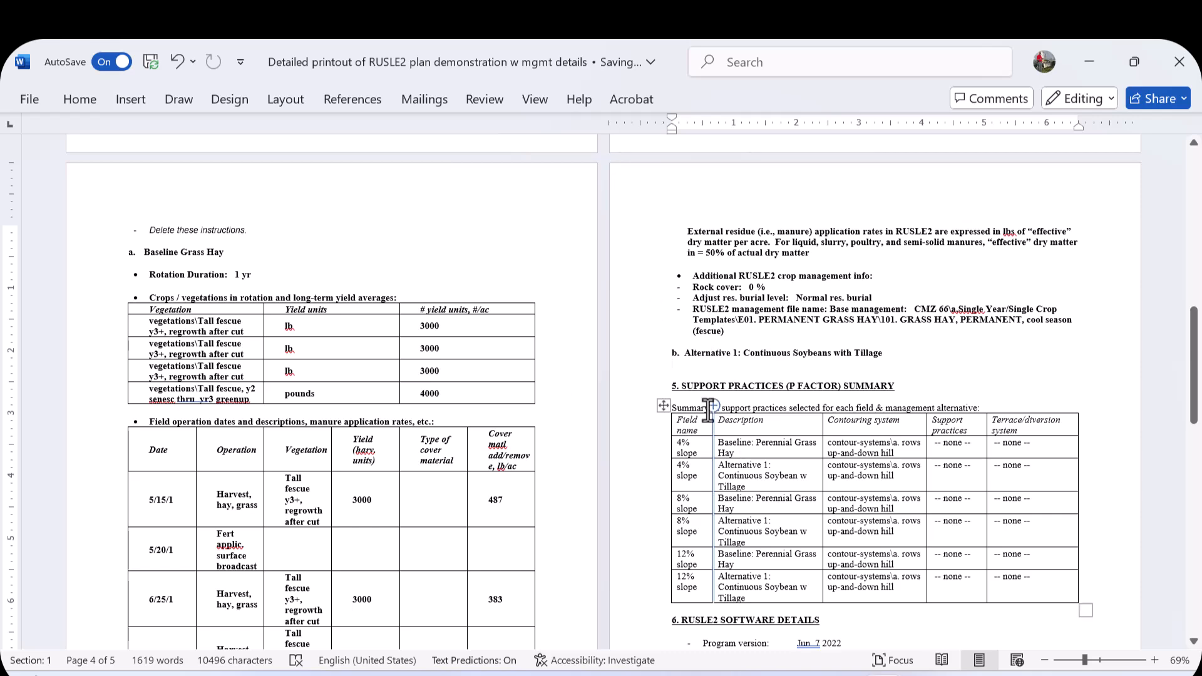
# - Open the RUSLE2 profile for the Alternative 1: Continuous Soybean w Tillage management row
pyautogui.click(1086, 70)
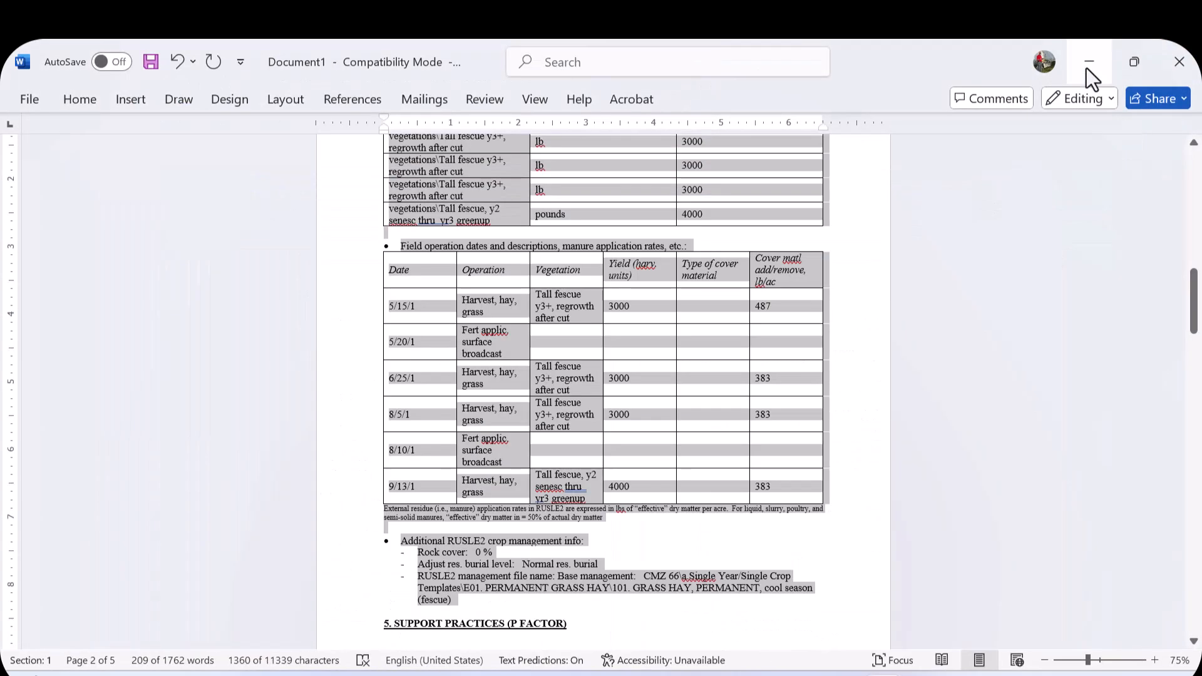
pyautogui.click(1088, 62)
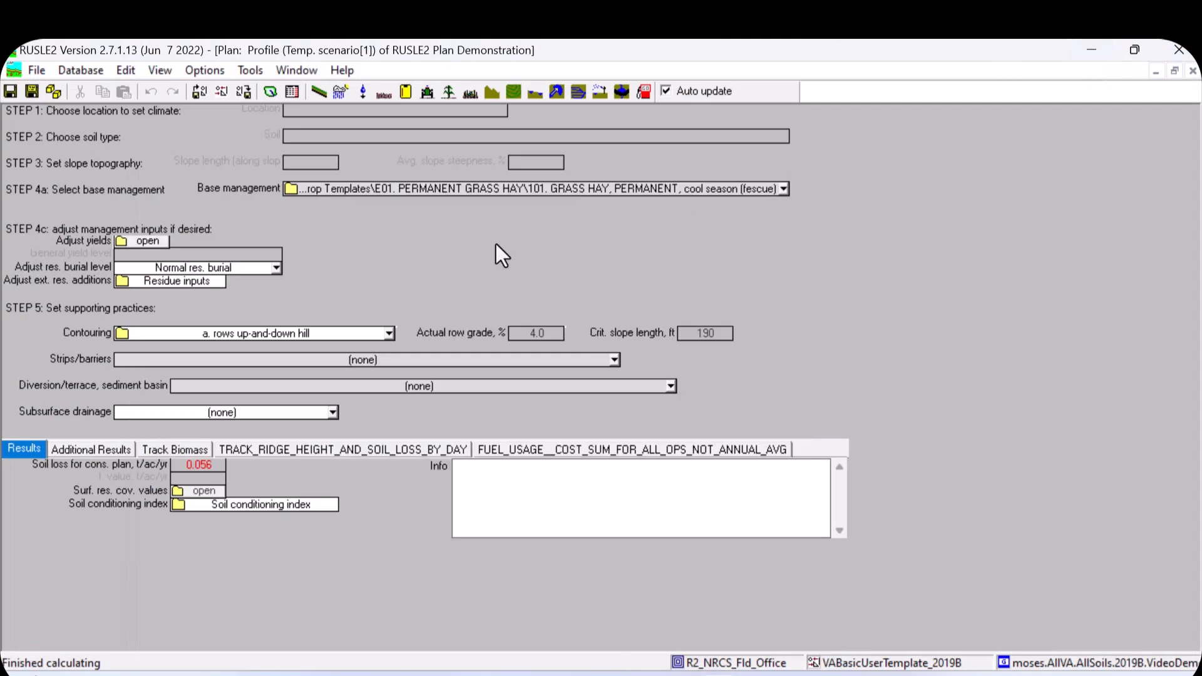
pyautogui.click(1193, 71)
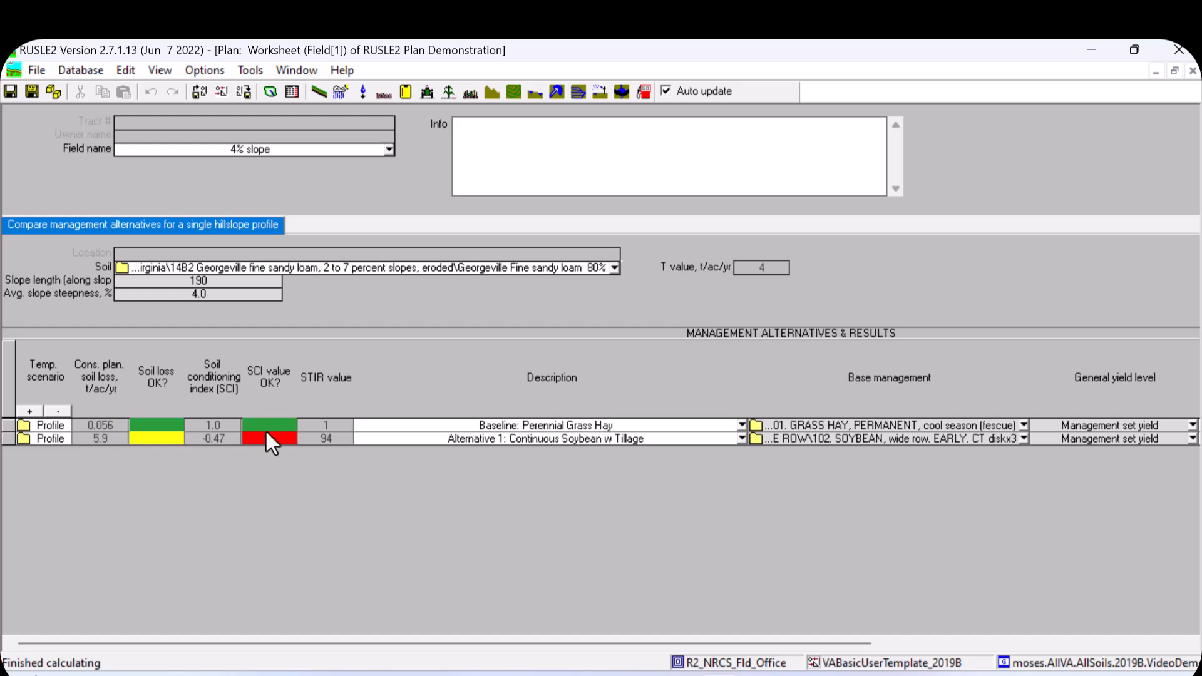
pyautogui.click(25, 439)
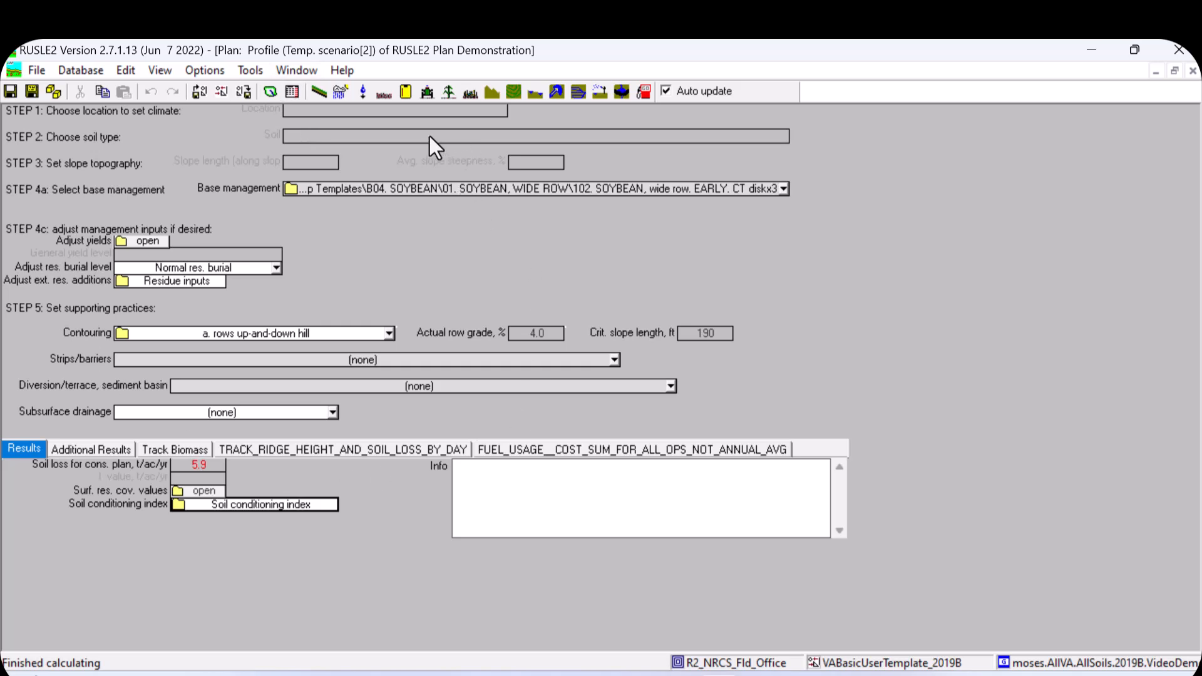
# - Print a report of the soybean profile using the 'VA Profile Printout w Details.2007r.pro' template
pyautogui.click(37, 70)
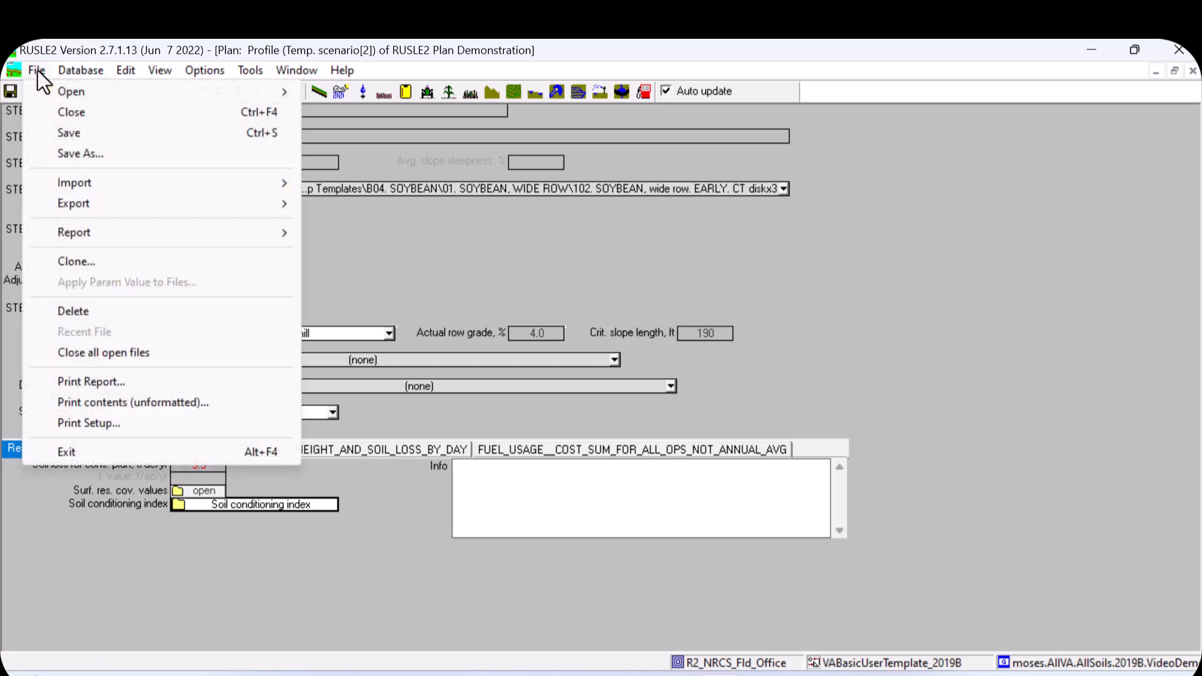
pyautogui.click(88, 380)
pyautogui.scroll(-3, 429, 401)
pyautogui.scroll(-1, 430, 401)
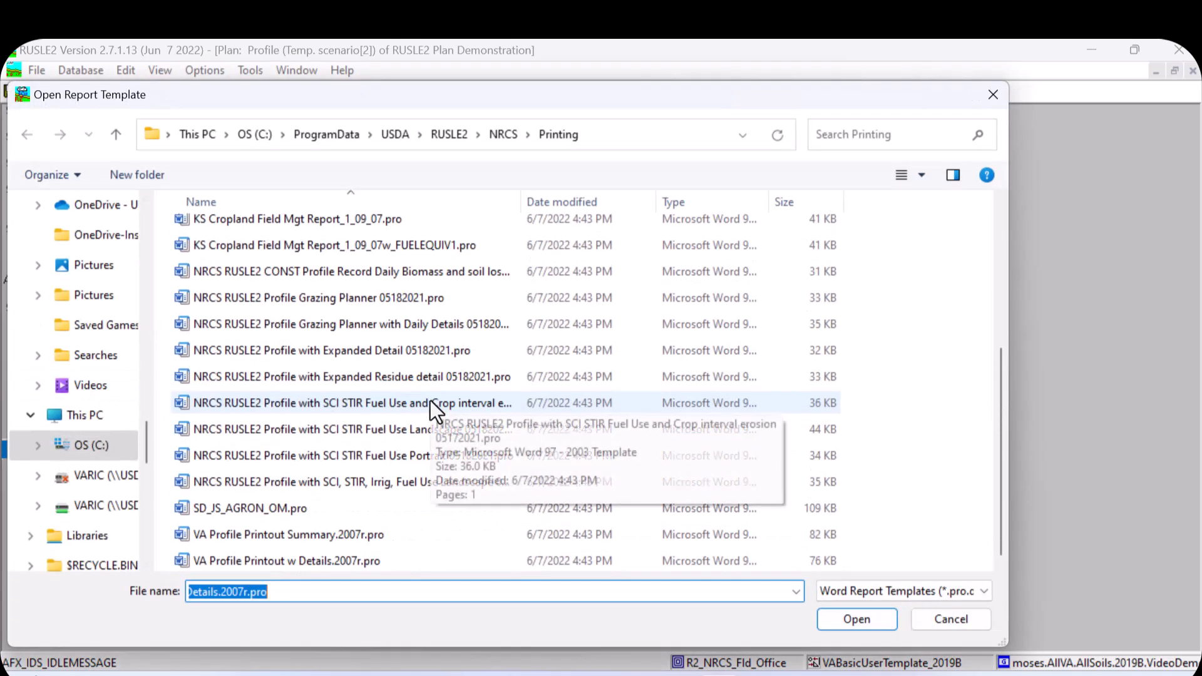
pyautogui.doubleClick(309, 565)
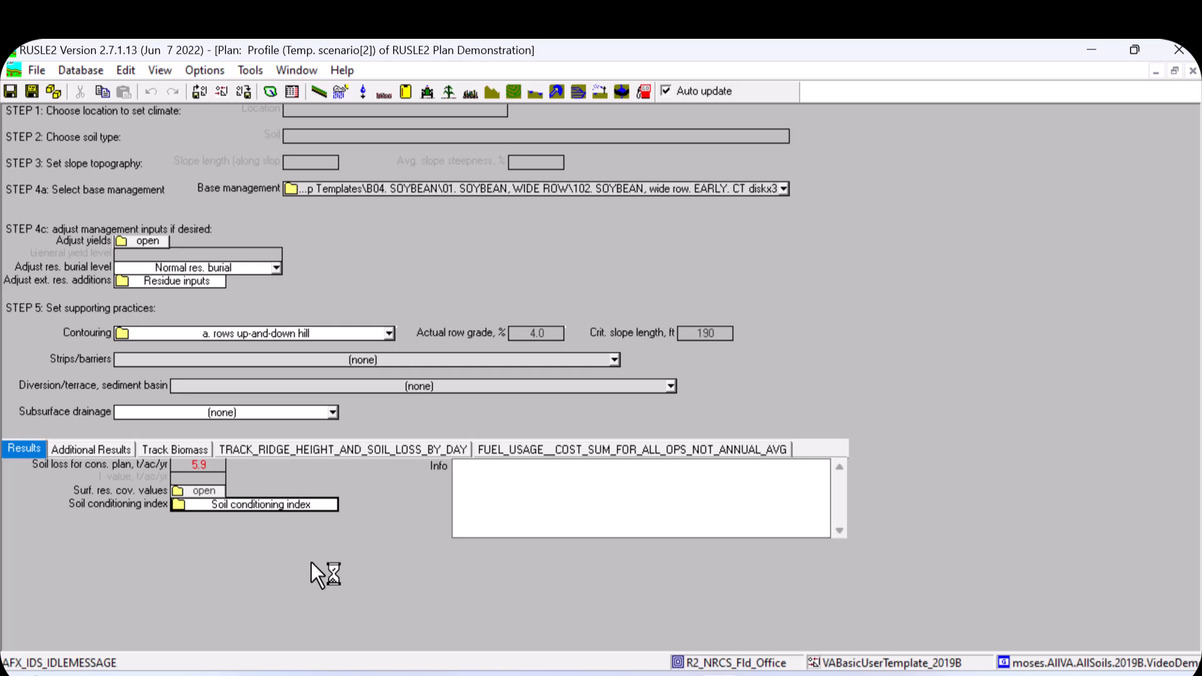
# - Switch to the newly generated Document2 soybean profile printout and scroll to its crop management section
pyautogui.click(911, 674)
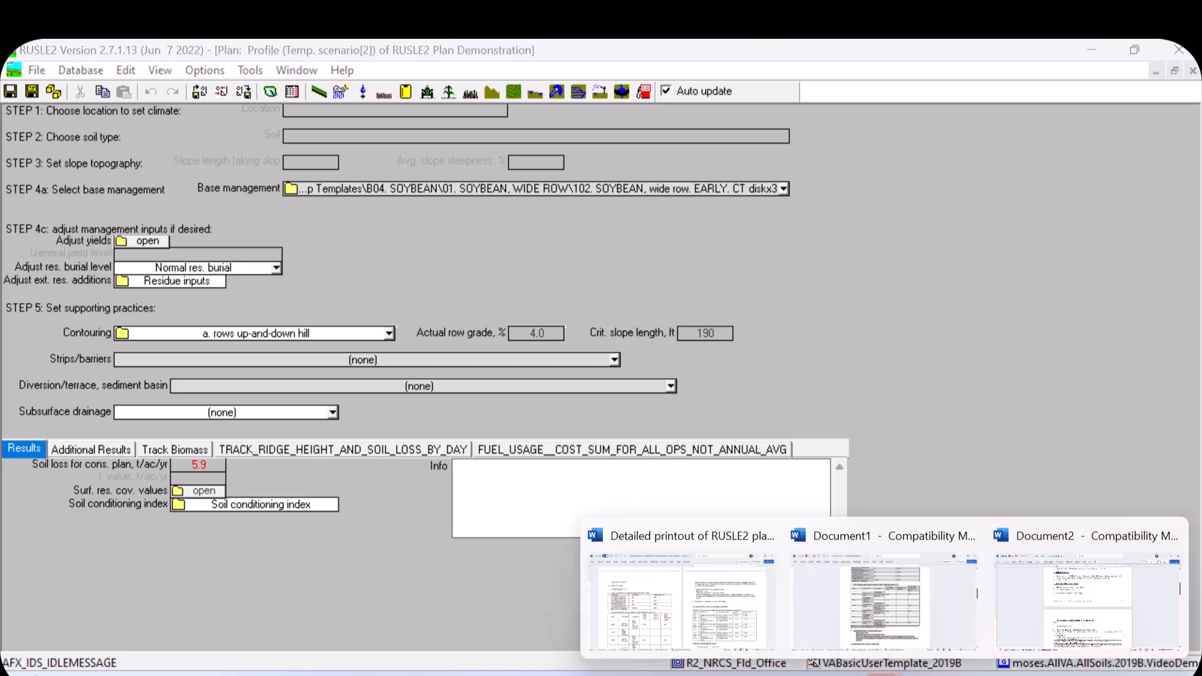
pyautogui.click(1007, 622)
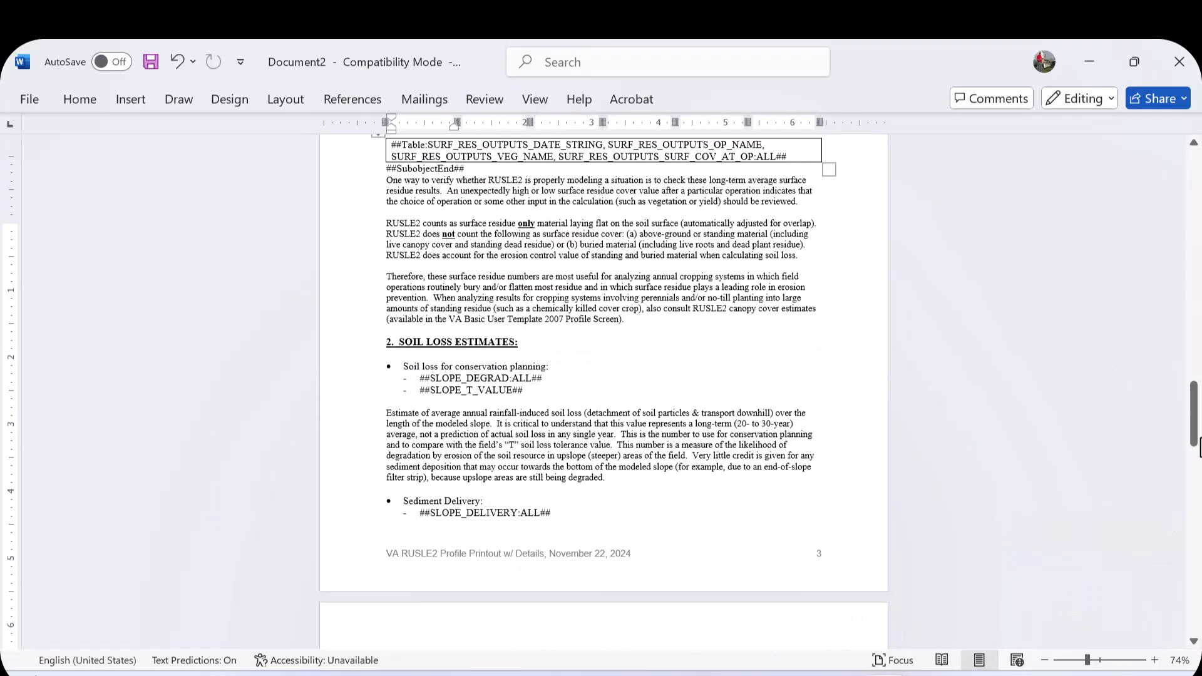
pyautogui.moveTo(1193, 443); pyautogui.dragTo(1166, 285)
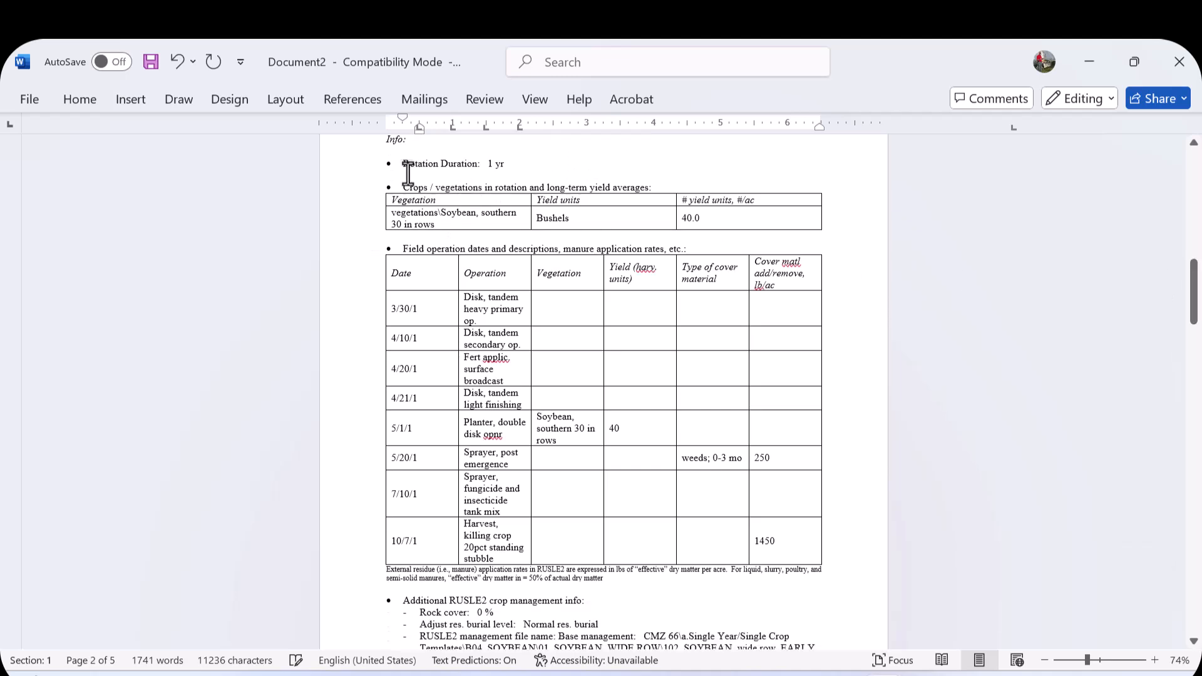
# - Copy the soybean crop management details from Rotation Duration through the RUSLE2 management file name
pyautogui.moveTo(393, 153); pyautogui.dragTo(422, 213)
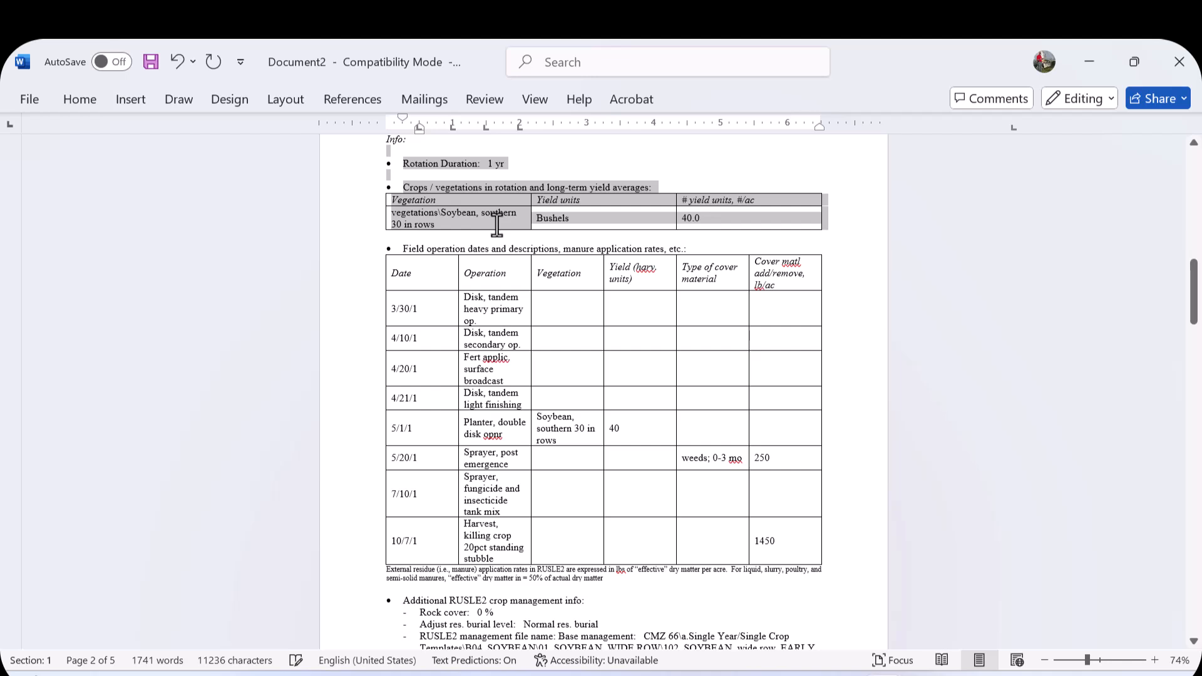
pyautogui.moveTo(533, 231); pyautogui.dragTo(504, 544)
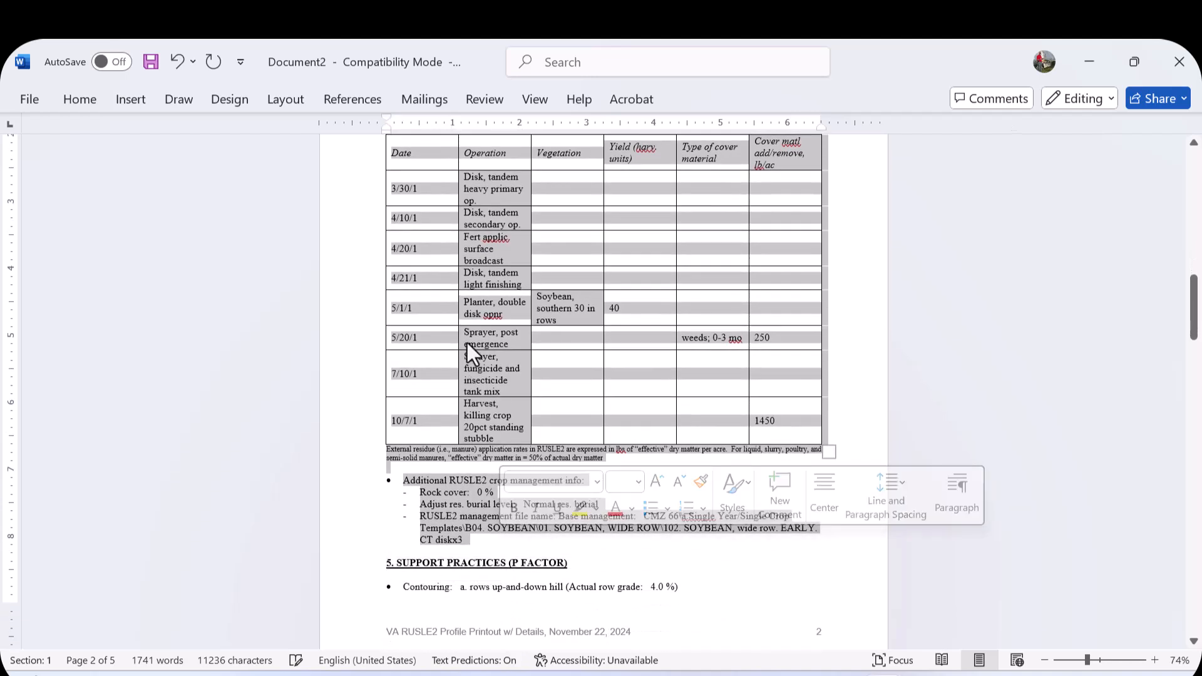
pyautogui.rightClick(472, 287)
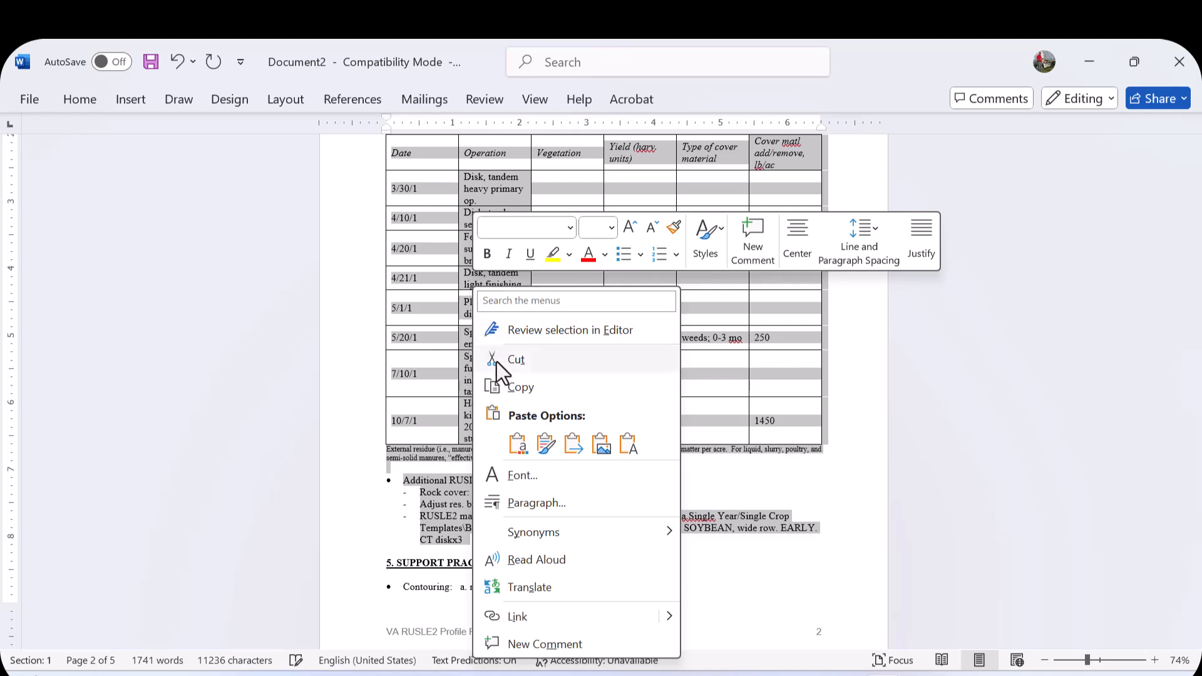
pyautogui.click(508, 395)
# - Paste the soybean crop management details below the Alternative 1 heading in the detailed plan printout
pyautogui.moveTo(807, 672)
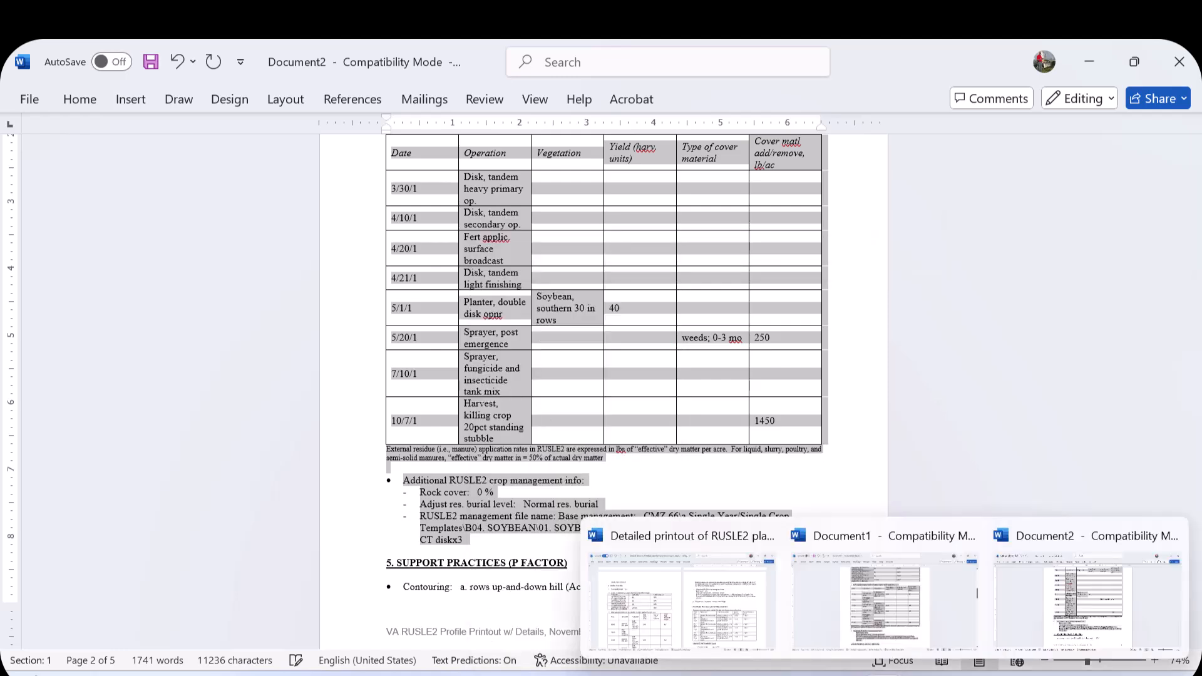
pyautogui.click(720, 606)
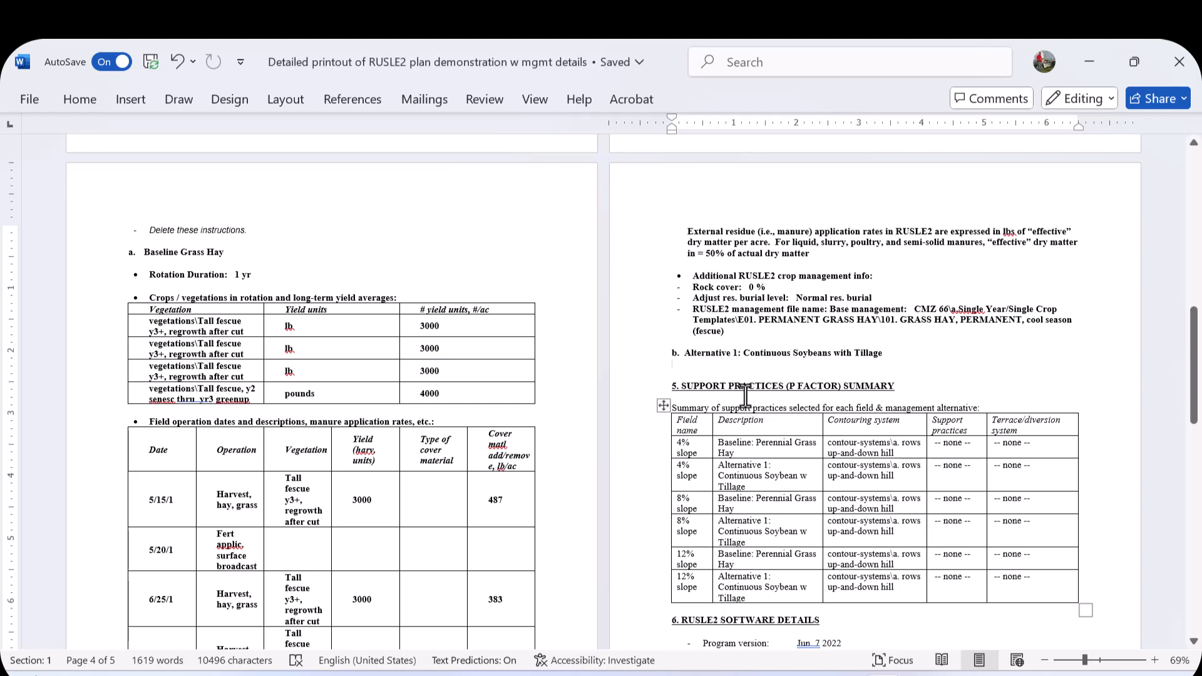
pyautogui.click(674, 367)
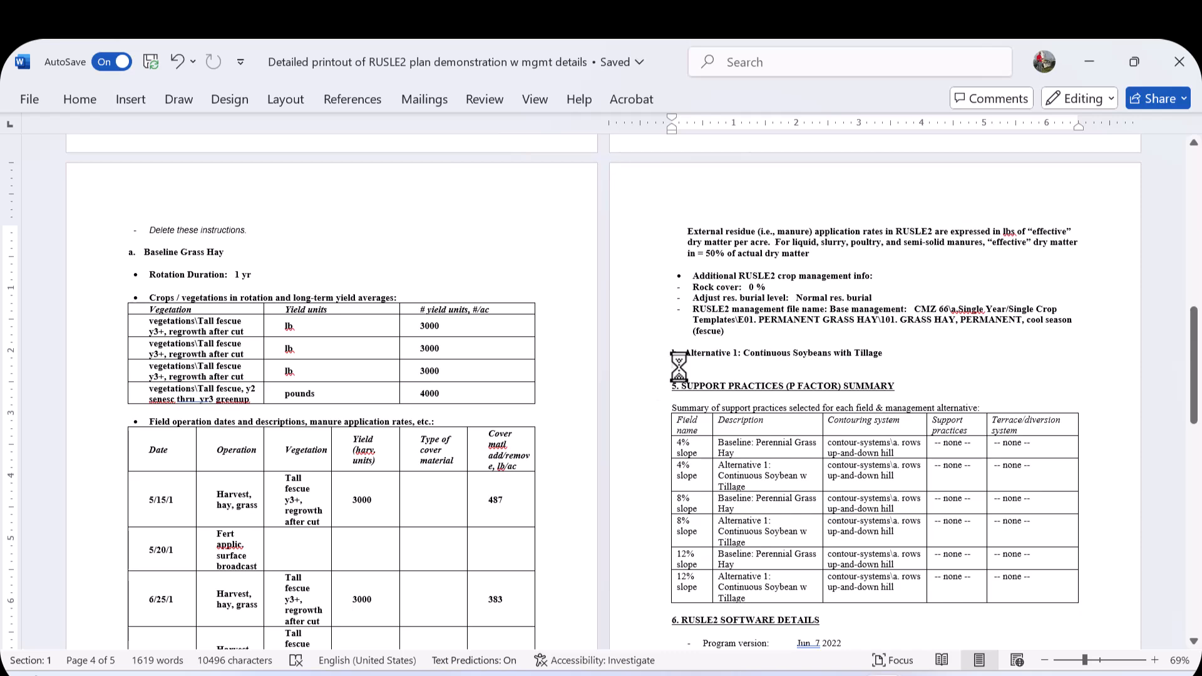
pyautogui.hotkey('ctrl', 'v')
# - Shade the two 8% slope rows of the output summary table with a light gray fill
pyautogui.scroll(-5, 801, 463)
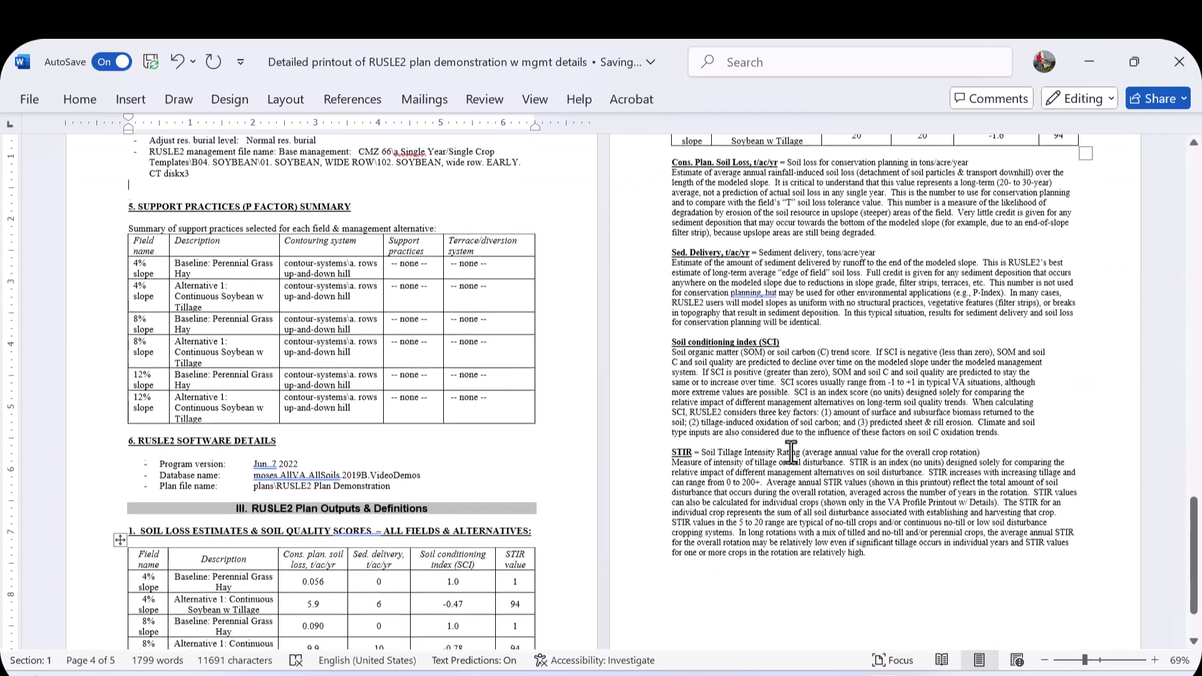
pyautogui.moveTo(1193, 563); pyautogui.dragTo(1172, 247)
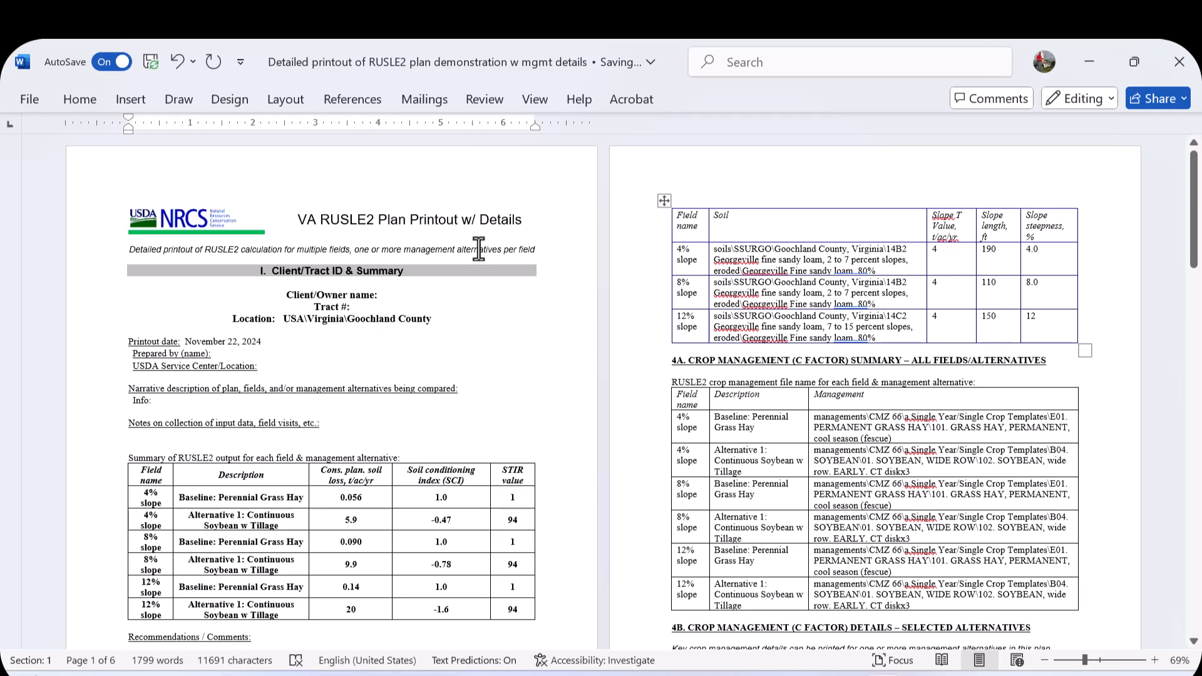
pyautogui.scroll(-1, 449, 383)
pyautogui.scroll(-1, 449, 383)
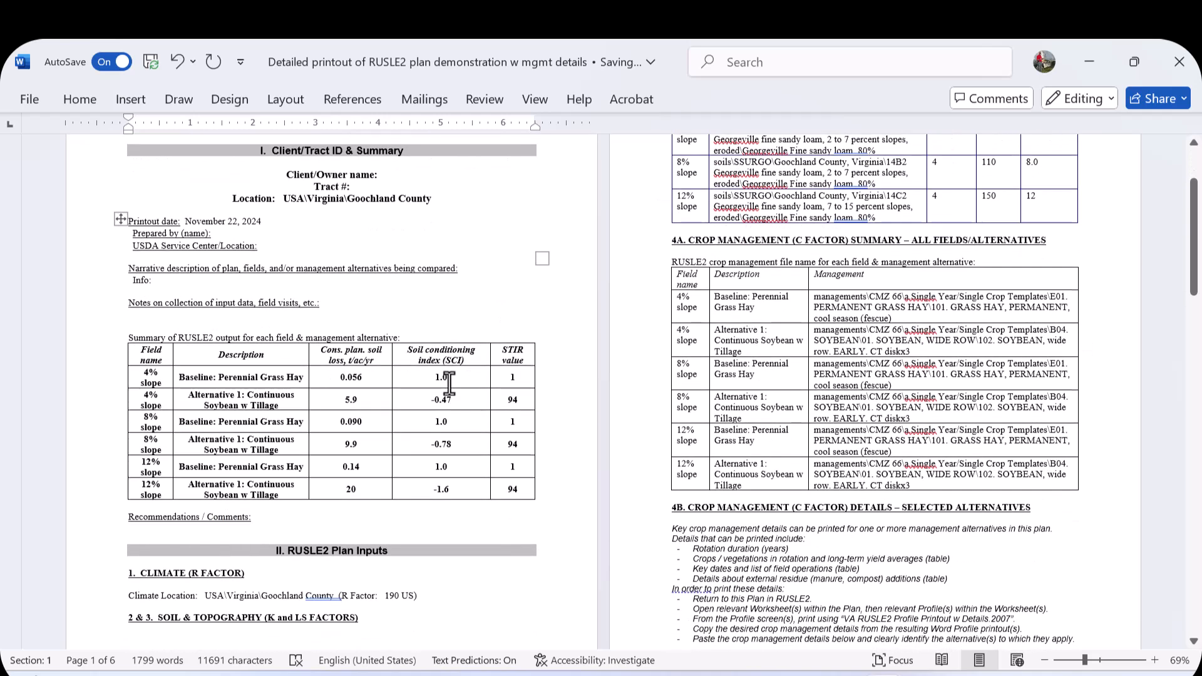
pyautogui.moveTo(154, 393); pyautogui.dragTo(518, 410)
pyautogui.click(83, 97)
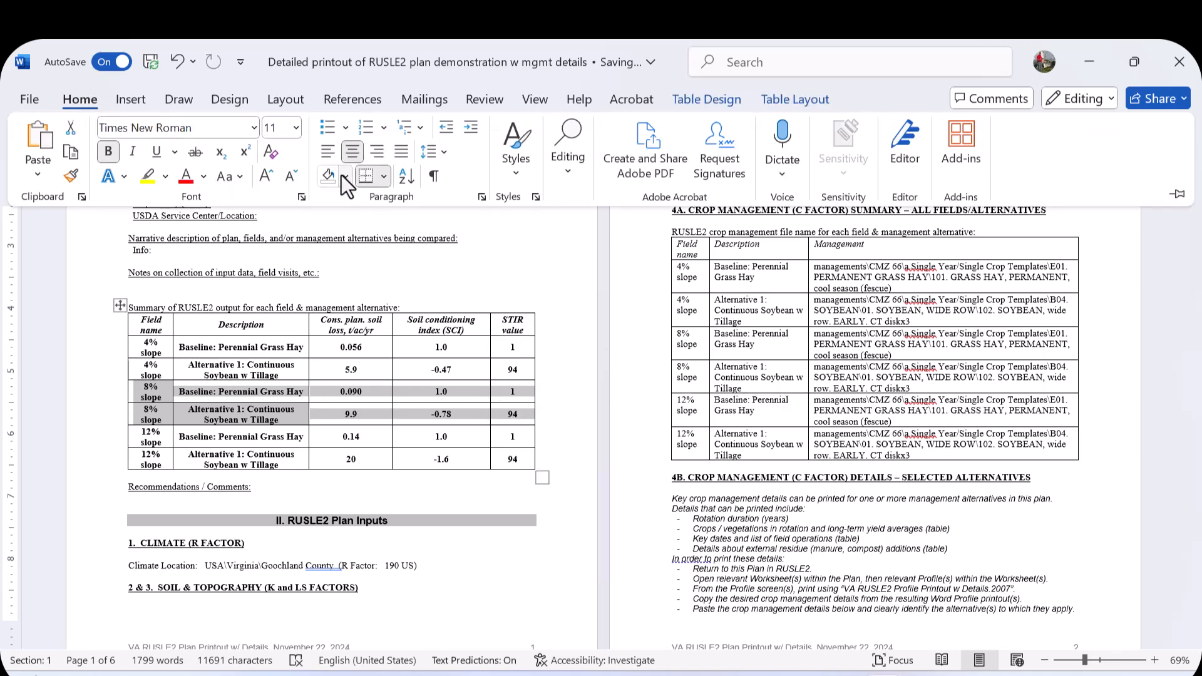
pyautogui.click(344, 176)
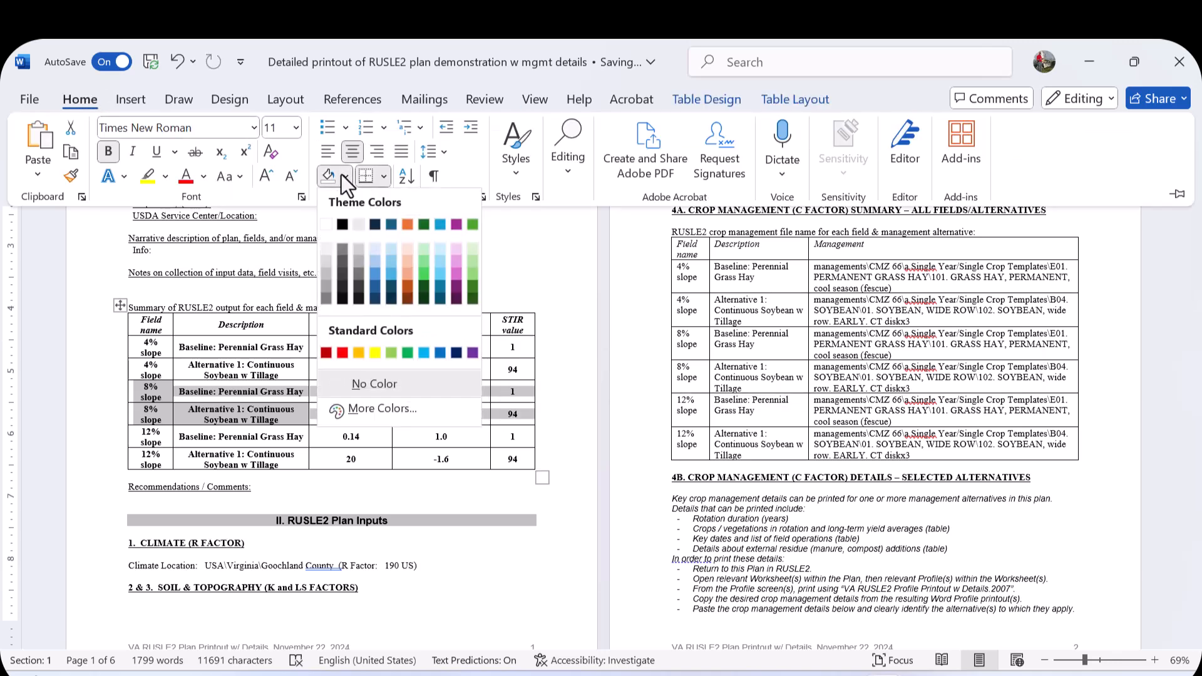
pyautogui.click(328, 272)
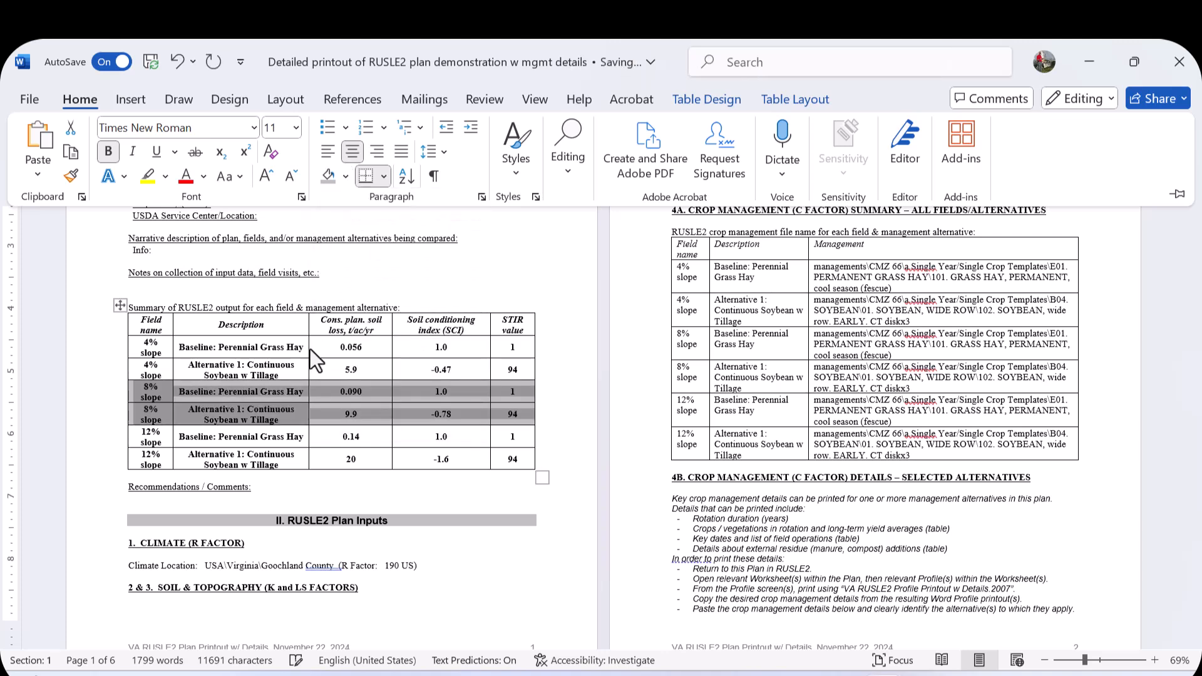
pyautogui.click(152, 323)
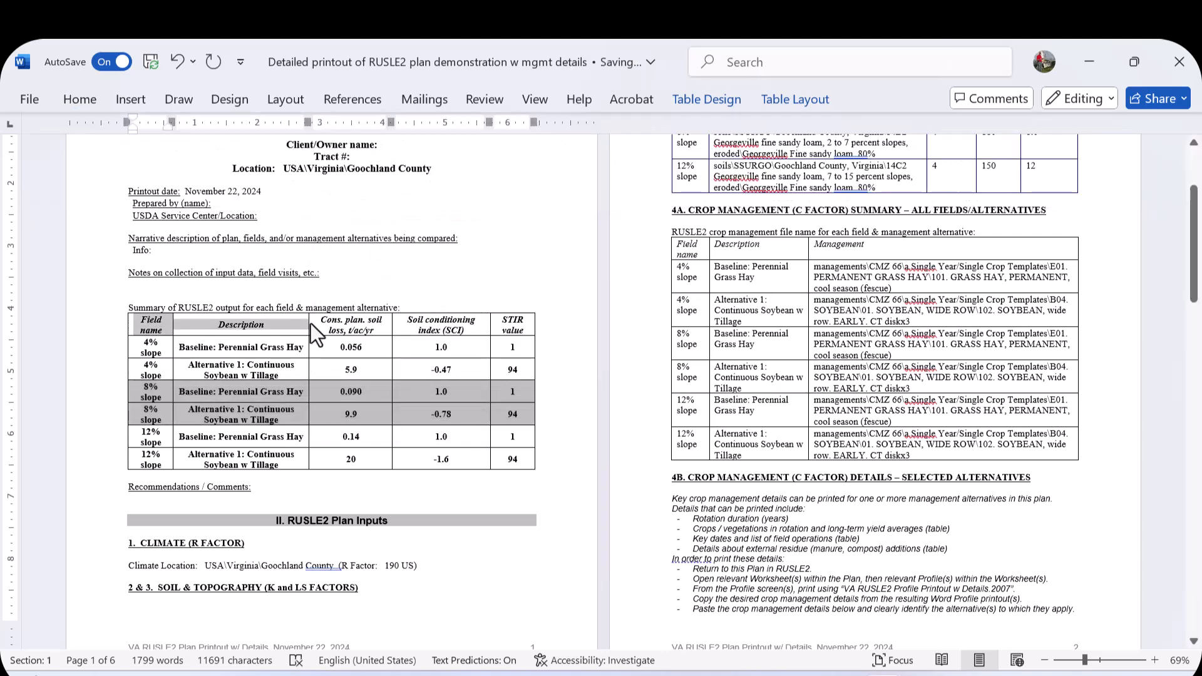
pyautogui.click(83, 98)
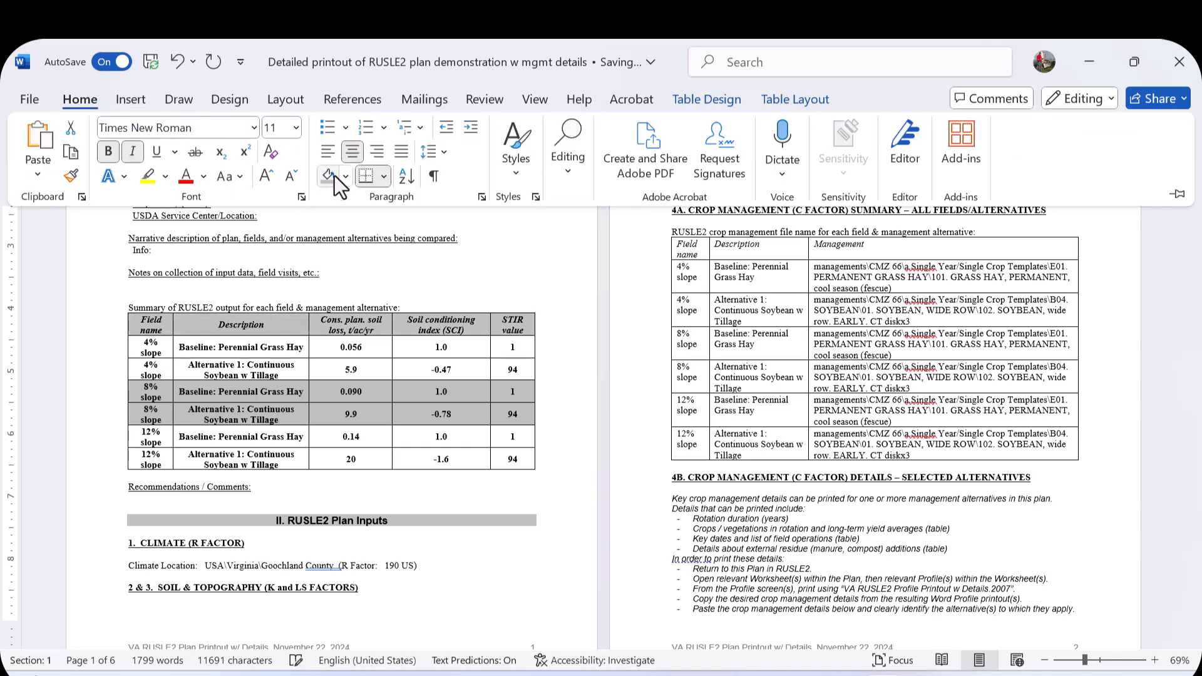
pyautogui.click(345, 369)
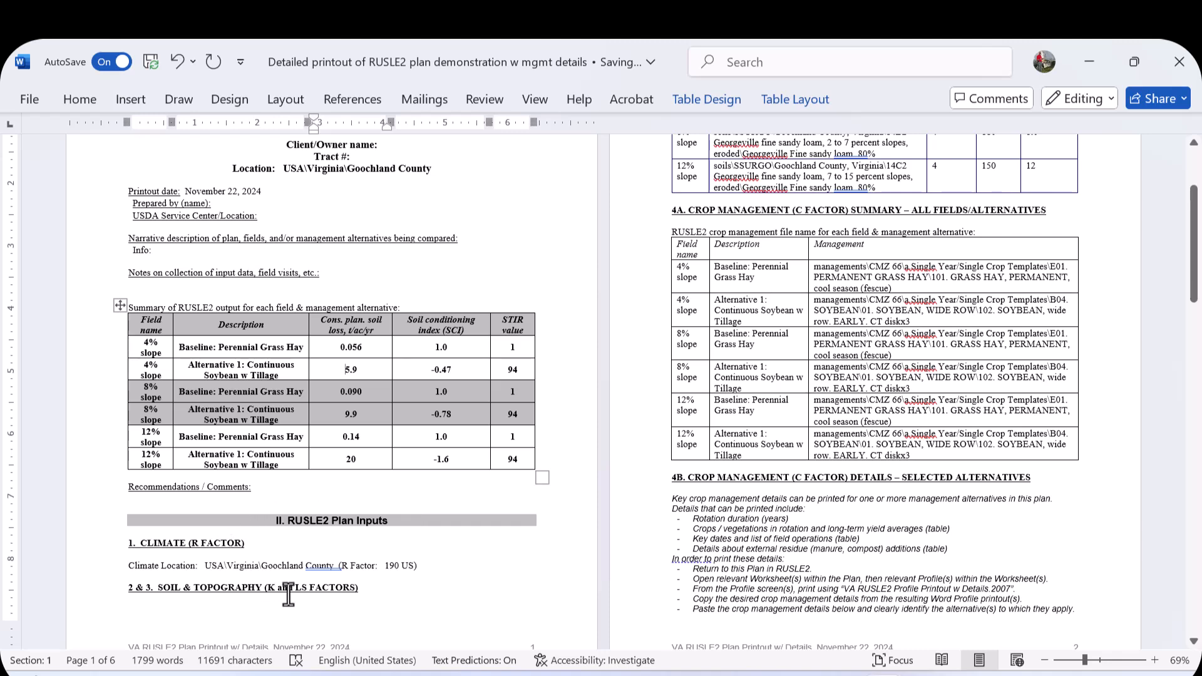
pyautogui.scroll(3, 311, 584)
pyautogui.scroll(-2, 715, 358)
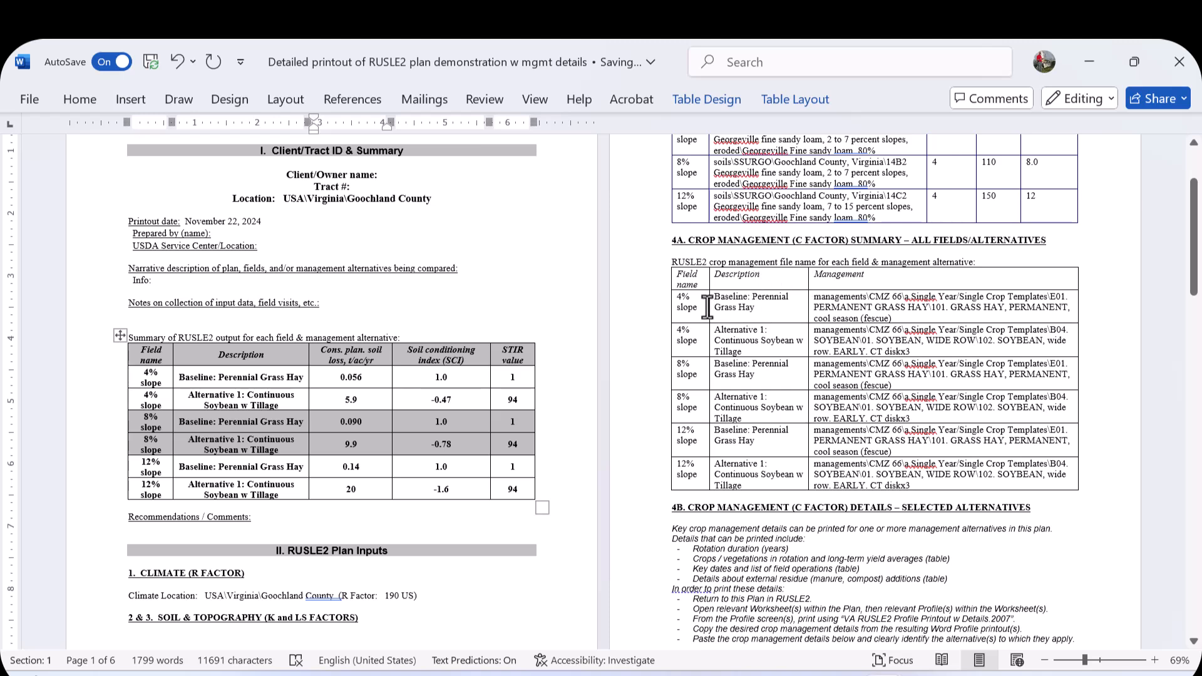
pyautogui.moveTo(702, 307); pyautogui.dragTo(872, 469)
# - Delete the 4B instruction text through 'Delete these instructions.' along with the leftover blank line
pyautogui.scroll(-3, 872, 469)
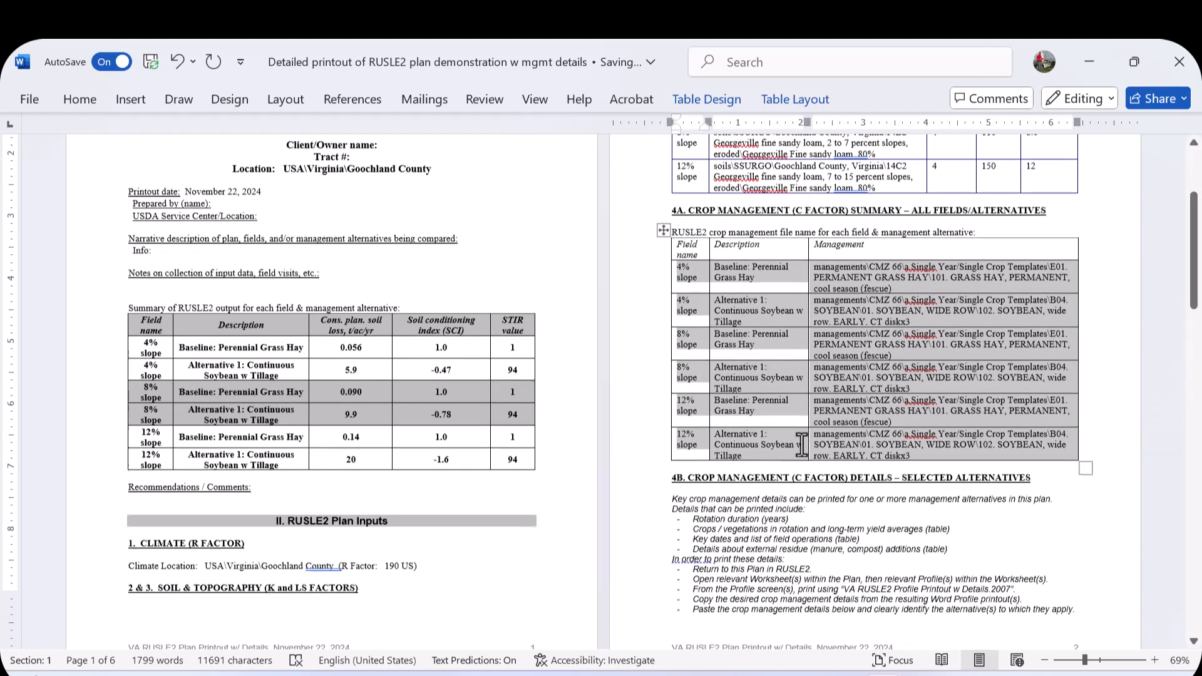
pyautogui.scroll(-4, 795, 438)
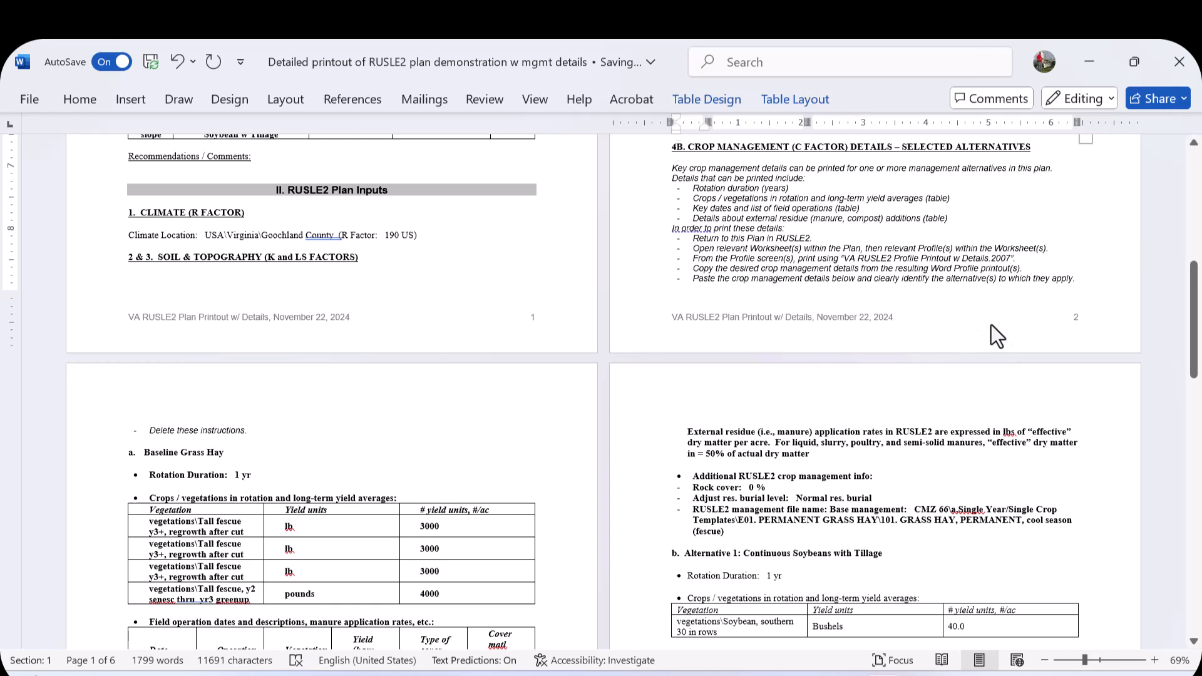
pyautogui.moveTo(669, 167); pyautogui.dragTo(309, 419)
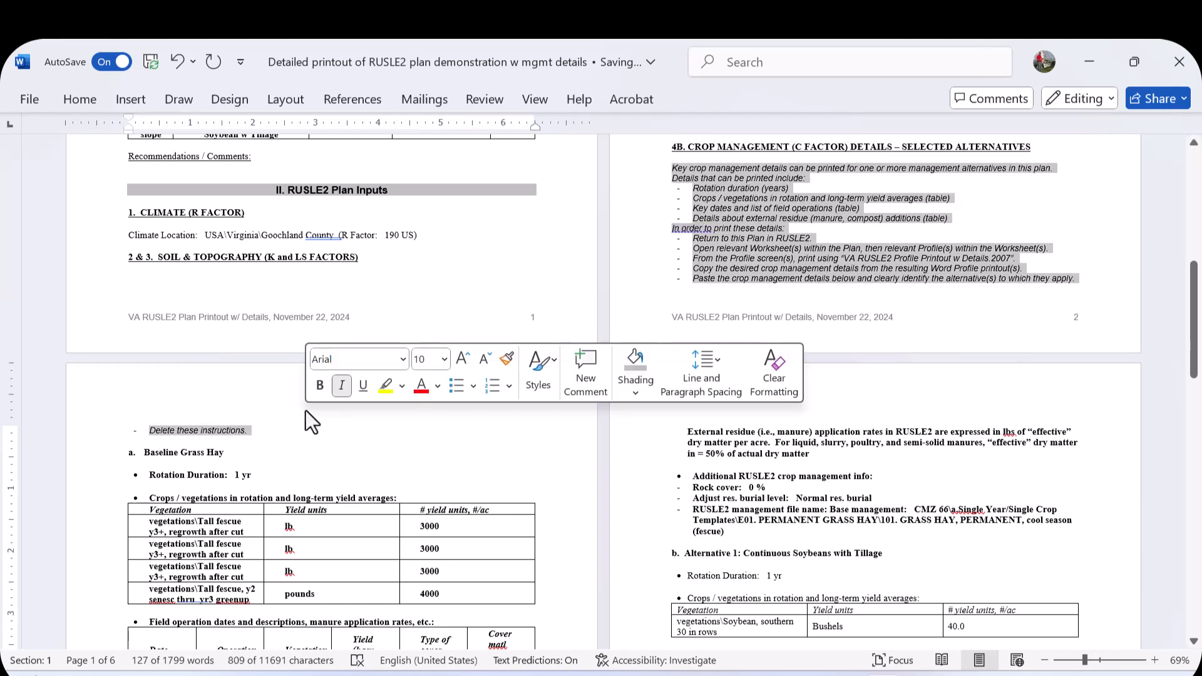
pyautogui.press('Delete')
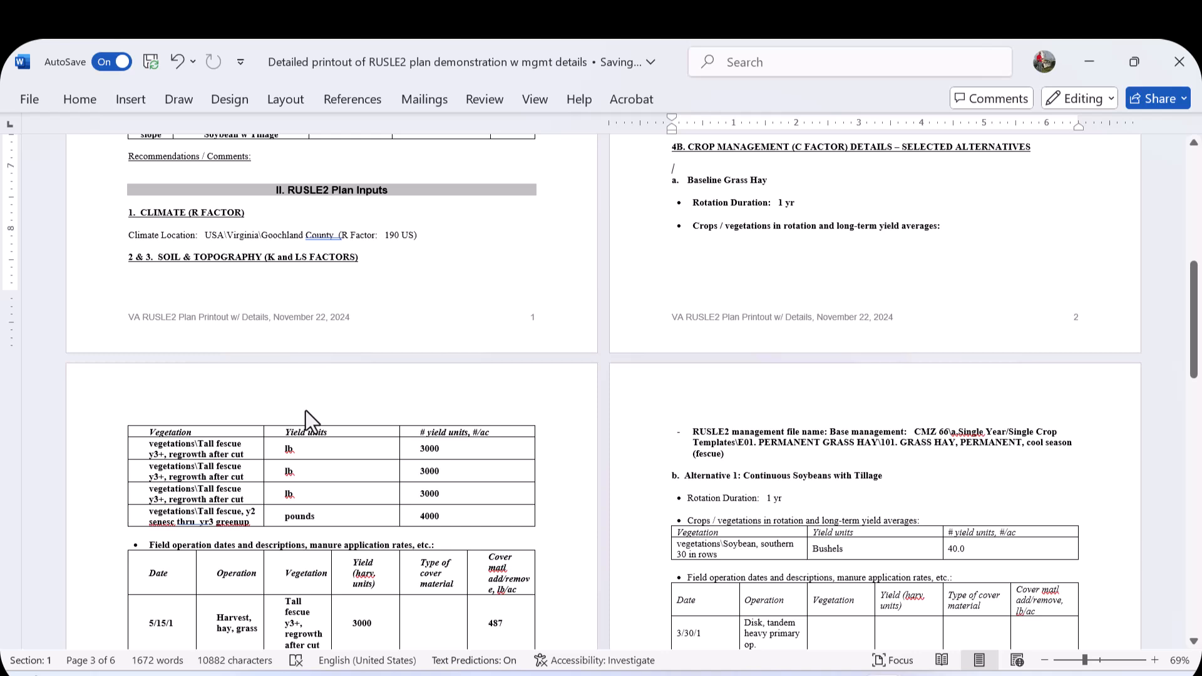
pyautogui.press('Delete')
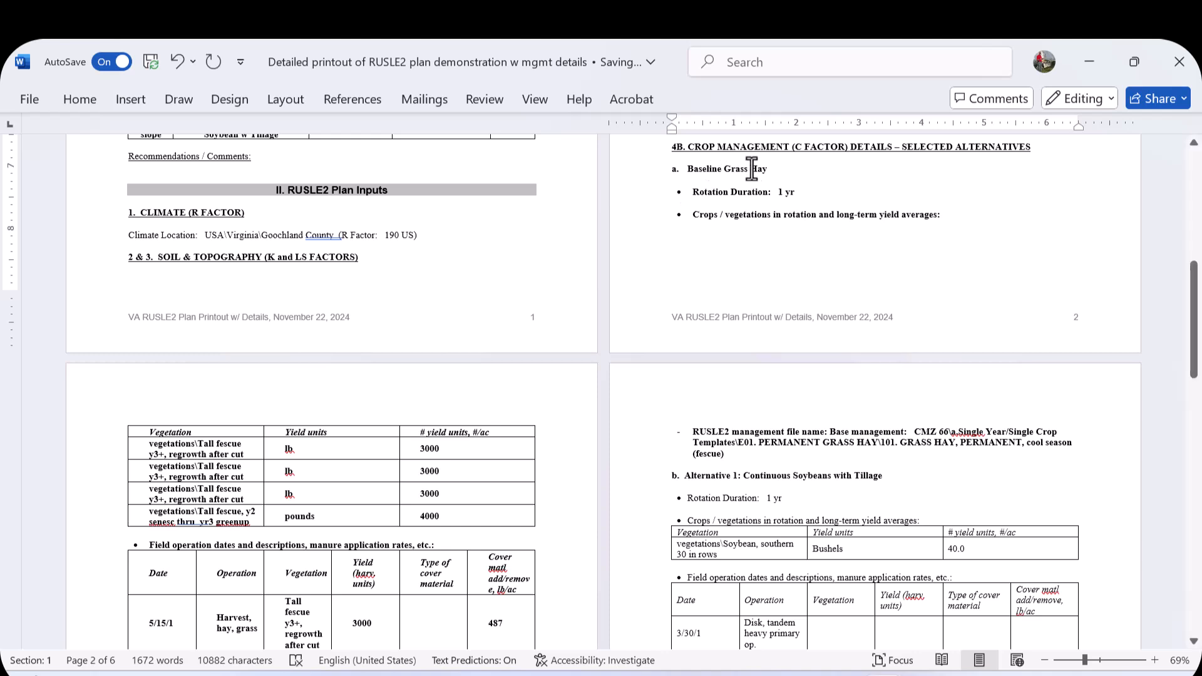
# - Review the pasted baseline and alternative crop management details and the remaining pages of the printout
pyautogui.scroll(-5, 346, 432)
pyautogui.scroll(-1, 345, 432)
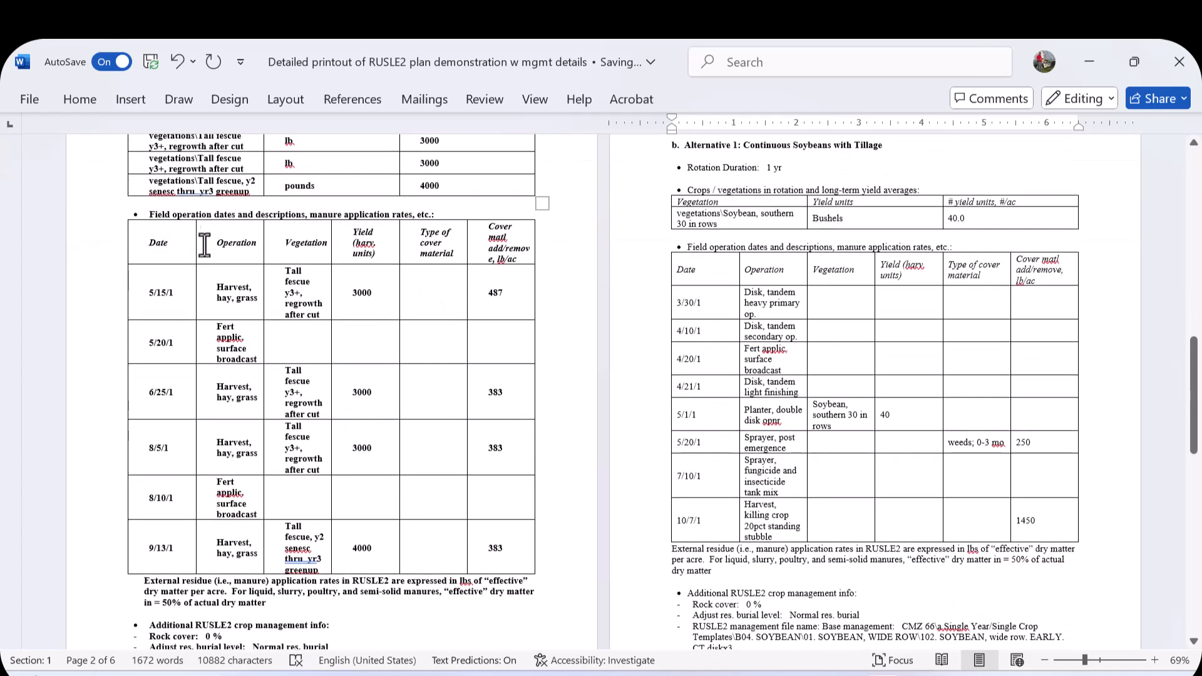
pyautogui.moveTo(164, 236); pyautogui.dragTo(495, 596)
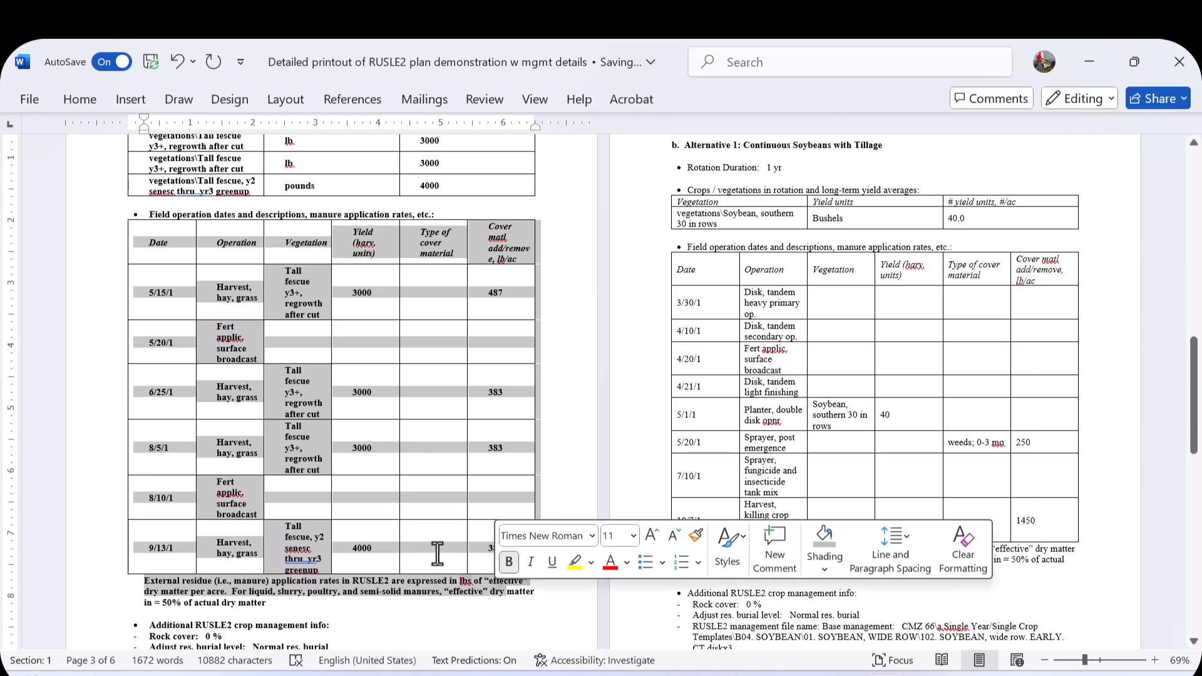
pyautogui.scroll(-3, 415, 531)
pyautogui.scroll(6, 414, 531)
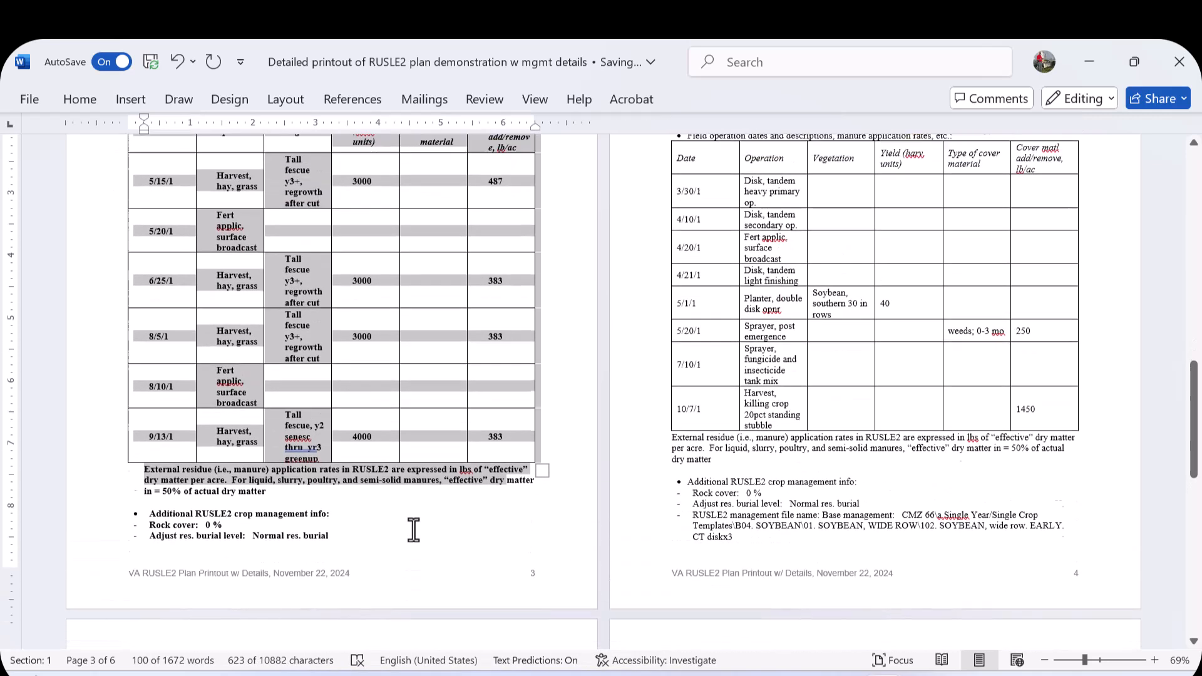
pyautogui.click(418, 529)
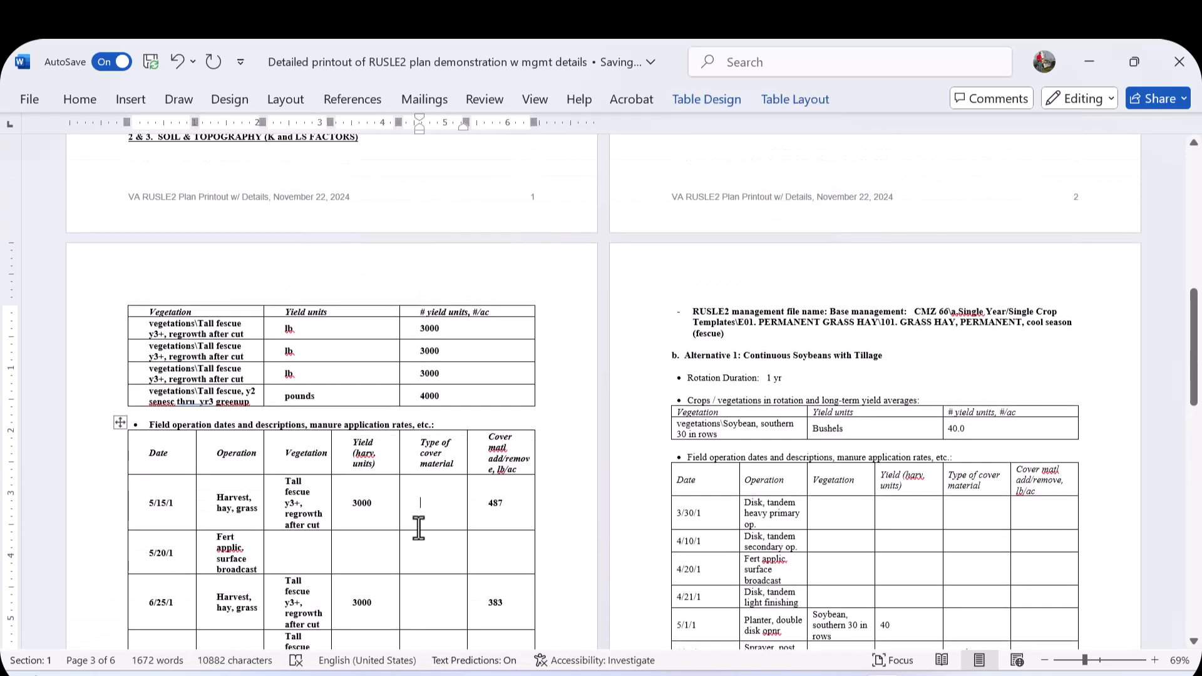
pyautogui.click(679, 355)
pyautogui.moveTo(714, 354); pyautogui.dragTo(884, 352)
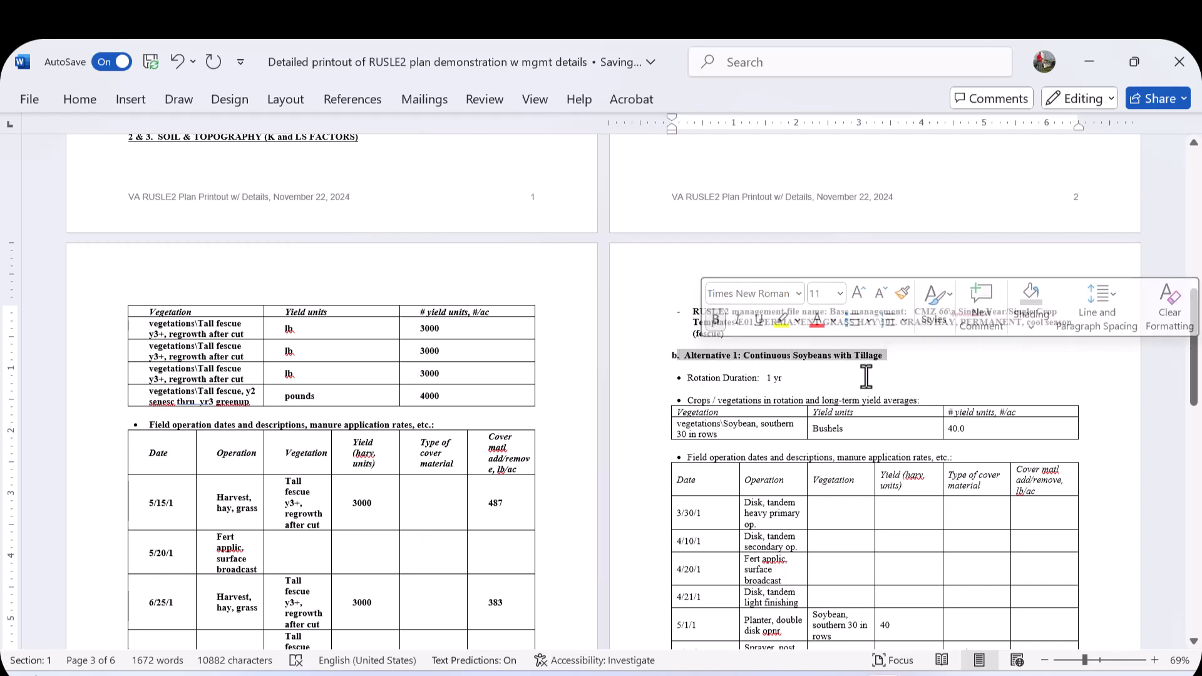
pyautogui.scroll(-3, 746, 360)
pyautogui.moveTo(715, 362); pyautogui.dragTo(1031, 583)
pyautogui.scroll(-5, 1019, 574)
pyautogui.scroll(-5, 926, 528)
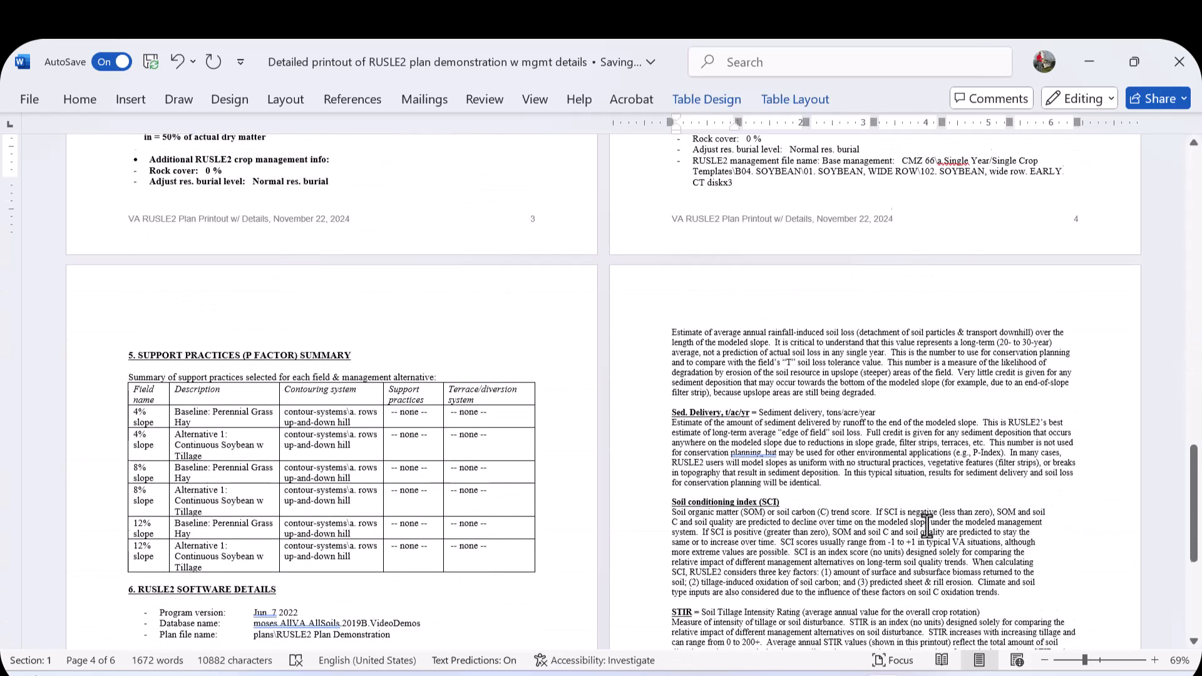
pyautogui.scroll(-1, 926, 525)
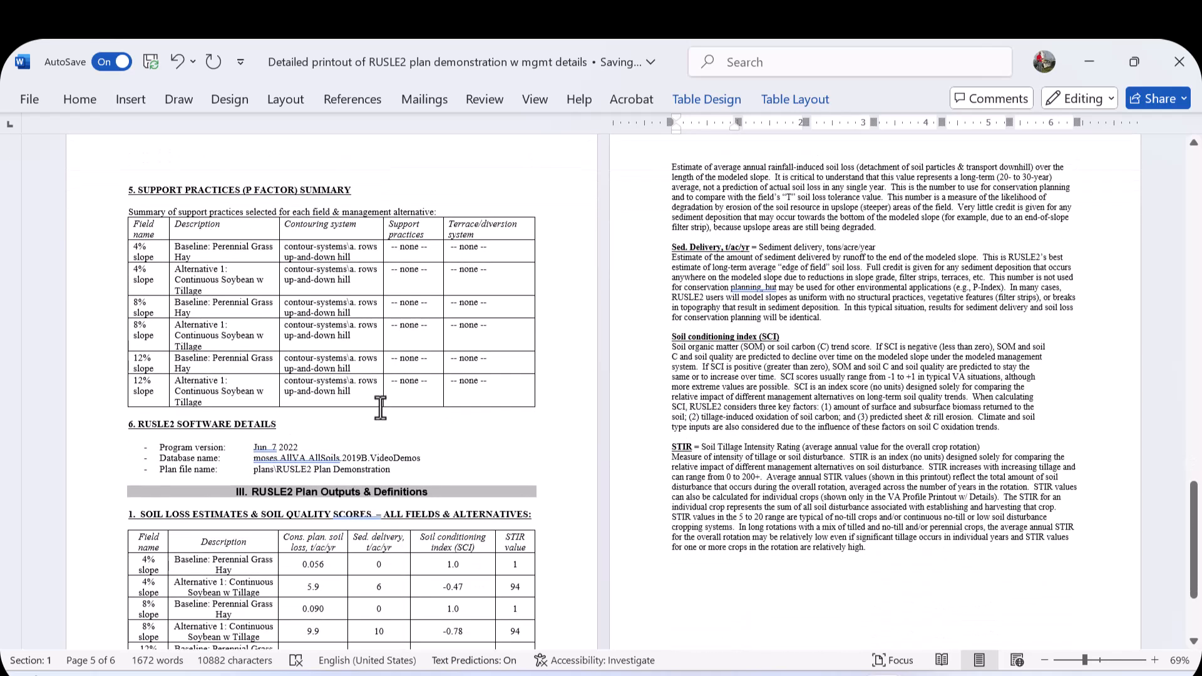
pyautogui.scroll(-1, 376, 403)
pyautogui.scroll(-2, 214, 446)
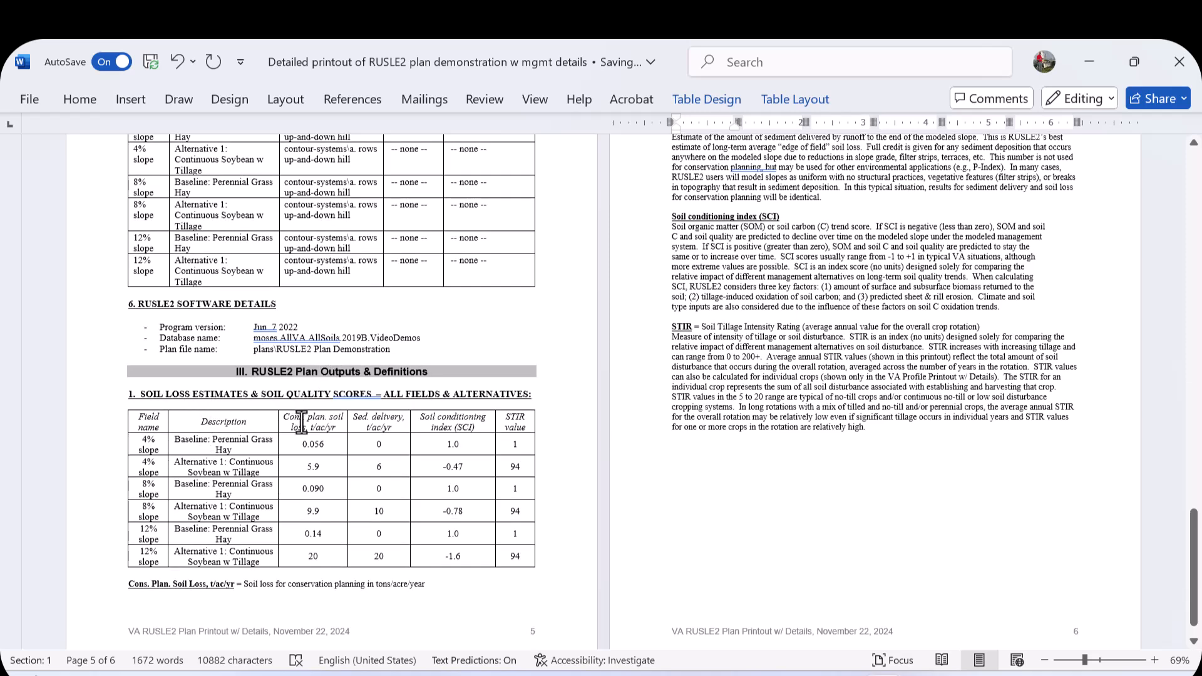
pyautogui.scroll(2, 820, 501)
pyautogui.moveTo(869, 488); pyautogui.dragTo(682, 133)
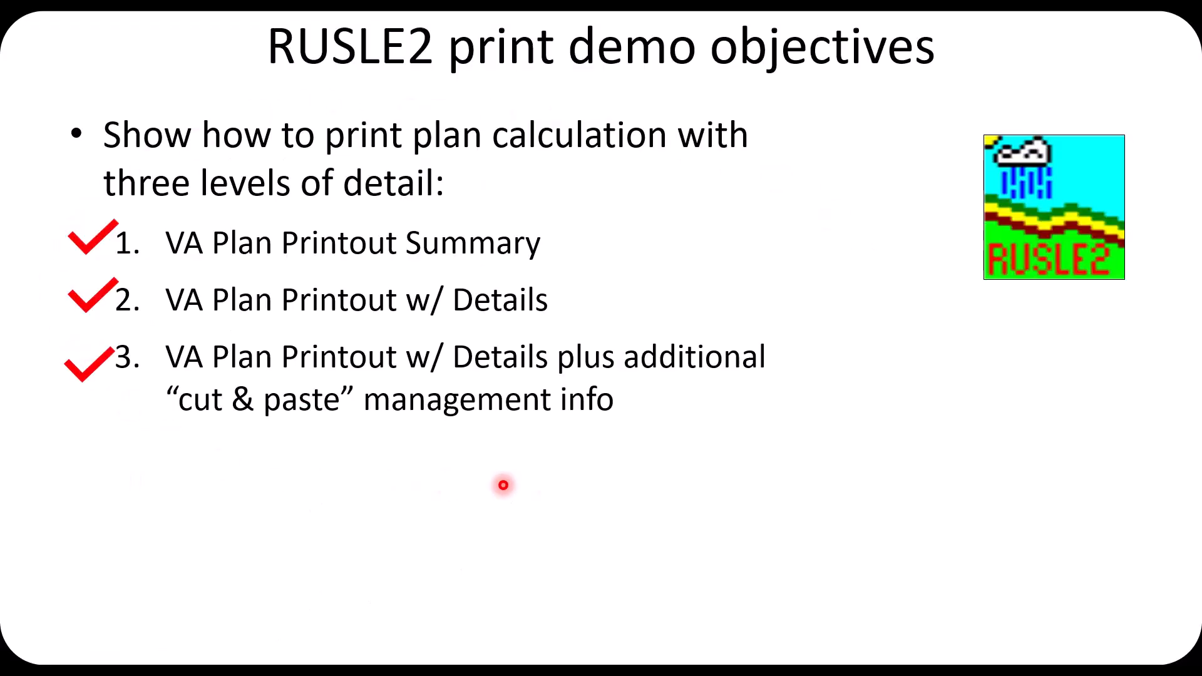
pyautogui.press('Right')
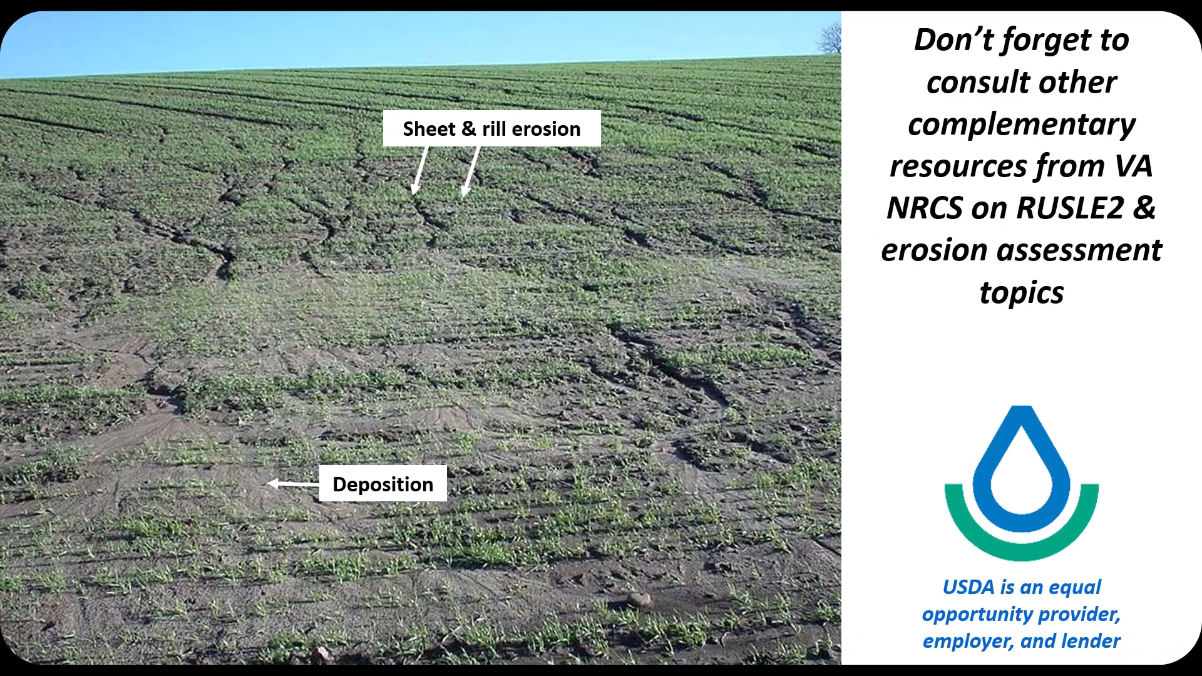